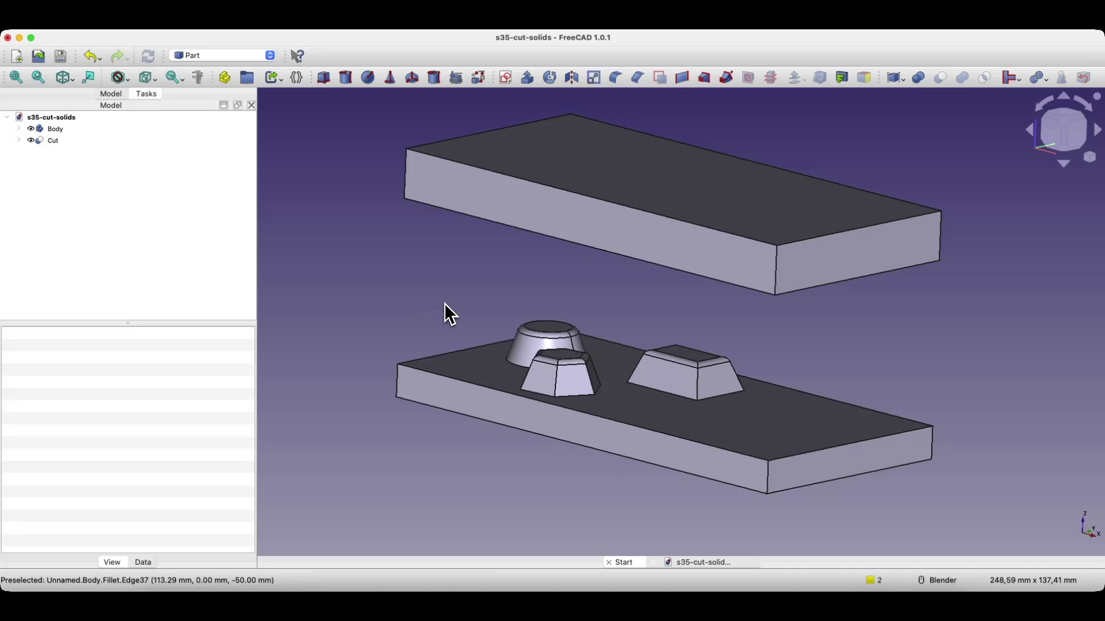
Examine the finished plates from above and below, including the raised bosses and the matching recesses cut into the upper plate.
{"action": "mouse_move", "coordinate": [726, 345]}
{"action": "middle_mouse_down"}
{"action": "mouse_move", "coordinate": [728, 279]}
{"action": "mouse_move", "coordinate": [722, 335]}
{"action": "mouse_move", "coordinate": [737, 346]}
{"action": "middle_mouse_up"}
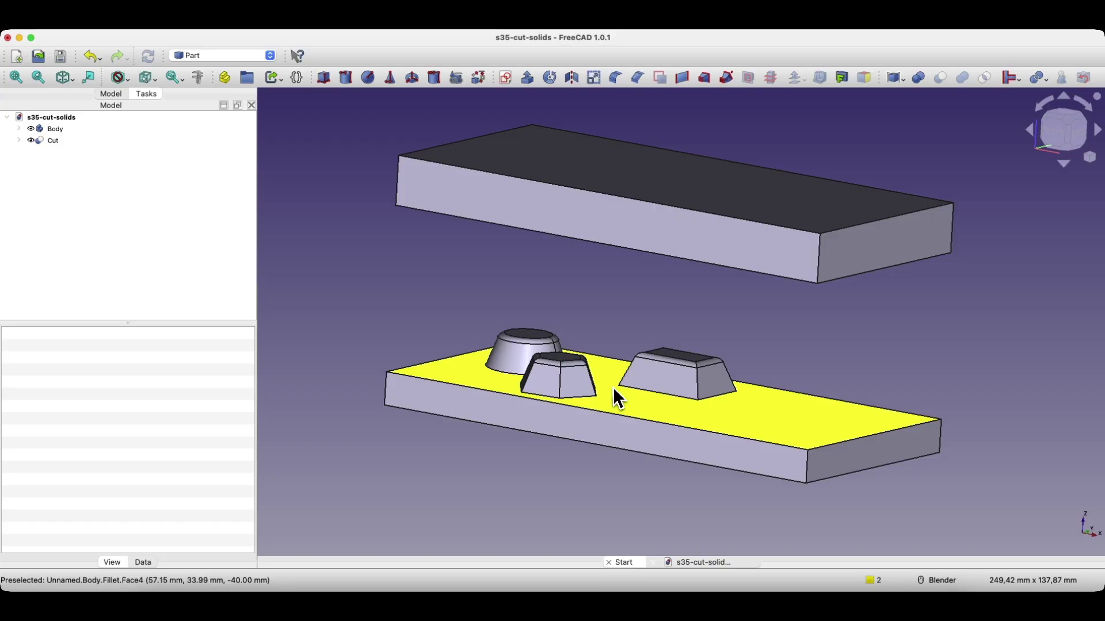
{"action": "middle_click_drag", "start_coordinate": [614, 390], "coordinate": [642, 369]}
{"action": "mouse_move", "coordinate": [557, 360]}
{"action": "middle_mouse_down"}
{"action": "mouse_move", "coordinate": [545, 403]}
{"action": "mouse_move", "coordinate": [552, 353]}
{"action": "middle_mouse_up"}
{"action": "scroll", "coordinate": [602, 202], "scroll_direction": "down", "scroll_amount": 5}
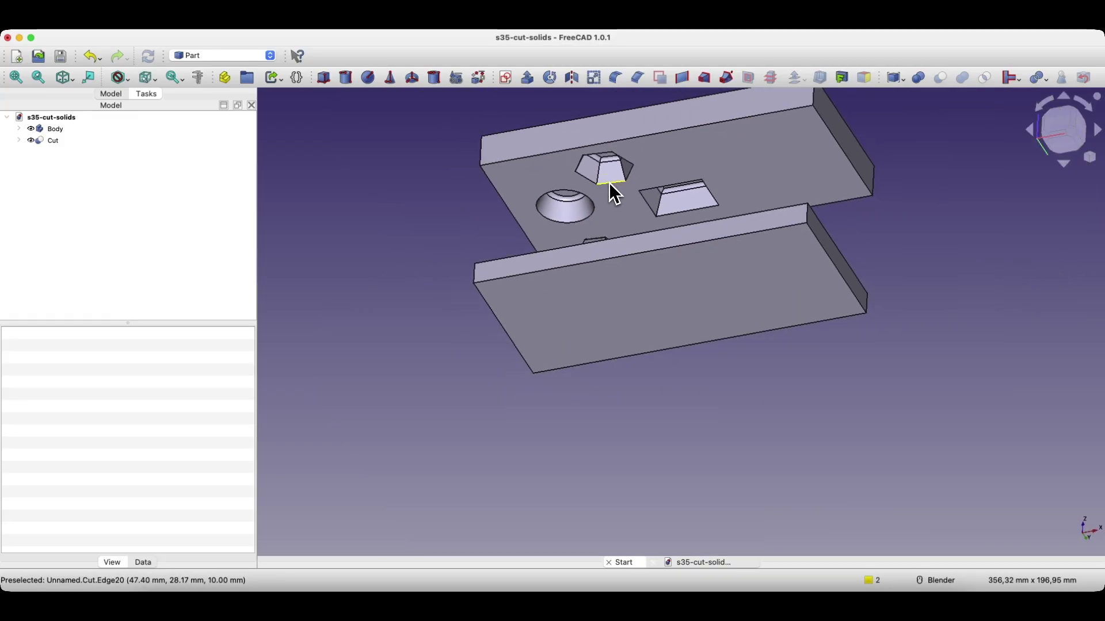
{"action": "scroll", "coordinate": [606, 132], "scroll_direction": "up", "scroll_amount": 5}
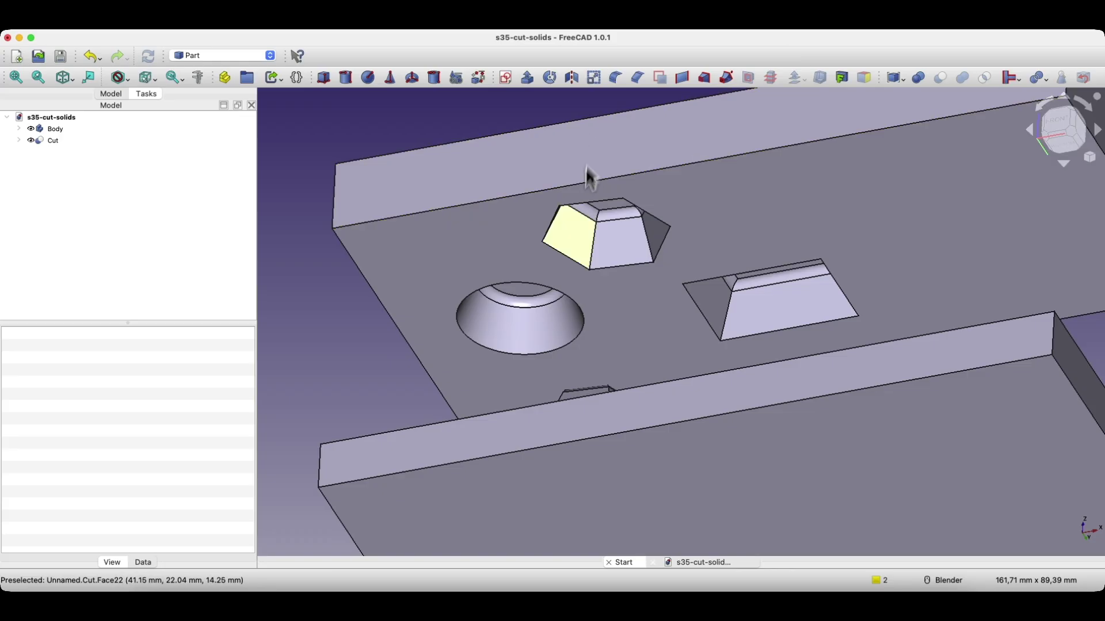
{"action": "middle_click_drag", "start_coordinate": [575, 414], "coordinate": [521, 368]}
{"action": "scroll", "coordinate": [520, 369], "scroll_direction": "down", "scroll_amount": 4}
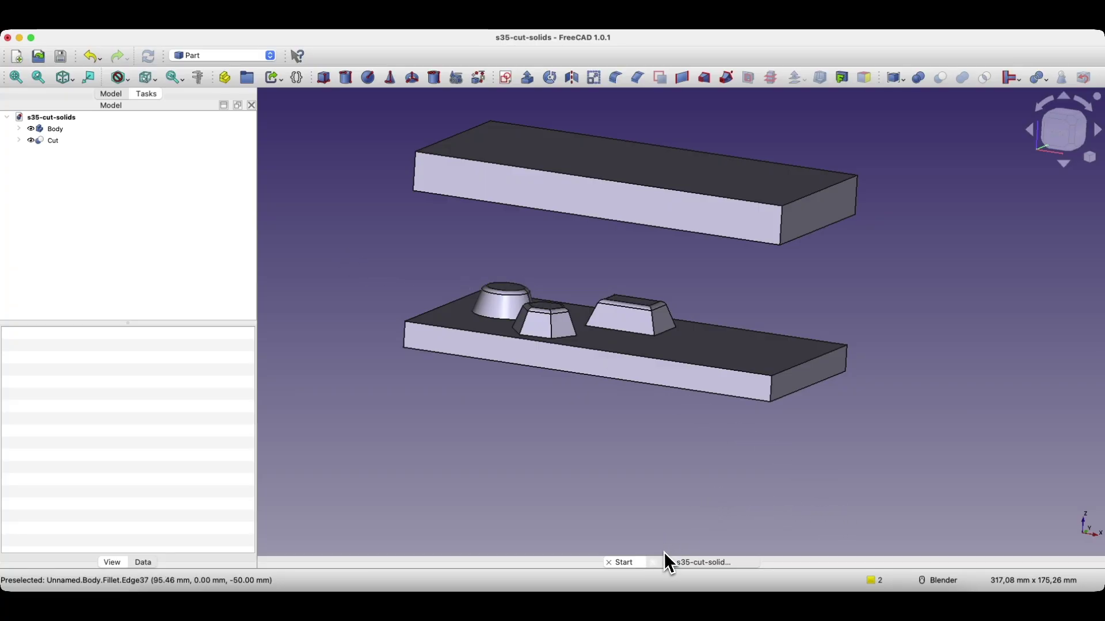
Close the s35-cut-solids document and create a new parametric part, showing its model tree.
{"action": "left_click", "coordinate": [654, 563]}
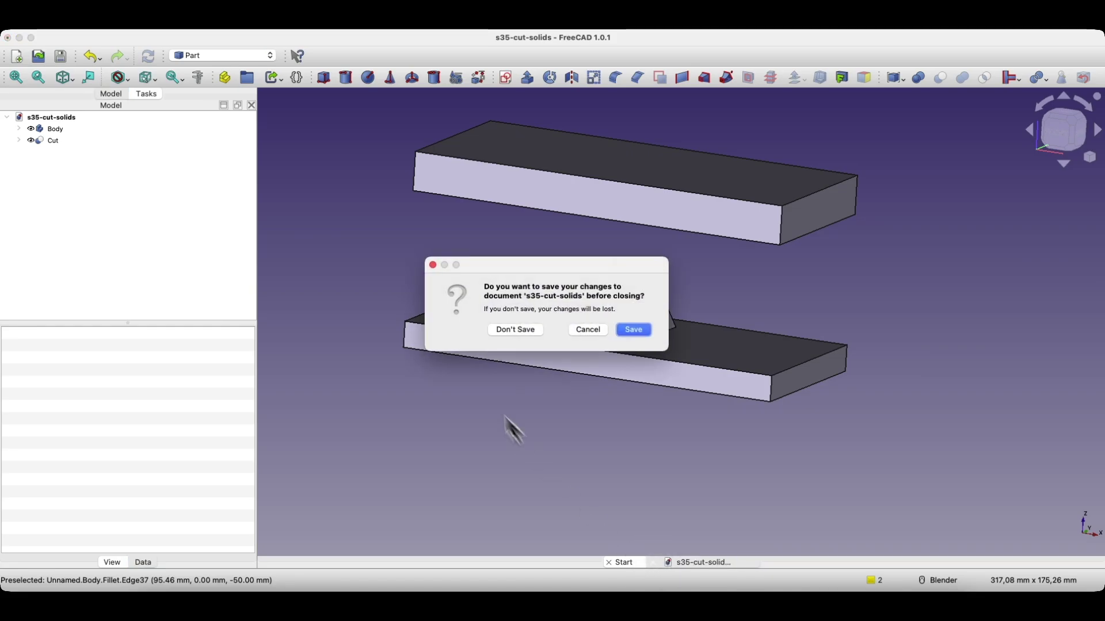
{"action": "left_click", "coordinate": [624, 331]}
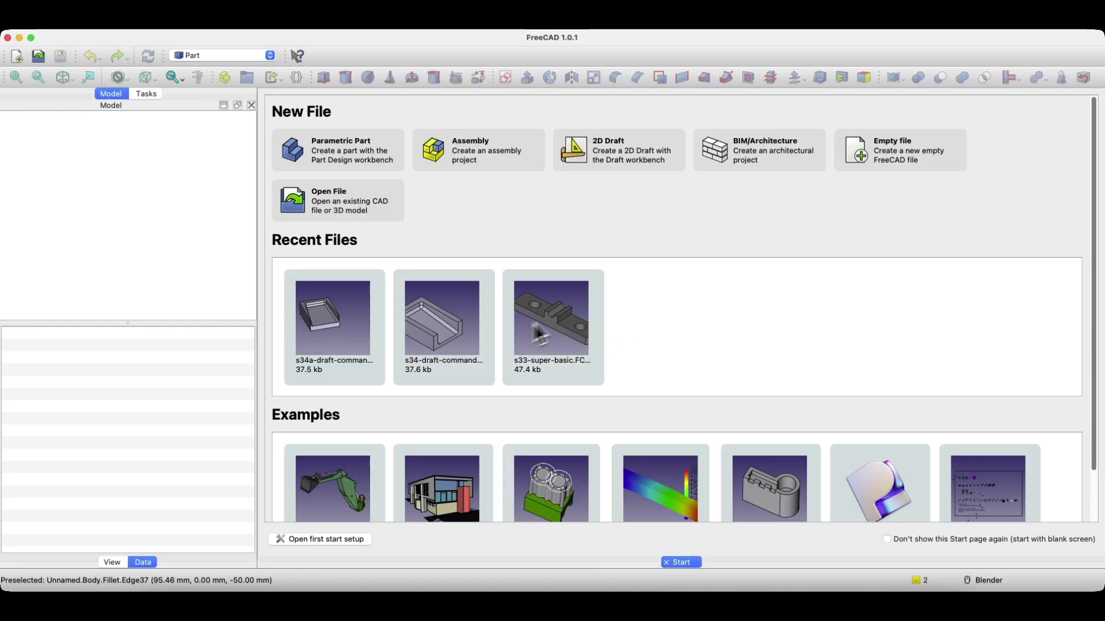
{"action": "left_click", "coordinate": [363, 152]}
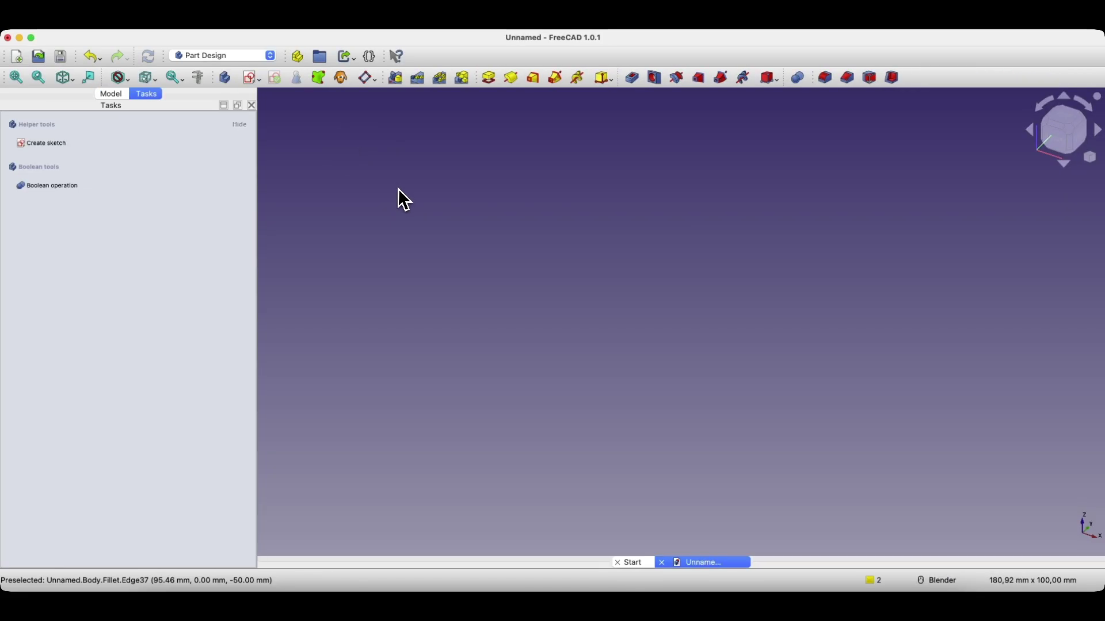
{"action": "left_click", "coordinate": [109, 94]}
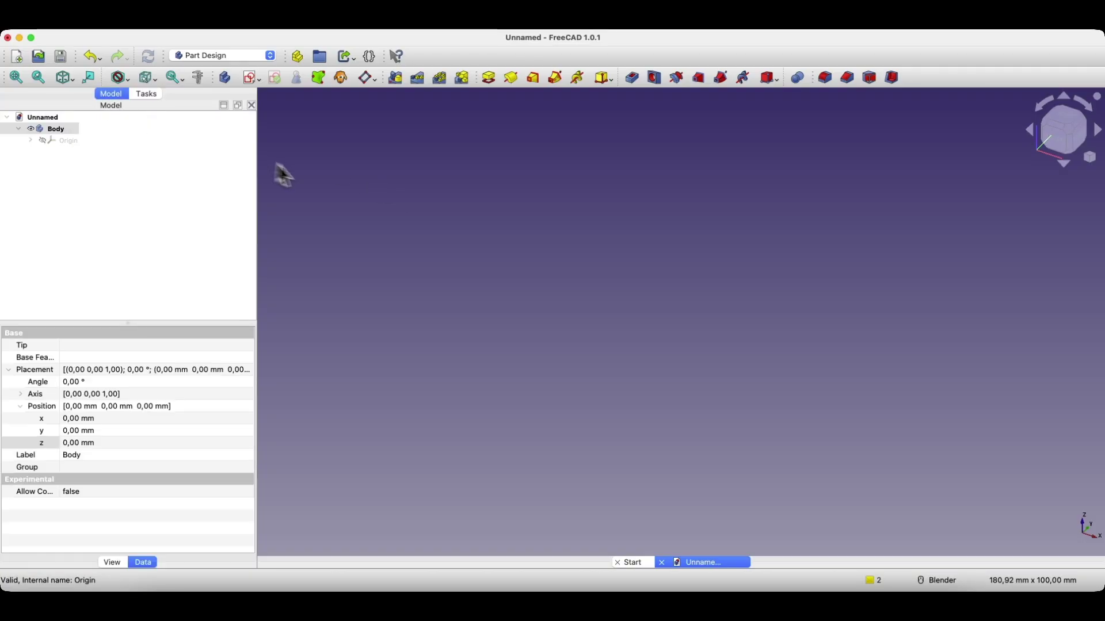
Sketch a rectangle 100 mm wide and 70 mm high on the XY plane, with its first corner at the origin.
{"action": "left_click", "coordinate": [252, 78]}
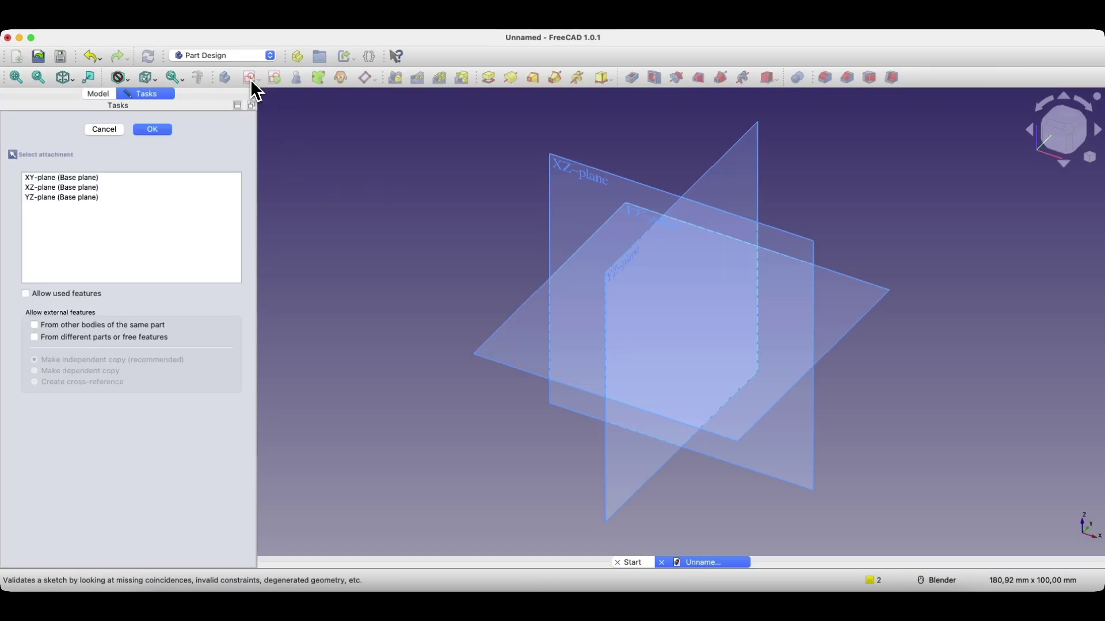
{"action": "left_click", "coordinate": [647, 223]}
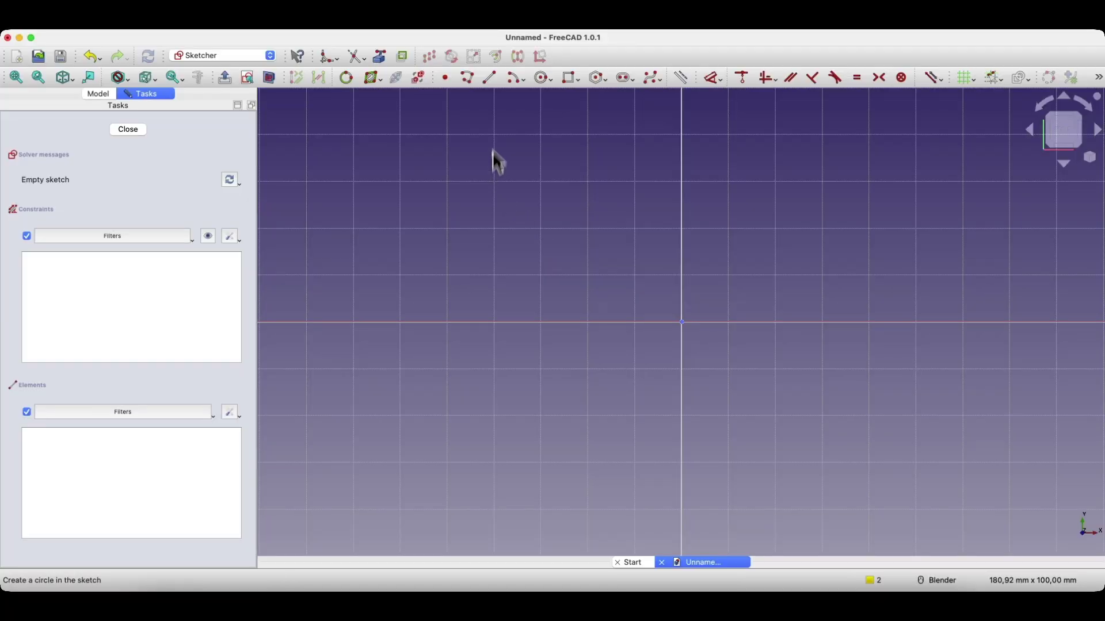
{"action": "left_click", "coordinate": [569, 80]}
{"action": "left_click", "coordinate": [682, 322]}
{"action": "type", "text": "100"}
{"action": "key", "text": "Tab"}
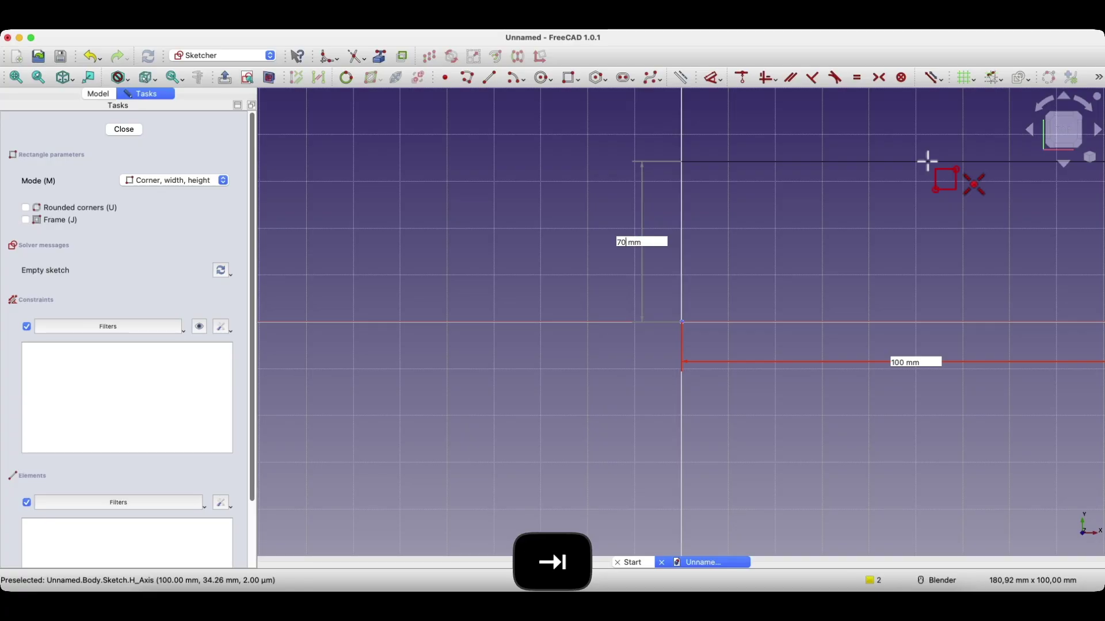
{"action": "key", "text": "Return"}
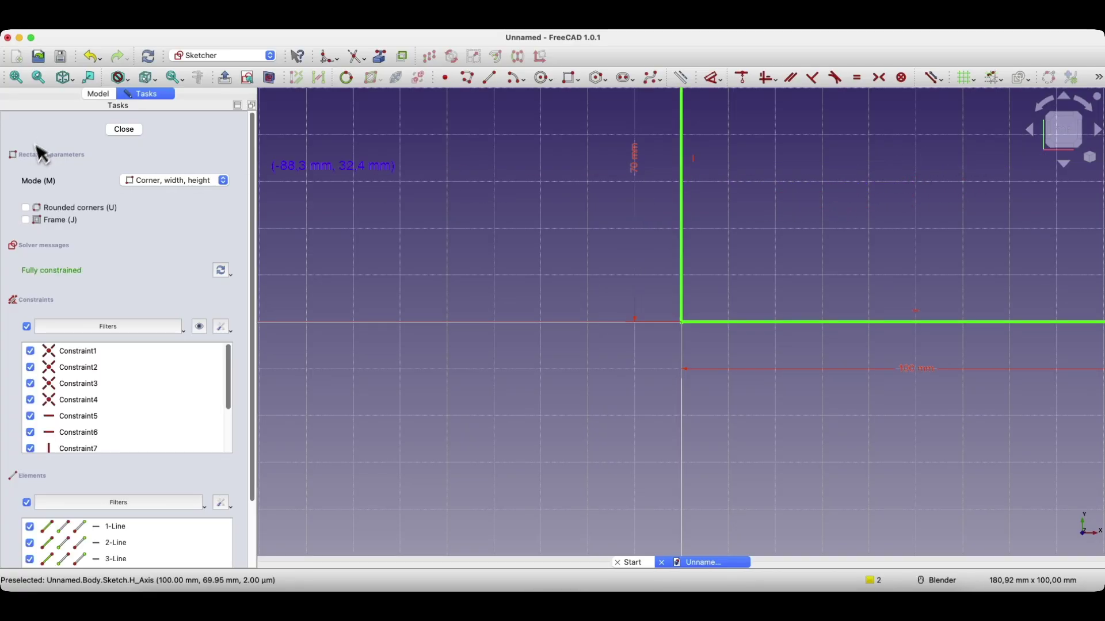
Finish the rectangle sketch and pad it to a length of 10 mm.
{"action": "left_click", "coordinate": [126, 132]}
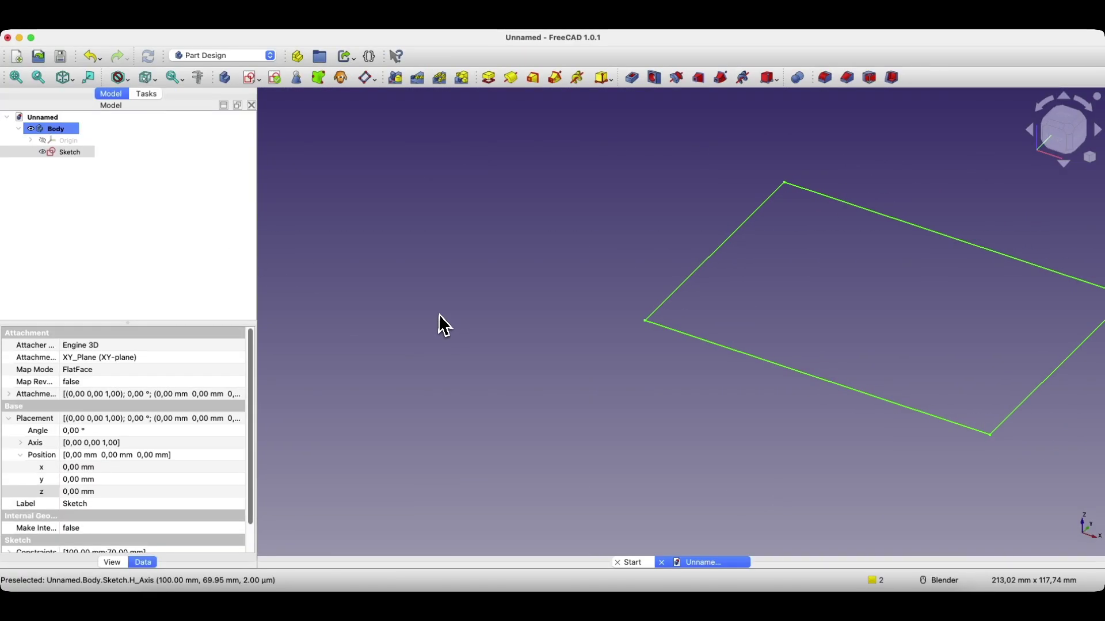
{"action": "left_click", "coordinate": [488, 78]}
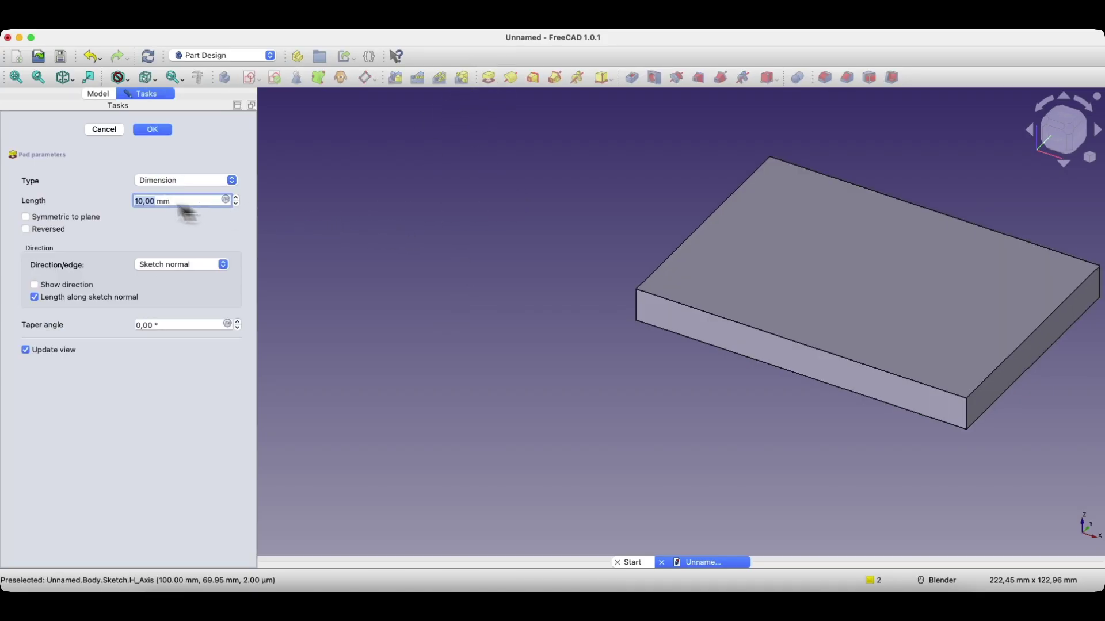
{"action": "left_click", "coordinate": [145, 130]}
Start a sketch on the plate's top face and draw a 20 mm diameter circle in its left half.
{"action": "left_click", "coordinate": [855, 262]}
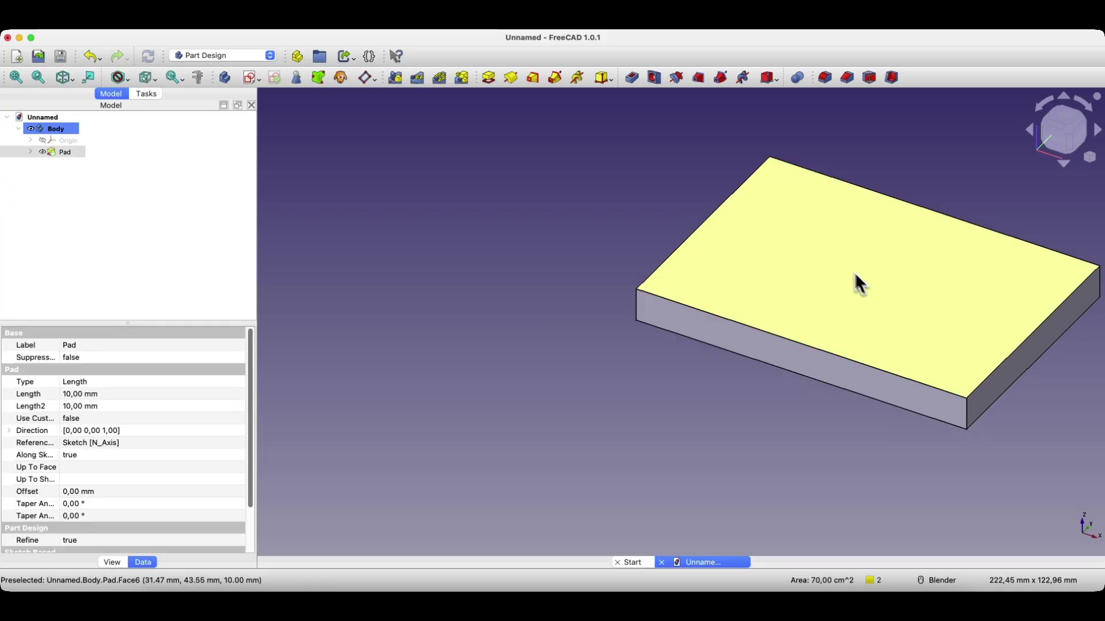
{"action": "left_click", "coordinate": [252, 80]}
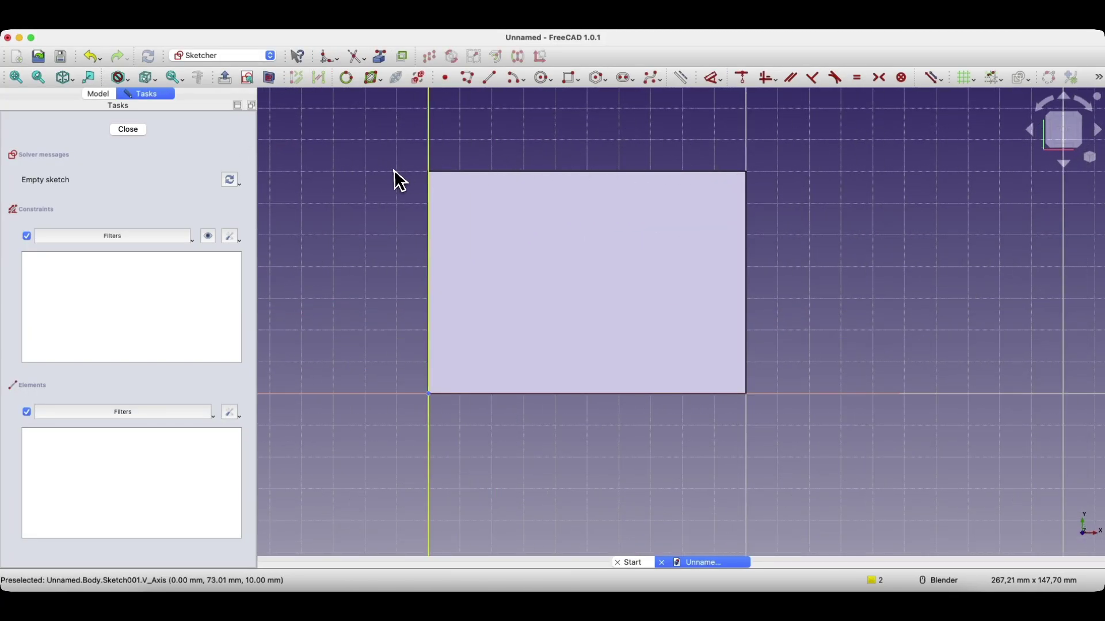
{"action": "left_click", "coordinate": [543, 78]}
{"action": "left_click", "coordinate": [498, 274]}
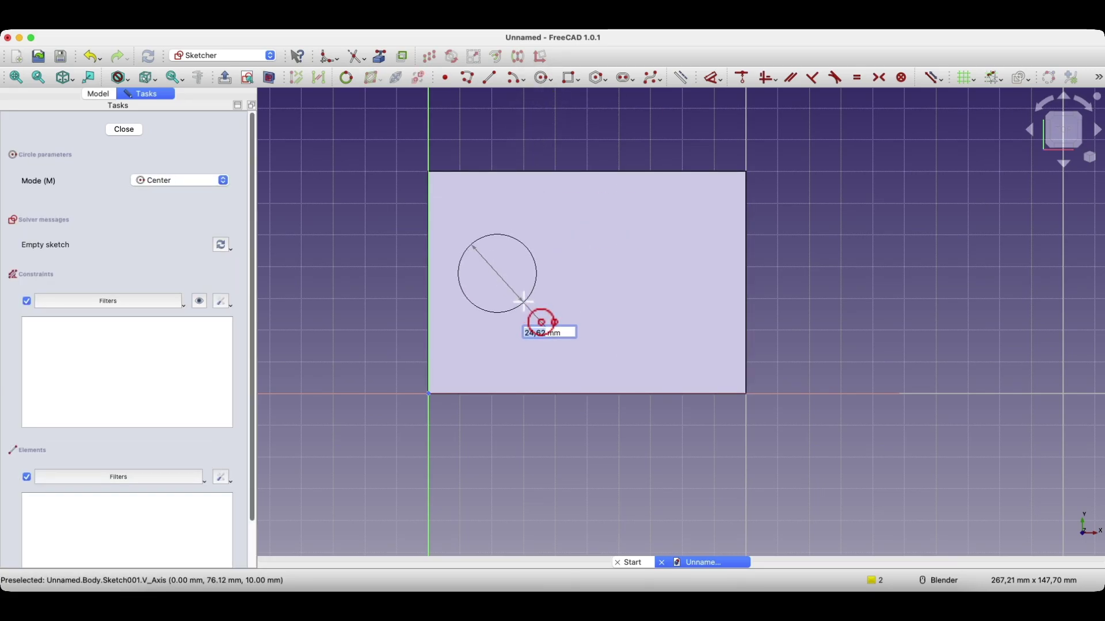
{"action": "type", "text": "20"}
{"action": "key", "text": "Return"}
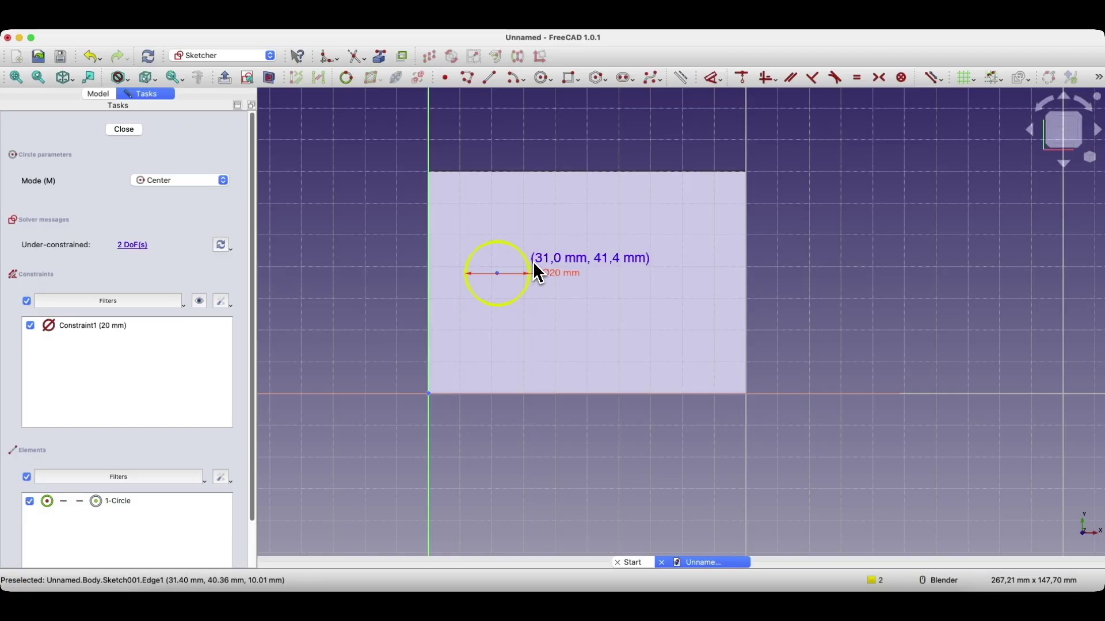
Draw a centered rectangle 20 mm wide and 30 mm high in the right half of the plate's top face.
{"action": "left_click", "coordinate": [578, 81]}
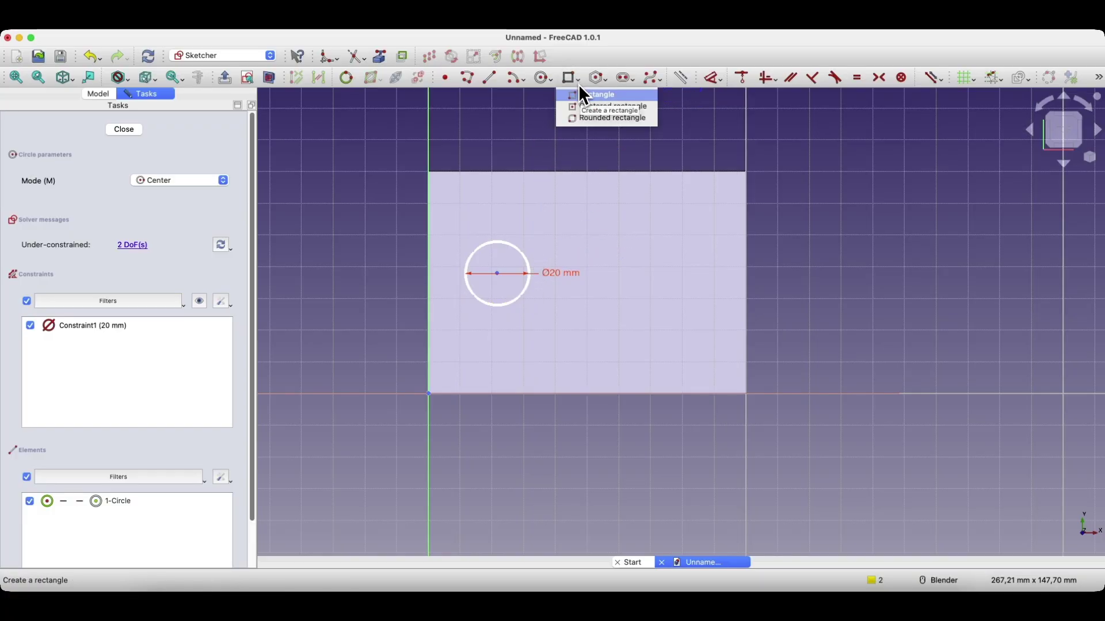
{"action": "left_click", "coordinate": [592, 107]}
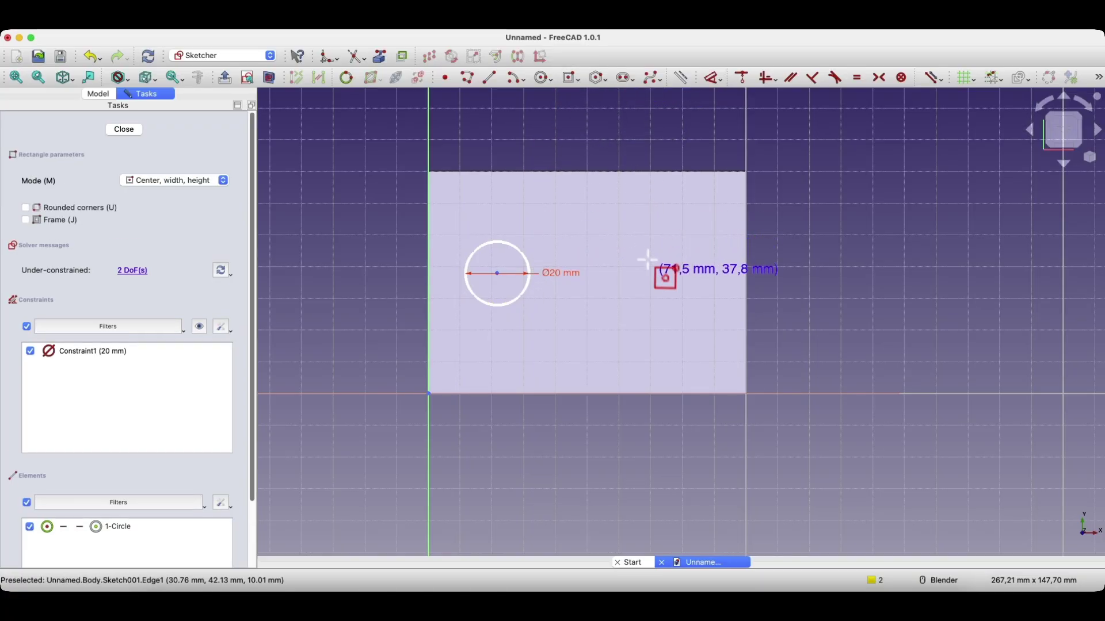
{"action": "left_click", "coordinate": [652, 281]}
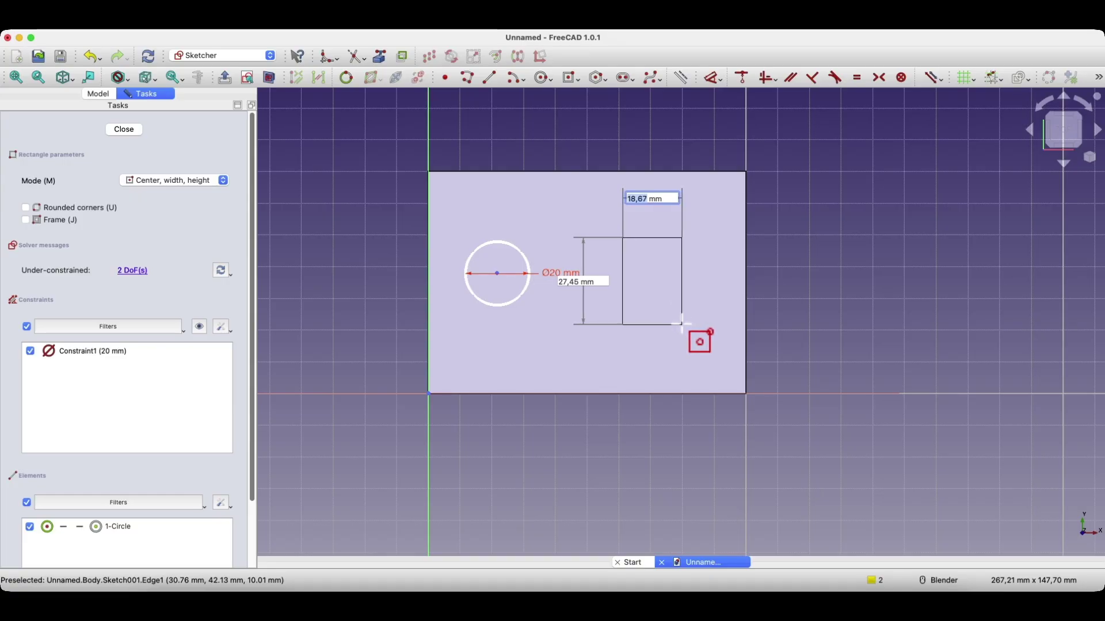
{"action": "key", "text": "Tab"}
{"action": "type", "text": "30"}
{"action": "key", "text": "Tab"}
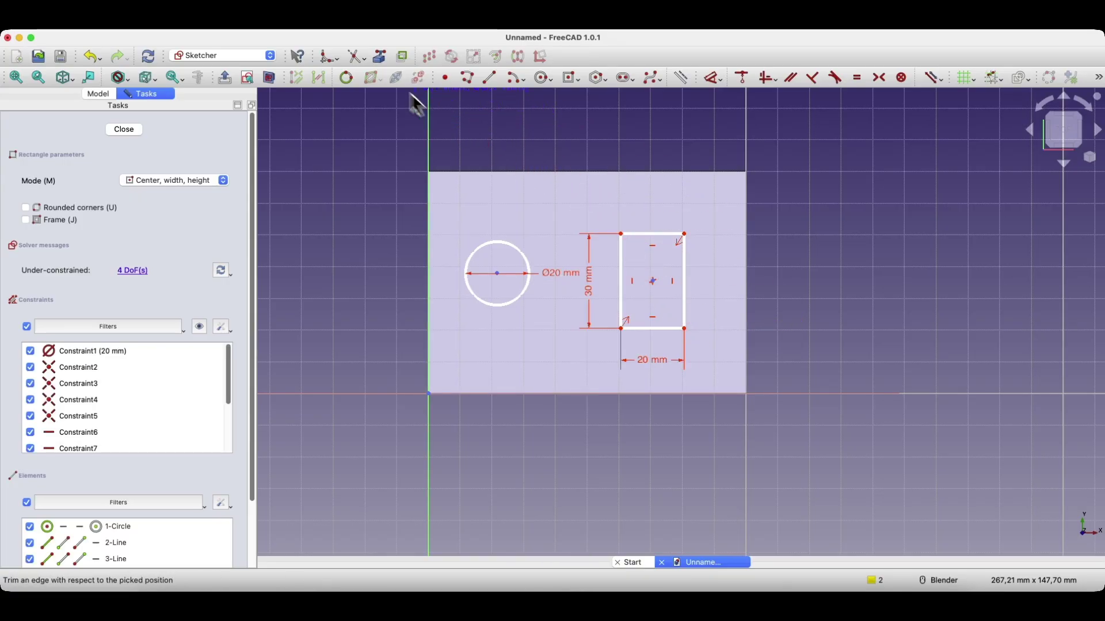
Bring the plate's right edge into the sketch as external geometry.
{"action": "left_click", "coordinate": [378, 60]}
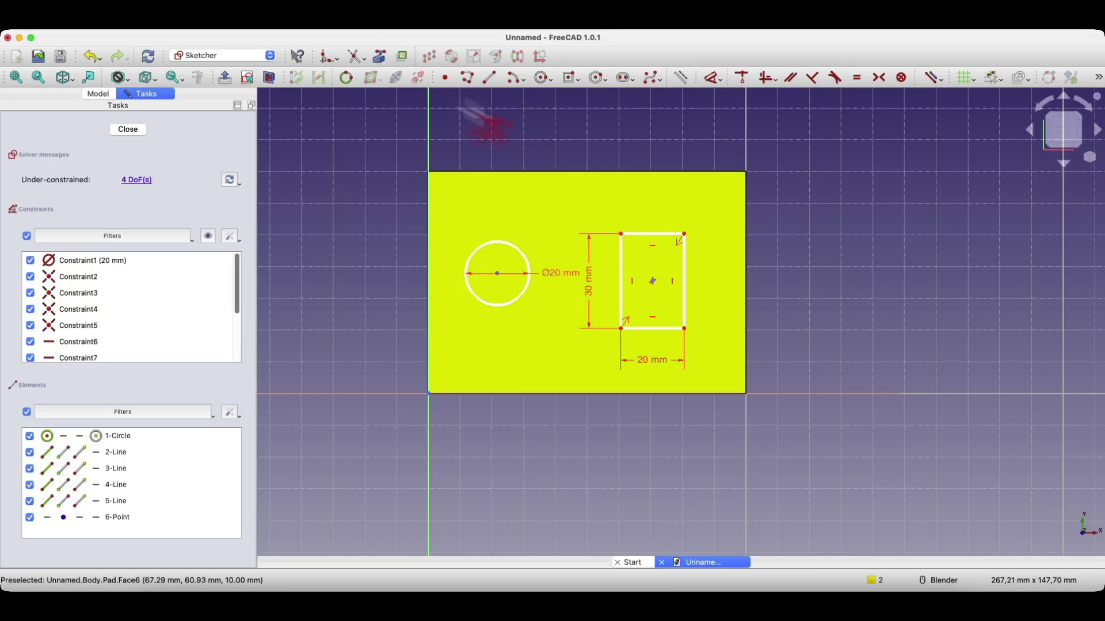
{"action": "left_click", "coordinate": [745, 221]}
{"action": "right_click", "coordinate": [756, 216]}
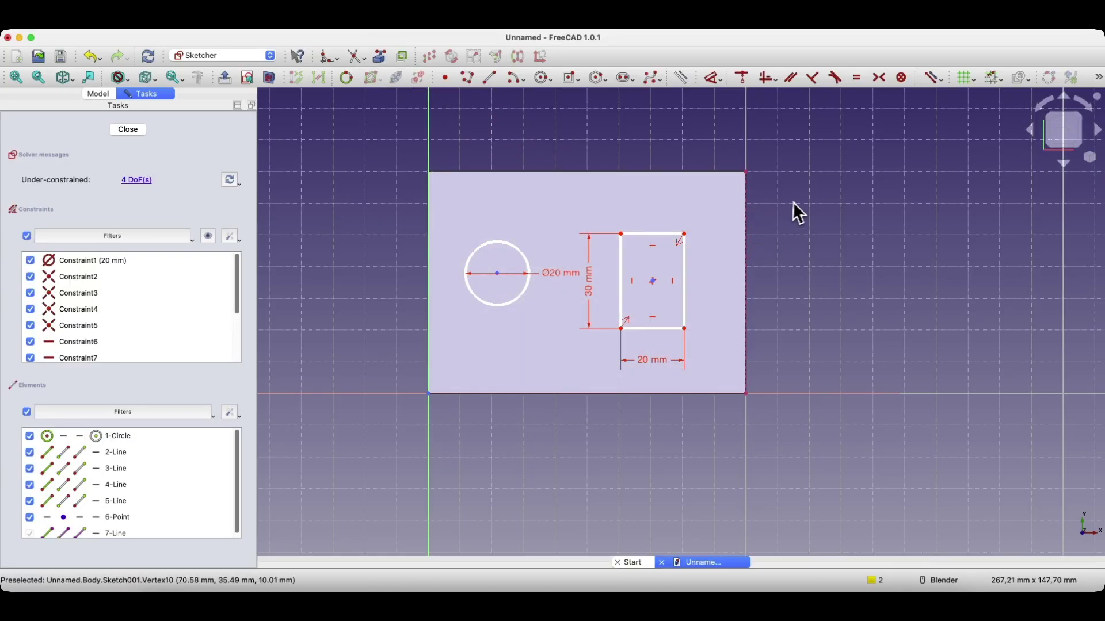
Constrain the horizontal distance between the rectangle's center and the plate's upper-right corner to 20 mm.
{"action": "left_click", "coordinate": [653, 285]}
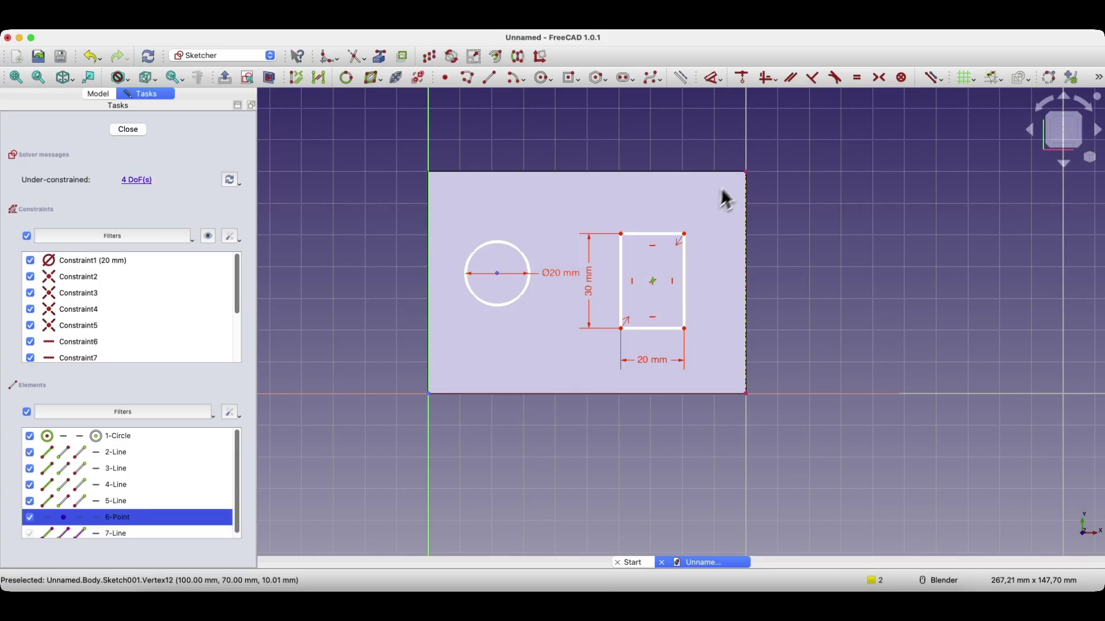
{"action": "left_click", "coordinate": [746, 174]}
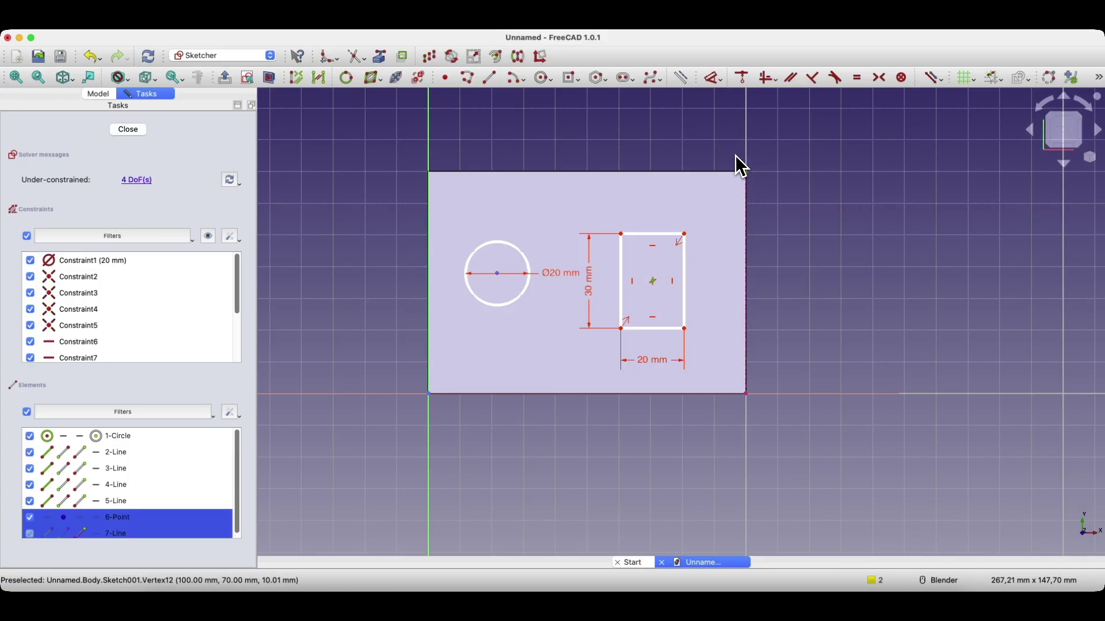
{"action": "key", "text": "d"}
{"action": "left_click", "coordinate": [717, 155]}
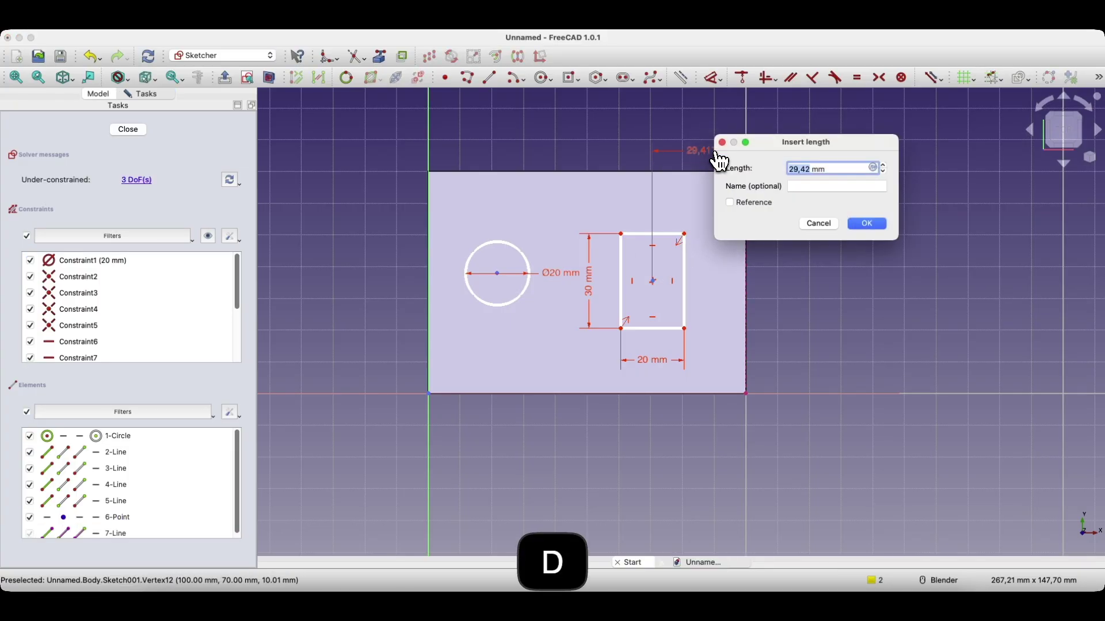
{"action": "key", "text": "Return"}
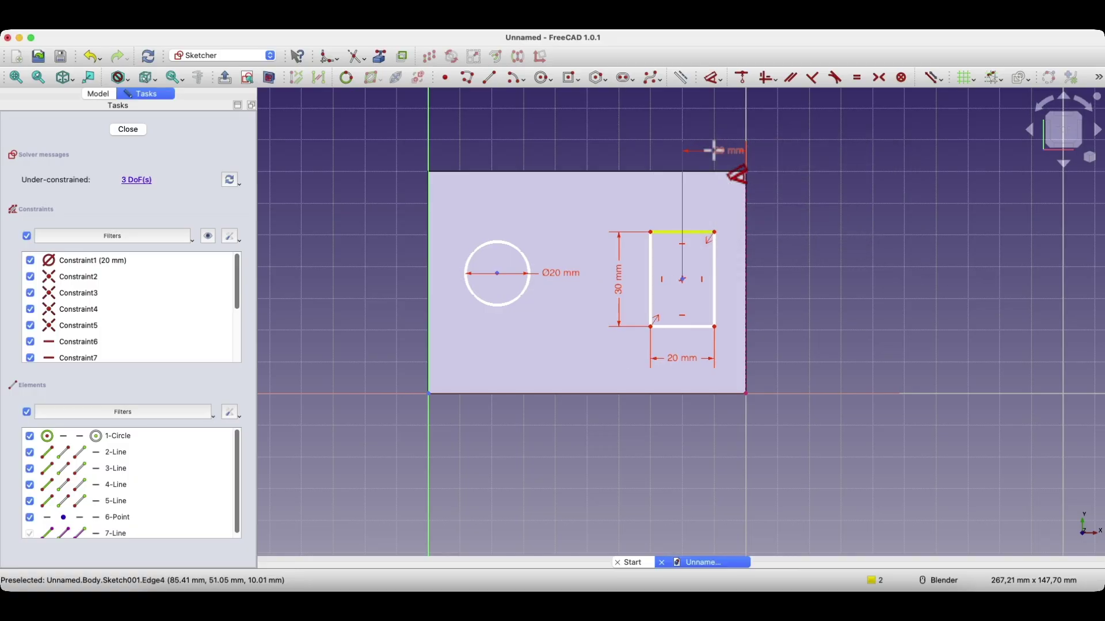
Constrain the vertical distance between the rectangle's center and the plate's upper-right corner to 30 mm.
{"action": "left_click", "coordinate": [681, 280]}
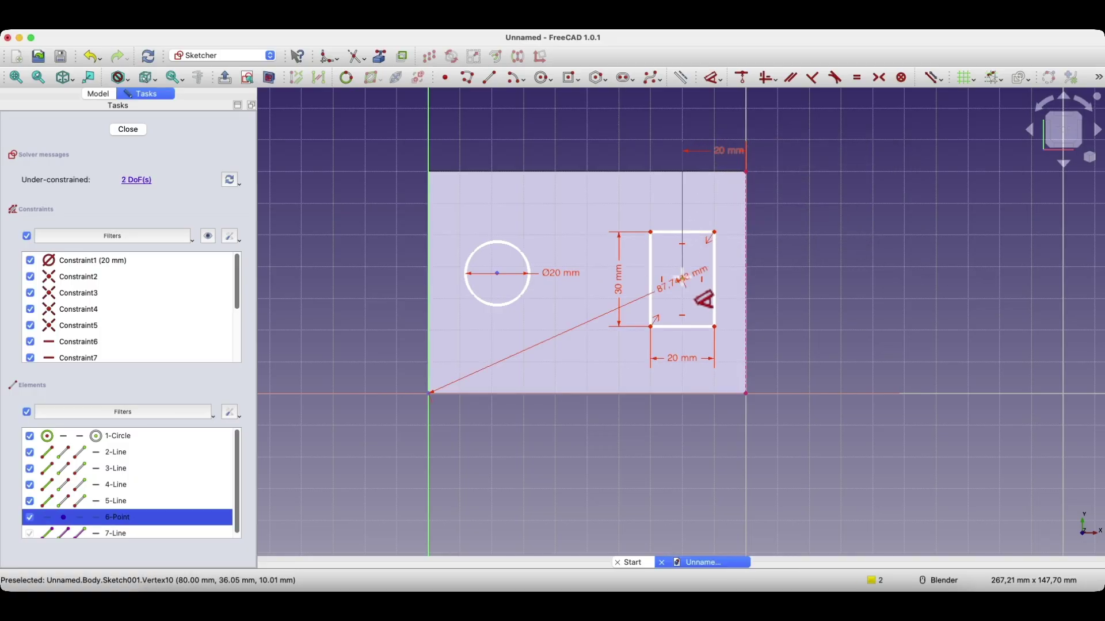
{"action": "left_click", "coordinate": [746, 172]}
{"action": "left_click", "coordinate": [839, 212]}
{"action": "type", "text": "30"}
{"action": "key", "text": "Return"}
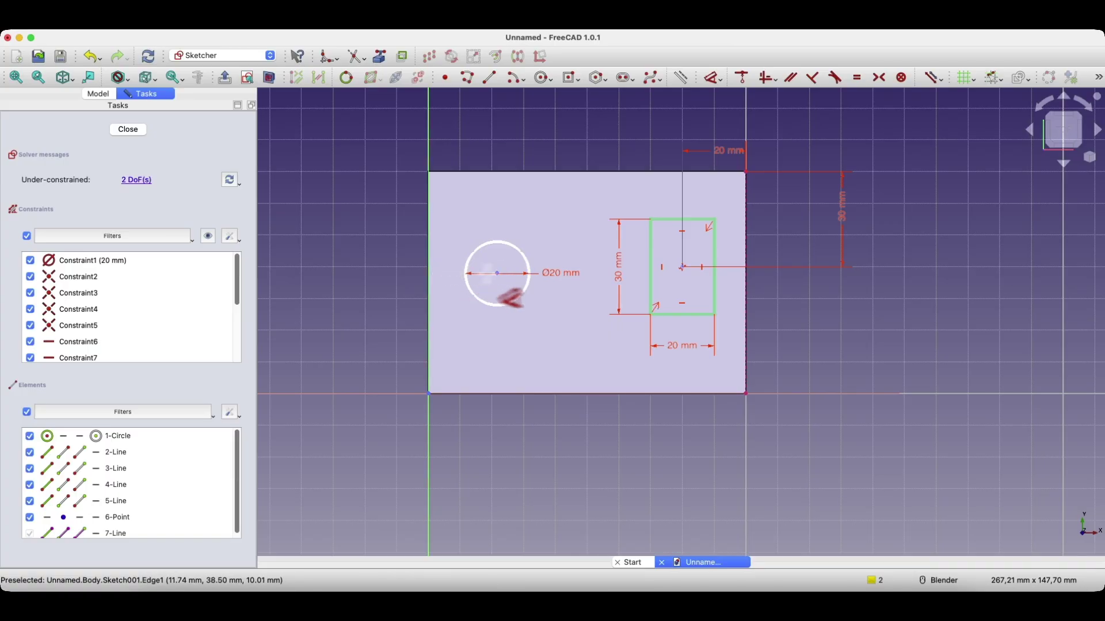
Constrain the vertical distance between the circle's center and the origin to 30 mm.
{"action": "left_click", "coordinate": [497, 272]}
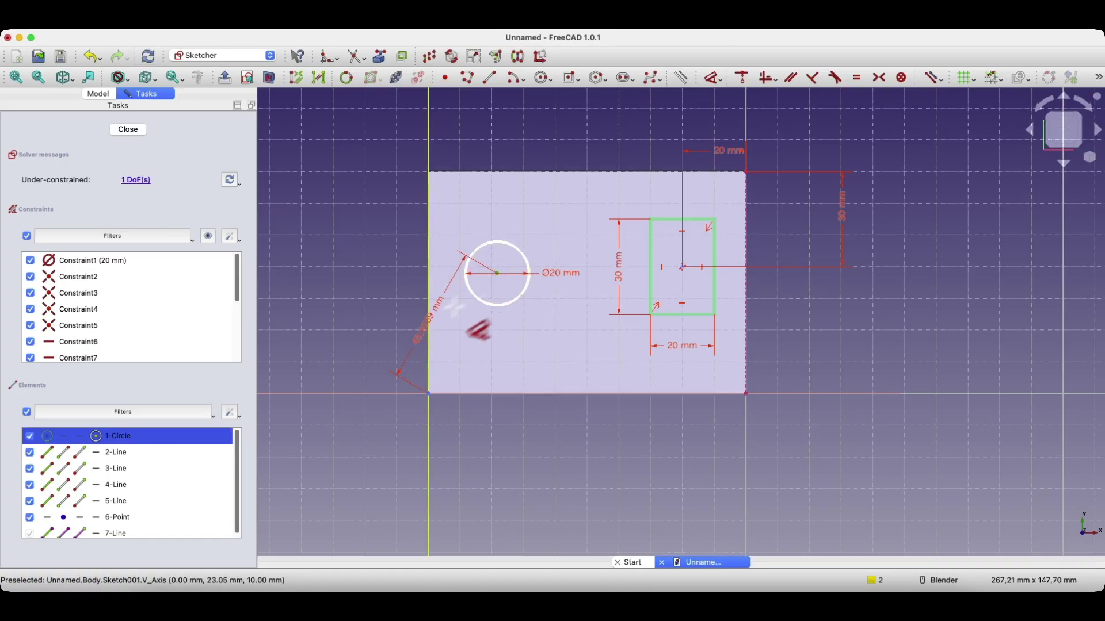
{"action": "left_click", "coordinate": [390, 340]}
{"action": "type", "text": "30"}
{"action": "key", "text": "Return"}
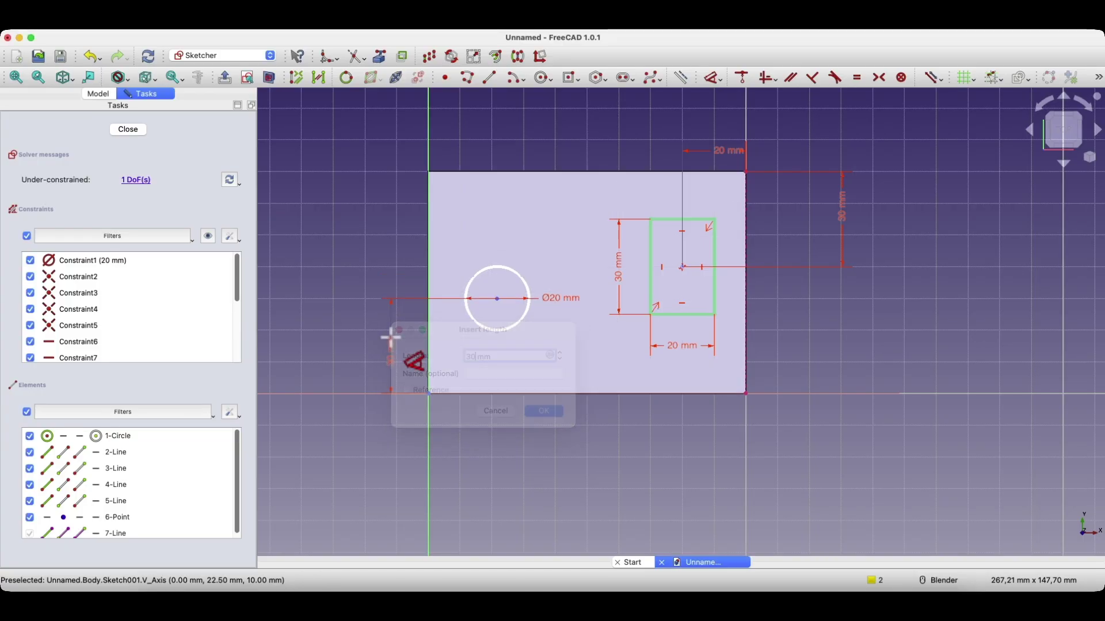
Constrain the horizontal distance between the circle's center and the origin to 20 mm and close the sketch.
{"action": "left_click", "coordinate": [497, 298]}
{"action": "left_click", "coordinate": [452, 442]}
{"action": "type", "text": "2mm"}
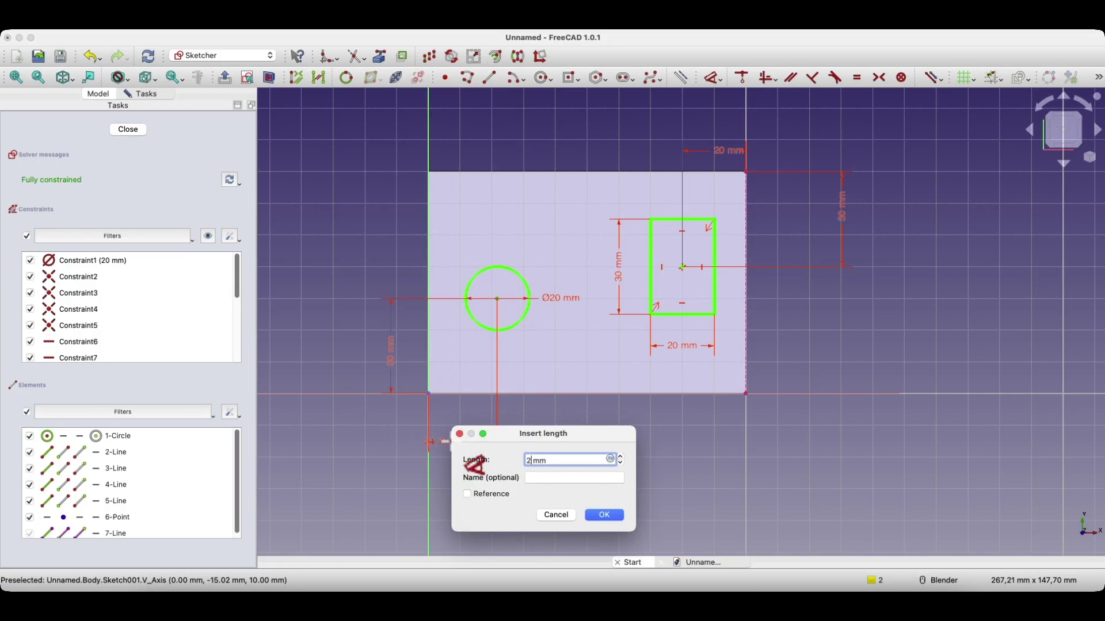
{"action": "type", "text": "0"}
{"action": "key", "text": "Return"}
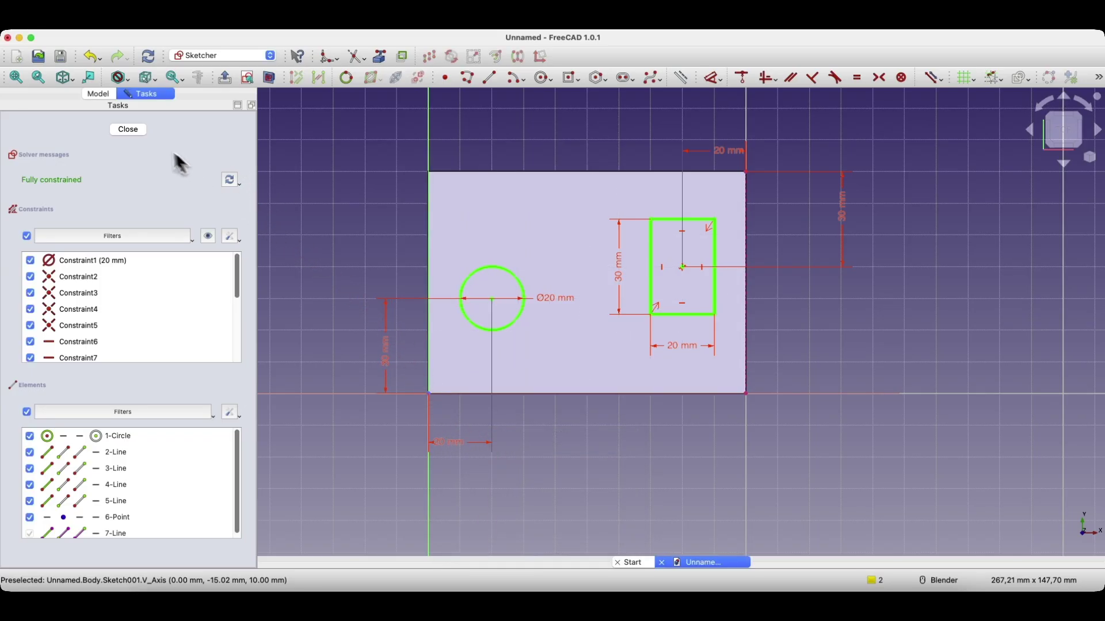
{"action": "left_click", "coordinate": [128, 129]}
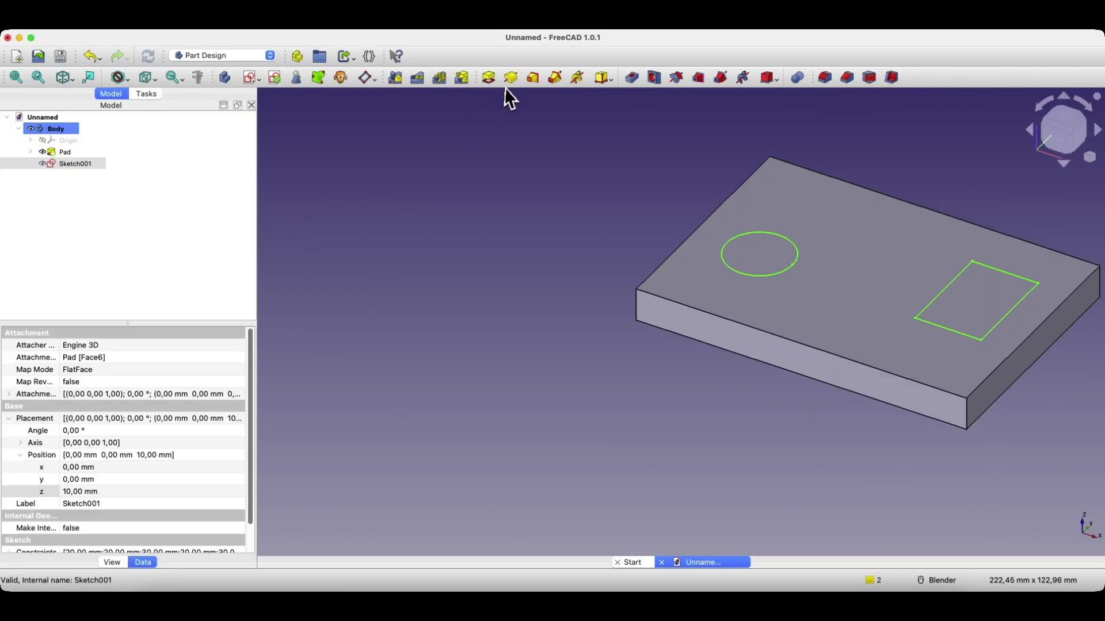
Pad the circle and rectangle sketch 10 mm with a taper angle of -10°.
{"action": "left_click", "coordinate": [489, 78]}
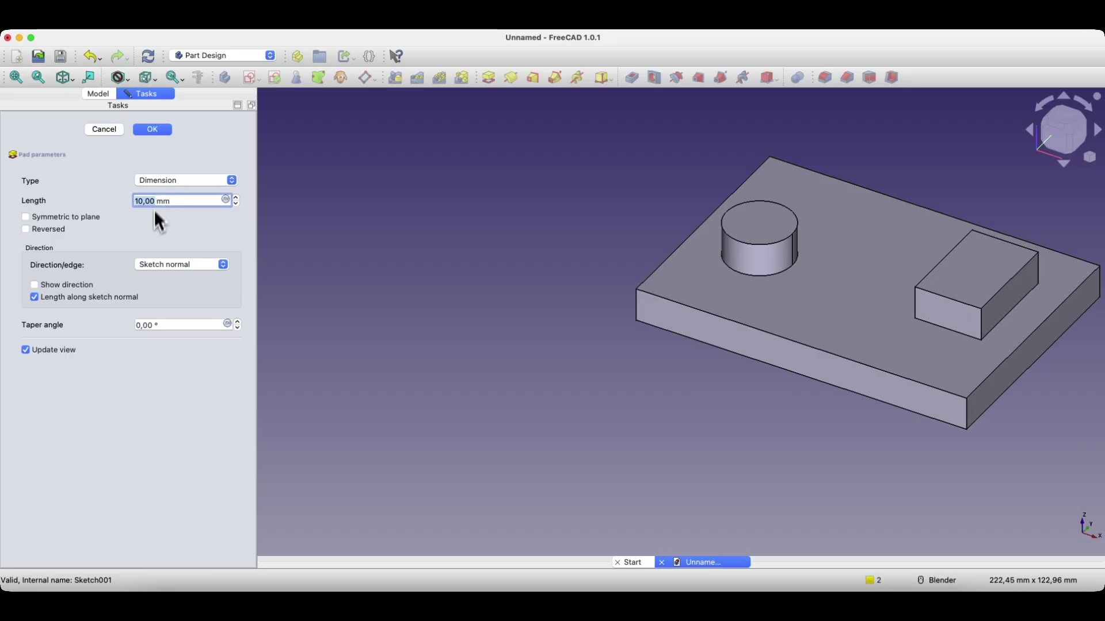
{"action": "scroll", "coordinate": [231, 327], "scroll_direction": "down", "scroll_amount": 9}
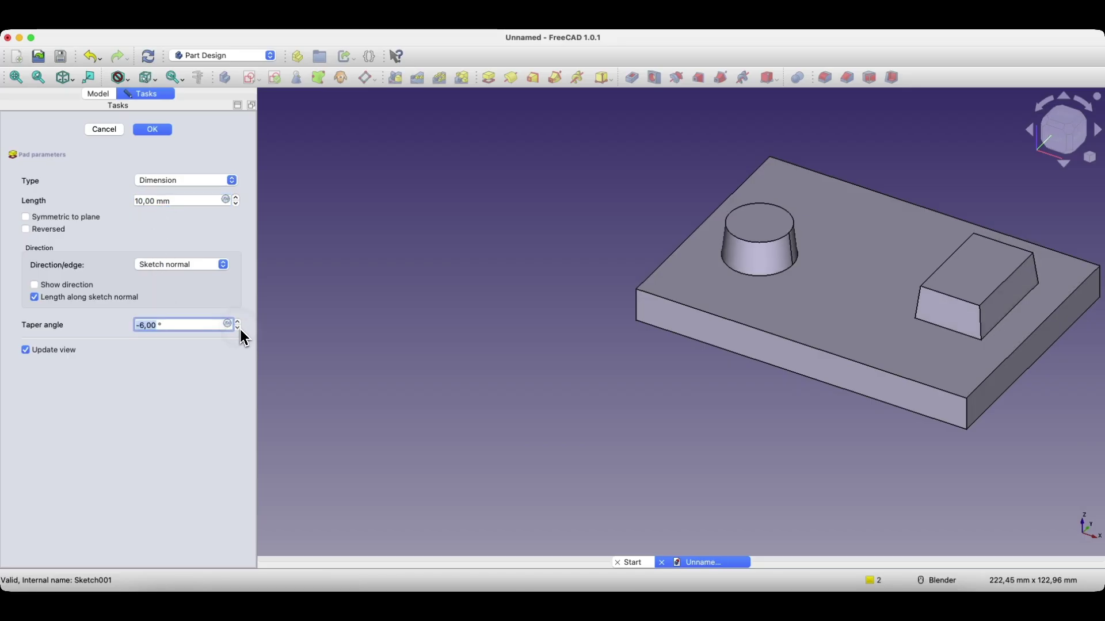
{"action": "scroll", "coordinate": [242, 332], "scroll_direction": "down", "scroll_amount": 1}
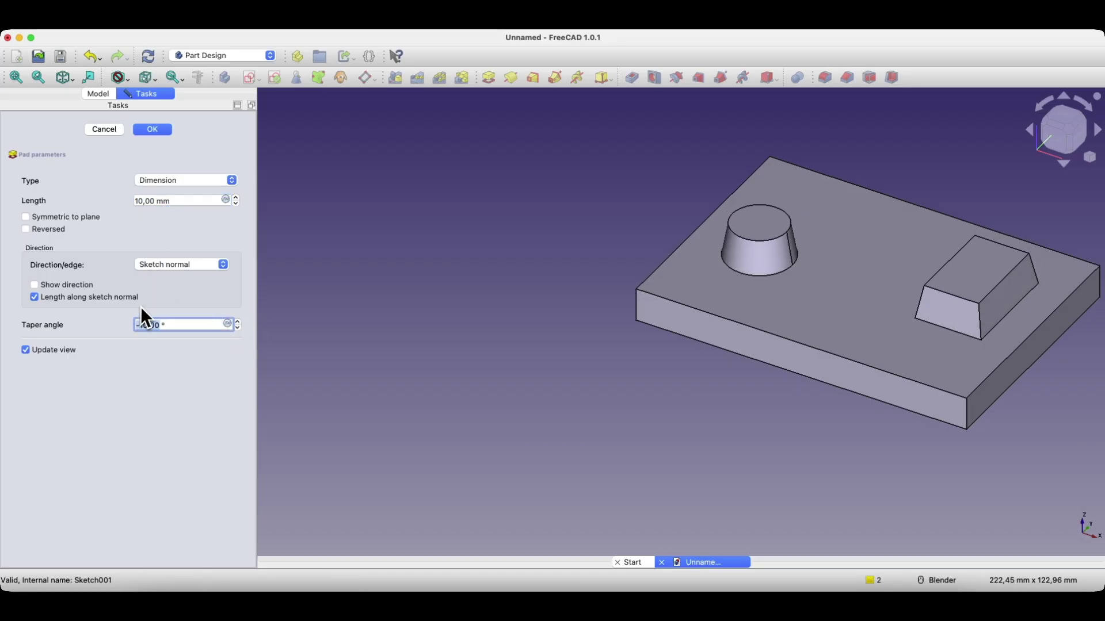
{"action": "left_click", "coordinate": [152, 129]}
Fillet the top faces of the round and rectangular bosses with a 2 mm radius.
{"action": "scroll", "coordinate": [267, 274], "scroll_direction": "down", "scroll_amount": 3}
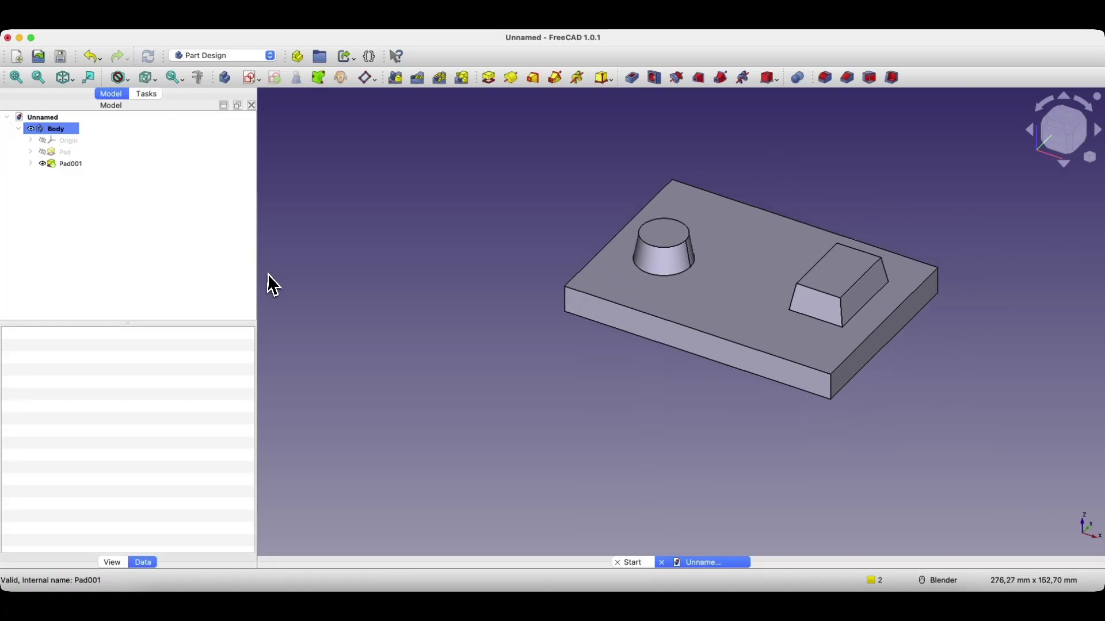
{"action": "scroll", "coordinate": [727, 233], "scroll_direction": "up", "scroll_amount": 3}
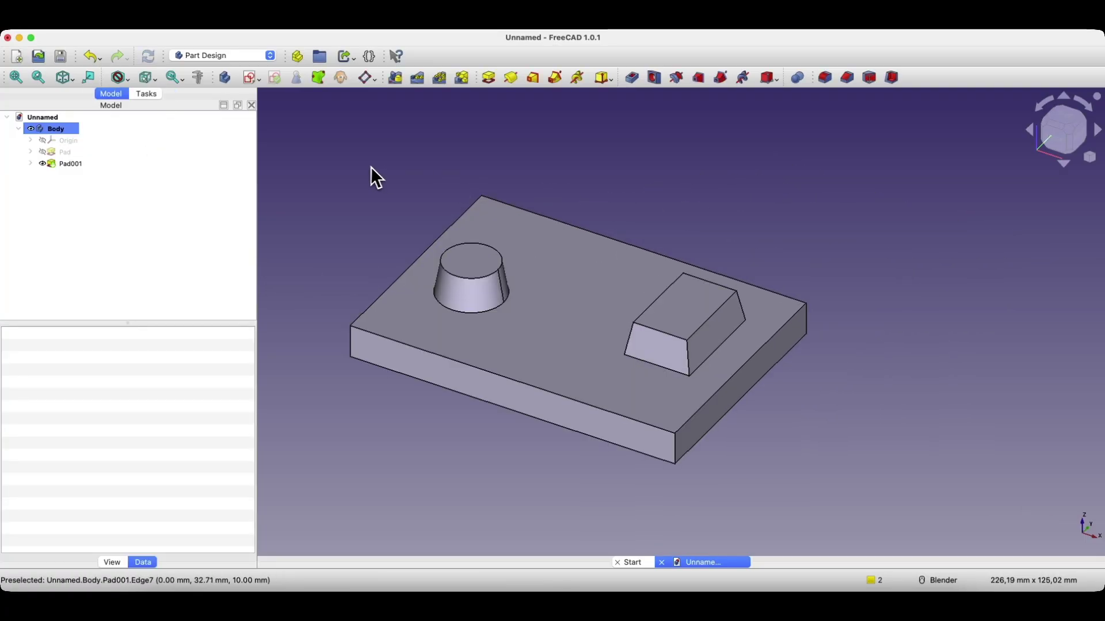
{"action": "left_click", "coordinate": [468, 262]}
{"action": "left_click", "coordinate": [693, 305], "text": "ctrl"}
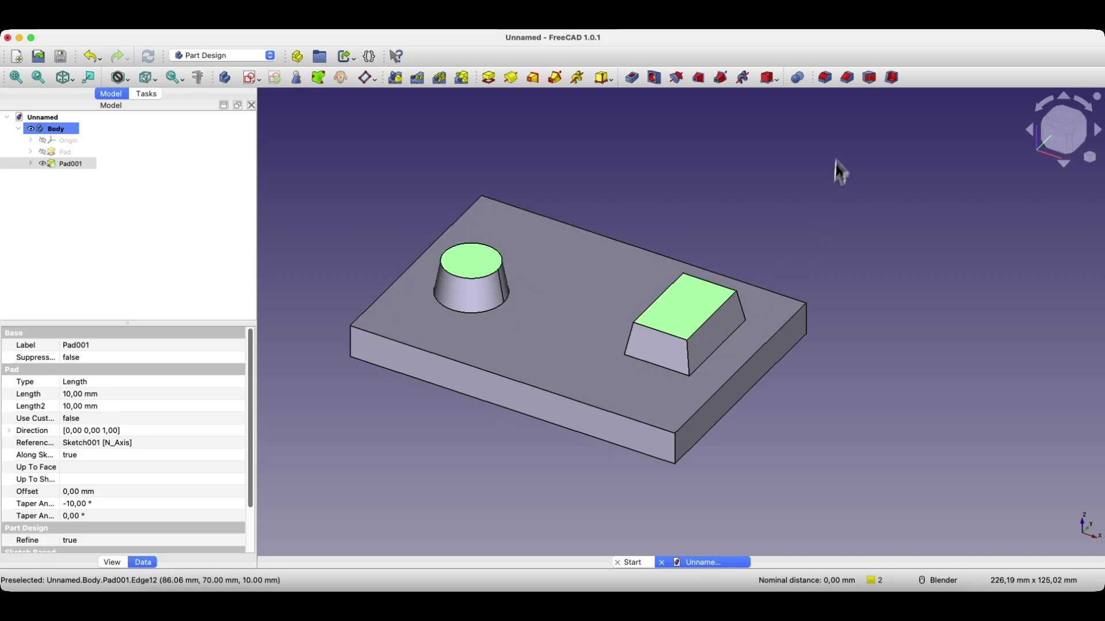
{"action": "left_click", "coordinate": [826, 79]}
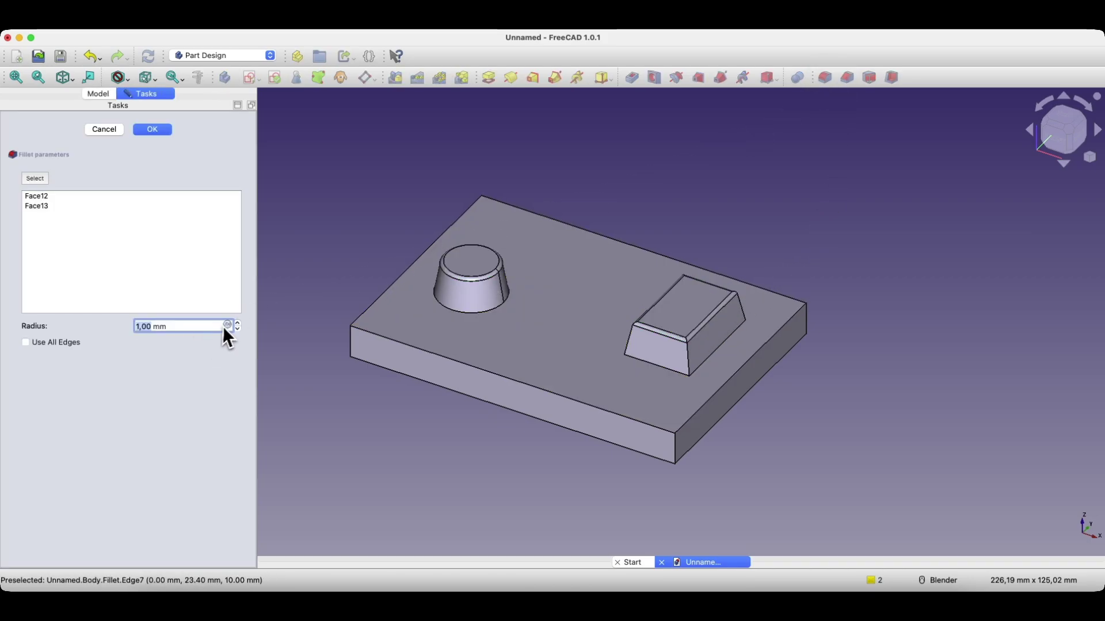
{"action": "left_click", "coordinate": [161, 131]}
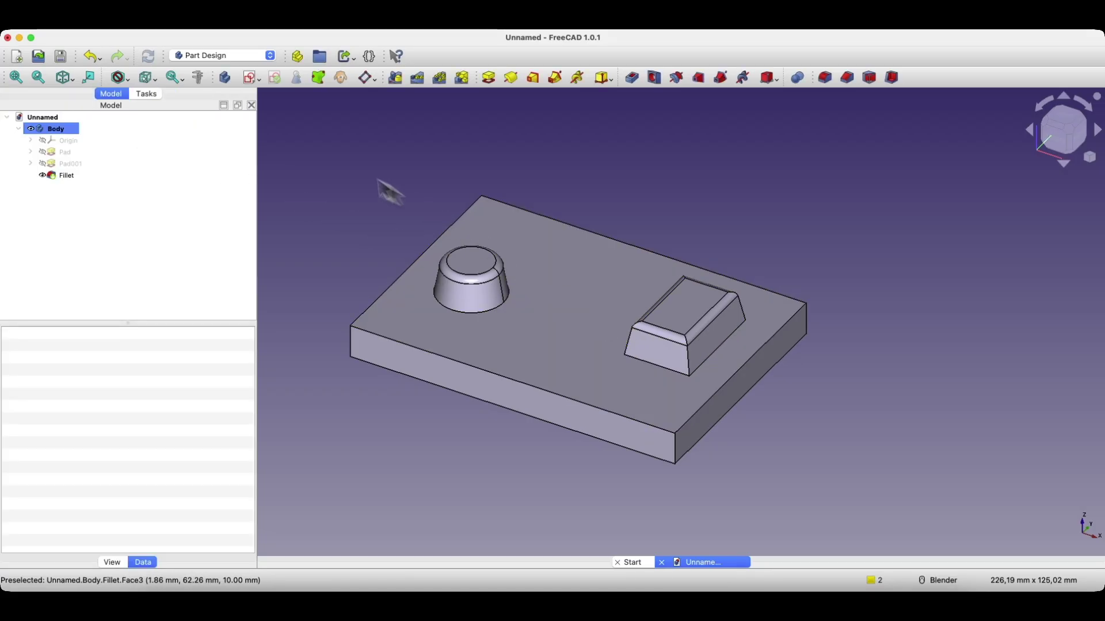
Fillet the rectangular boss's four slanted corner edges at 2 mm radius using wireframe display, and return to the normal display style.
{"action": "left_click", "coordinate": [129, 80]}
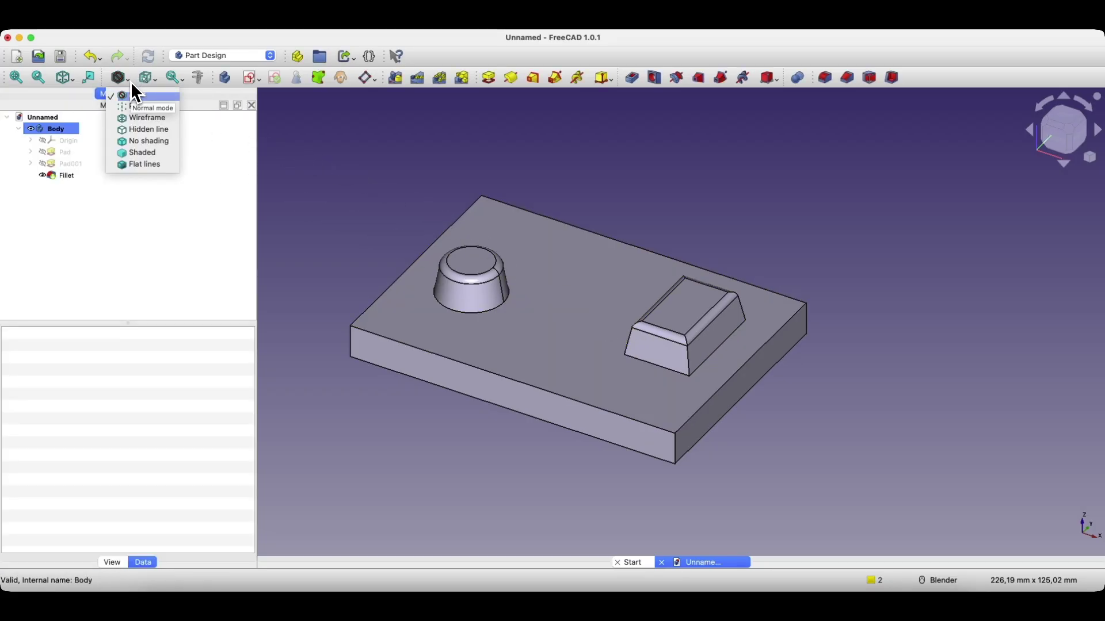
{"action": "left_click", "coordinate": [140, 121]}
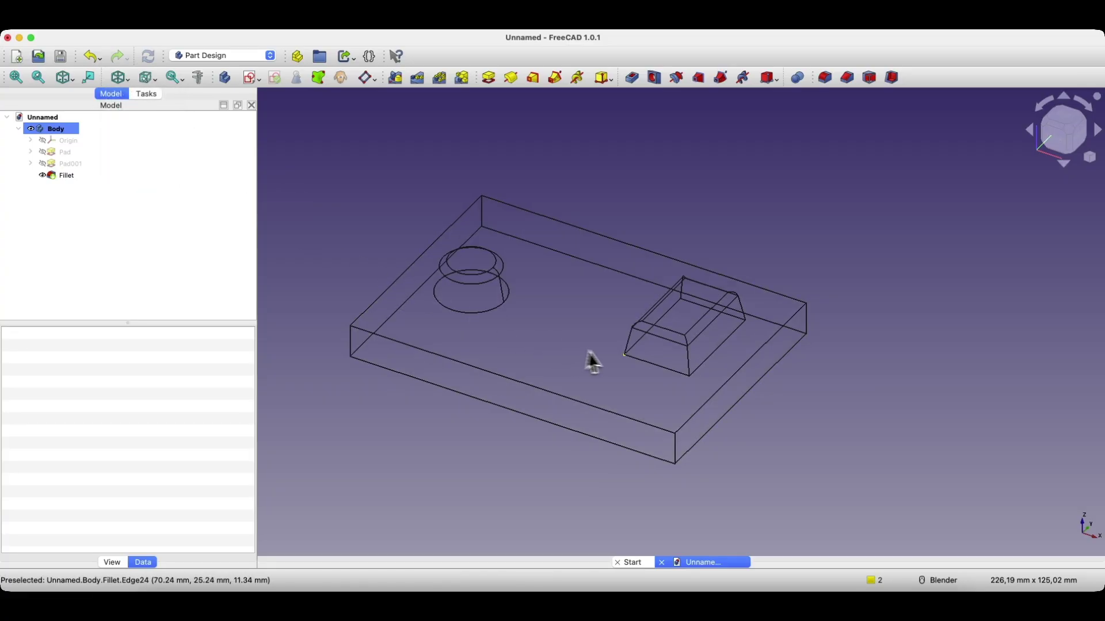
{"action": "left_click", "coordinate": [630, 345]}
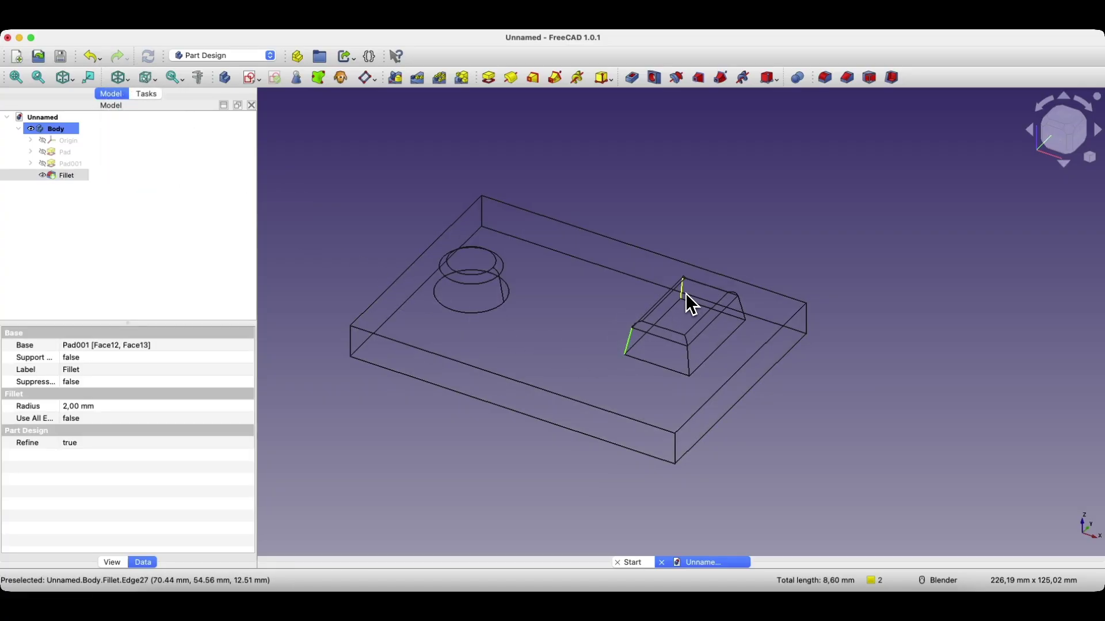
{"action": "left_click", "coordinate": [685, 292]}
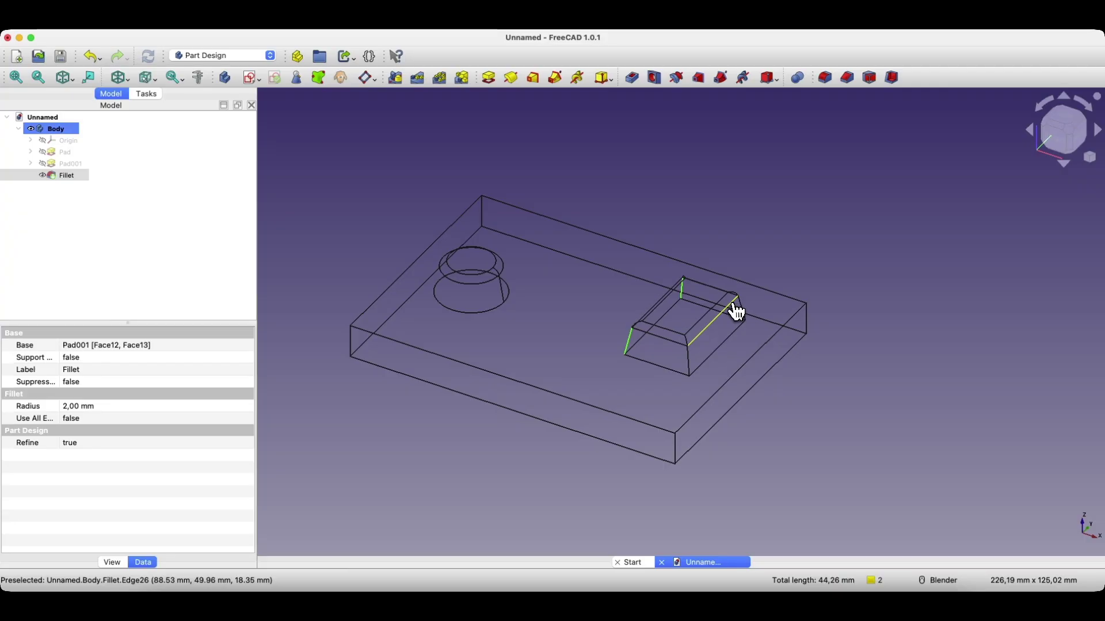
{"action": "left_click", "coordinate": [742, 310]}
{"action": "left_click", "coordinate": [690, 363]}
{"action": "left_click", "coordinate": [825, 77]}
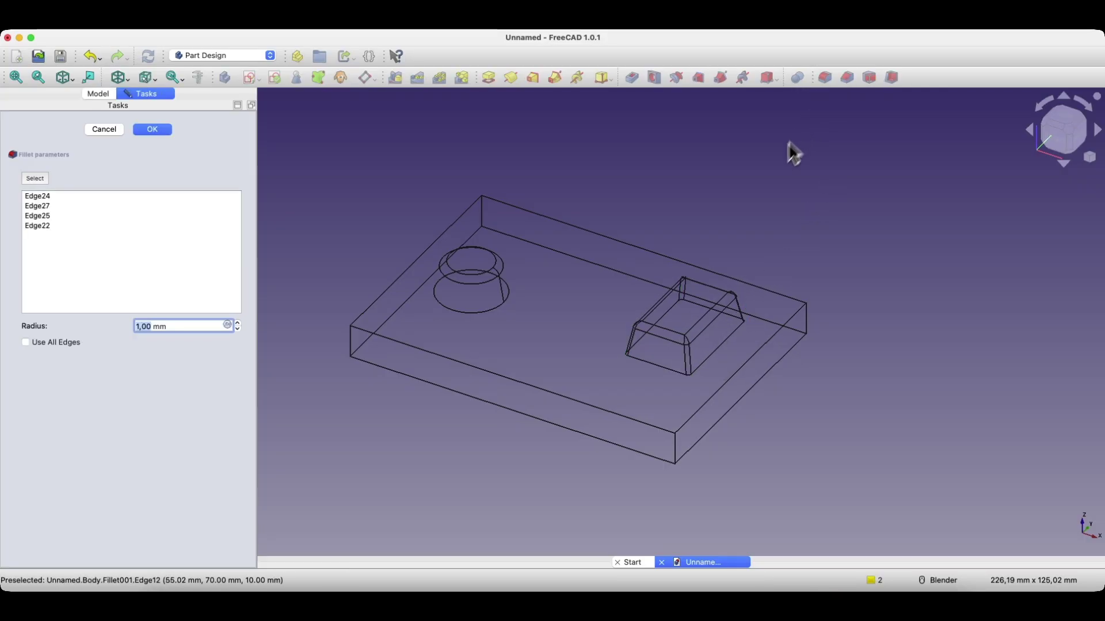
{"action": "left_click", "coordinate": [238, 324]}
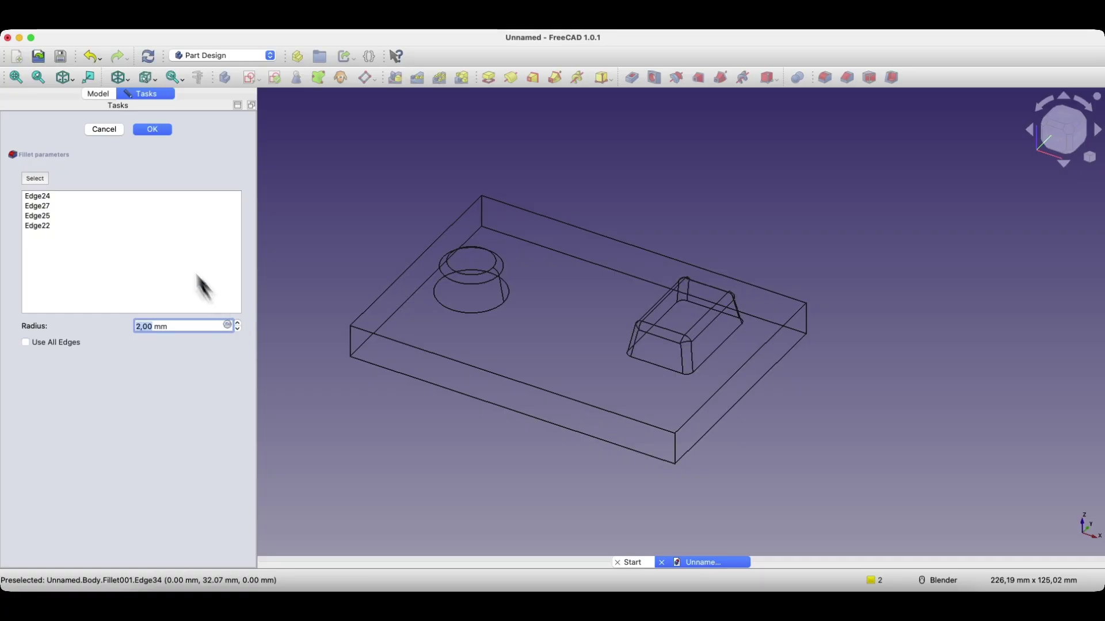
{"action": "left_click", "coordinate": [153, 130]}
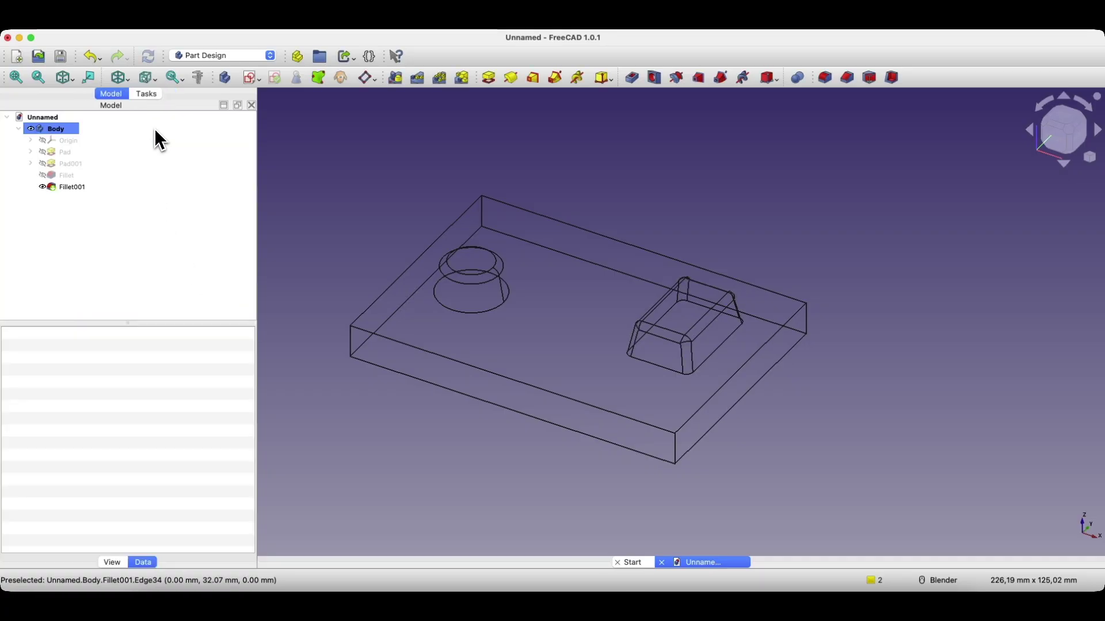
{"action": "left_click", "coordinate": [129, 77]}
{"action": "left_click", "coordinate": [127, 102]}
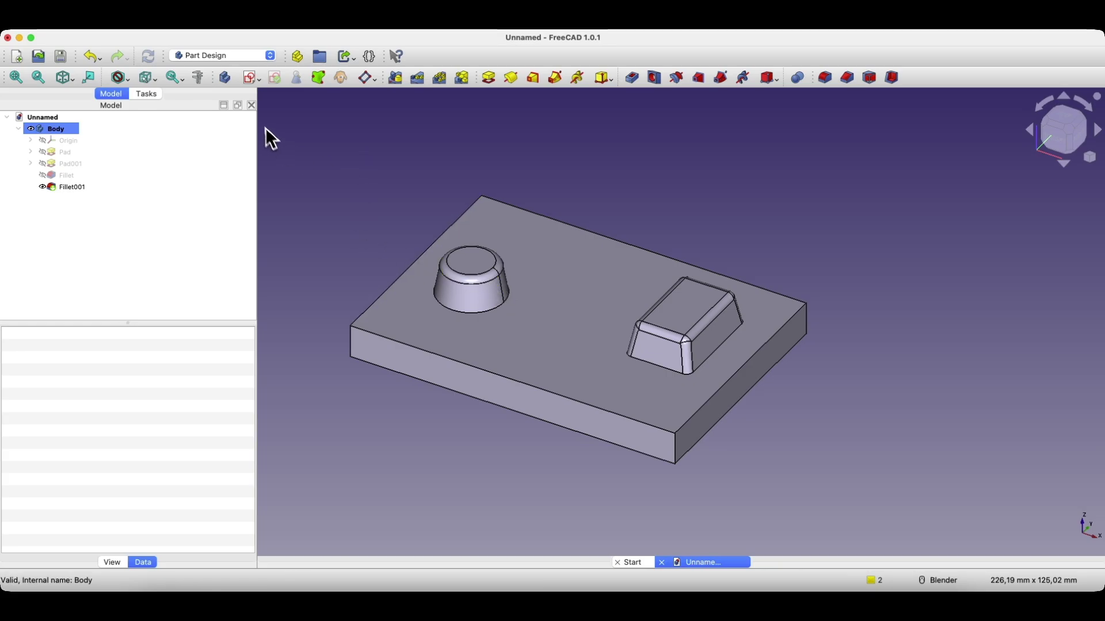
Create a second body in the document for the mating part.
{"action": "left_click", "coordinate": [228, 81]}
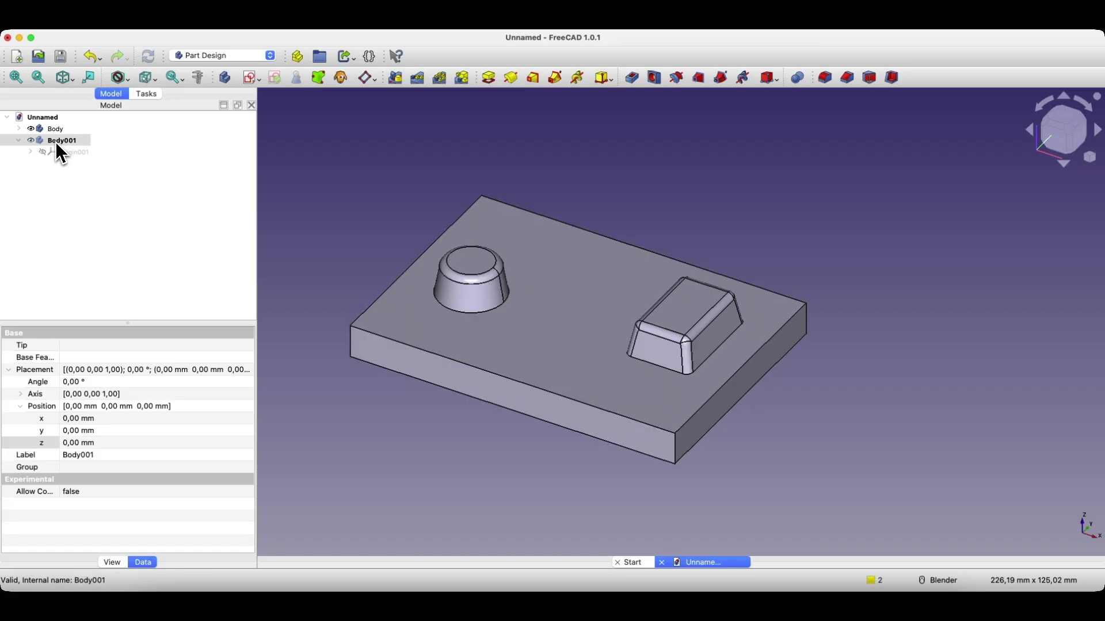
{"action": "left_click", "coordinate": [73, 147]}
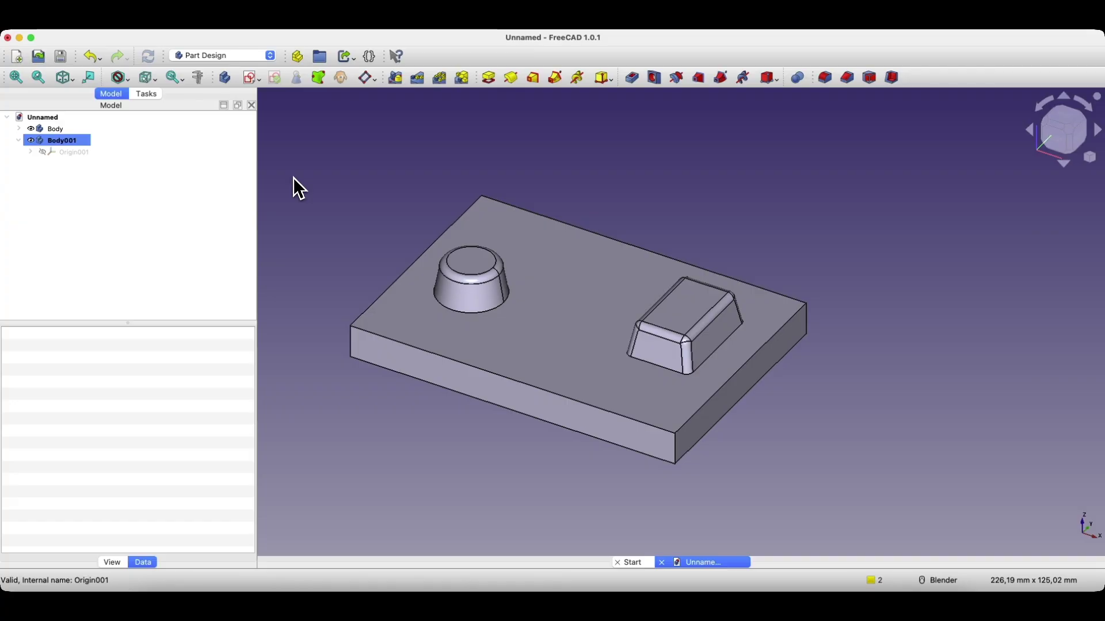
Sketch a 100 × 70 mm rectangle from the origin on the second body's XY plane and close the sketch.
{"action": "left_click", "coordinate": [251, 81]}
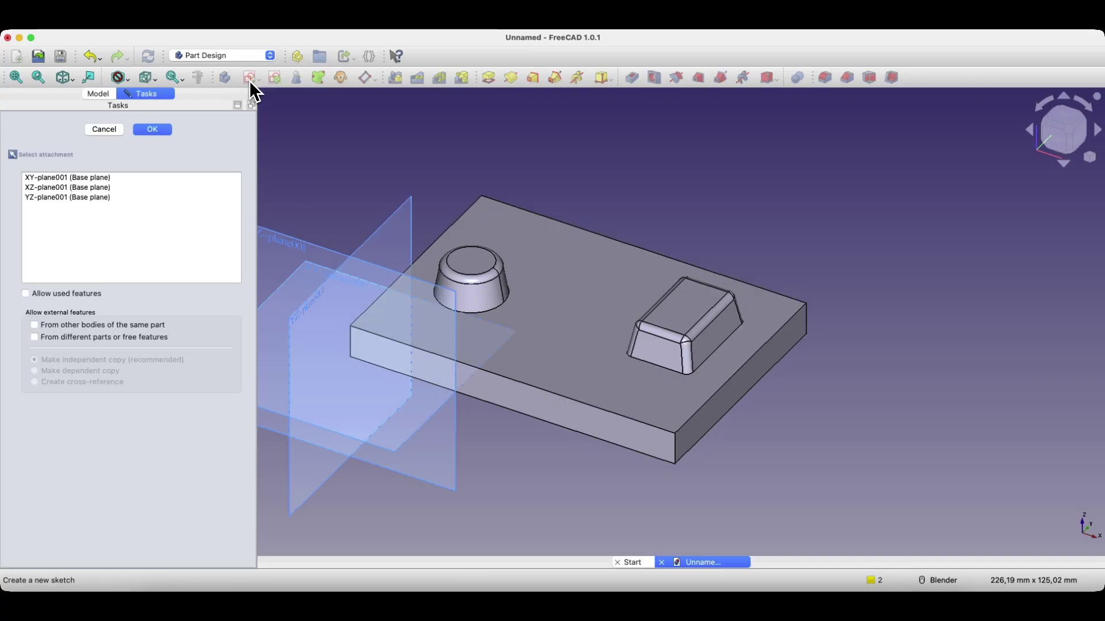
{"action": "left_click", "coordinate": [318, 267]}
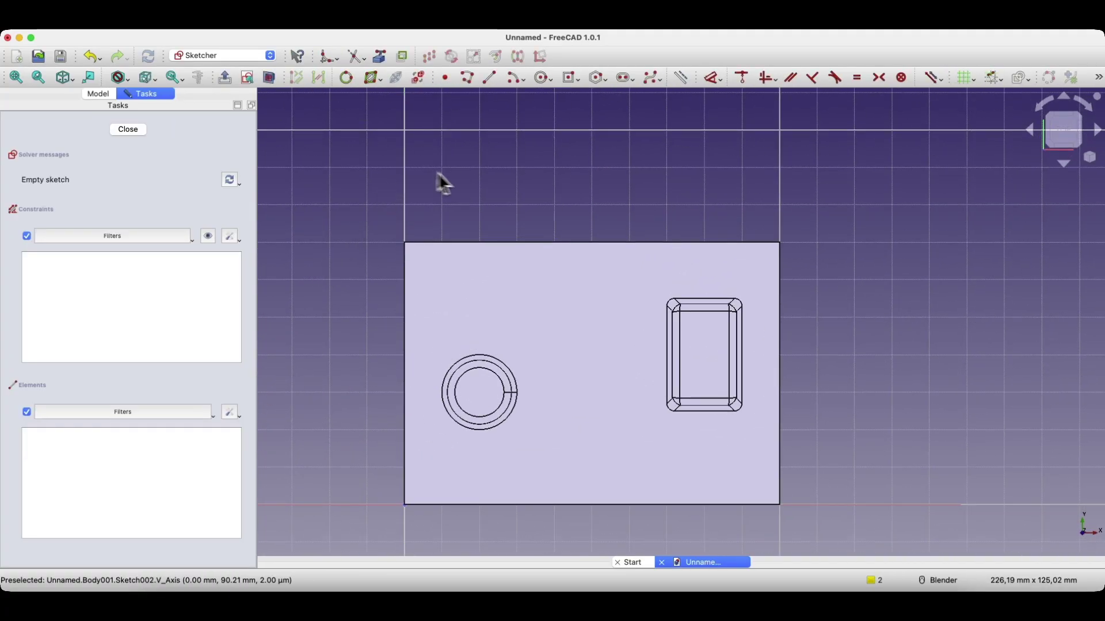
{"action": "scroll", "coordinate": [443, 183], "scroll_direction": "down", "scroll_amount": 1}
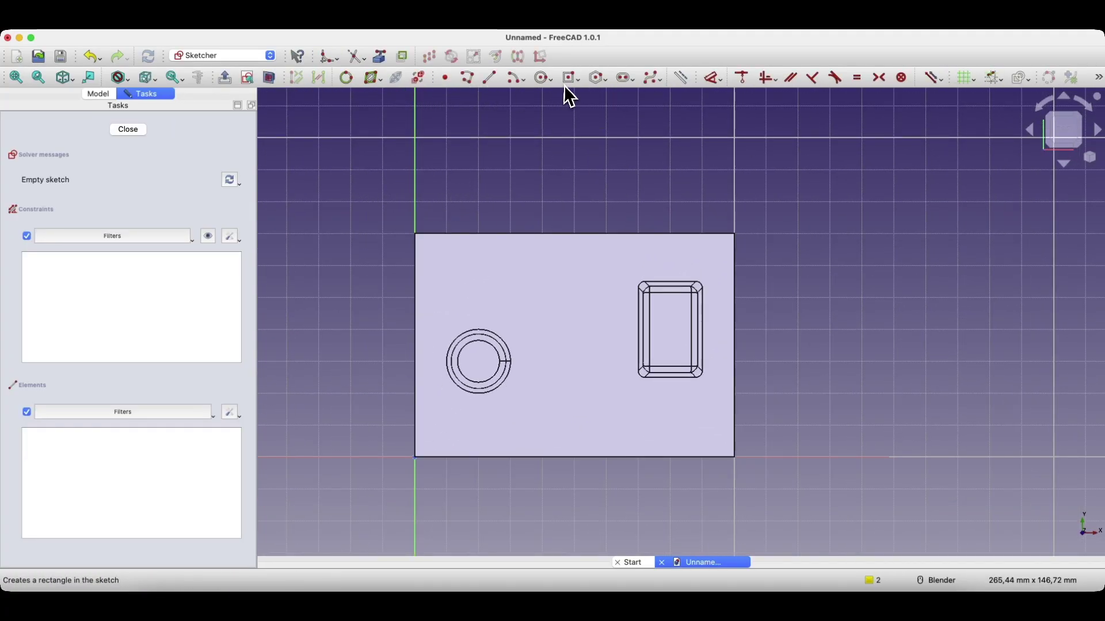
{"action": "left_click", "coordinate": [579, 80]}
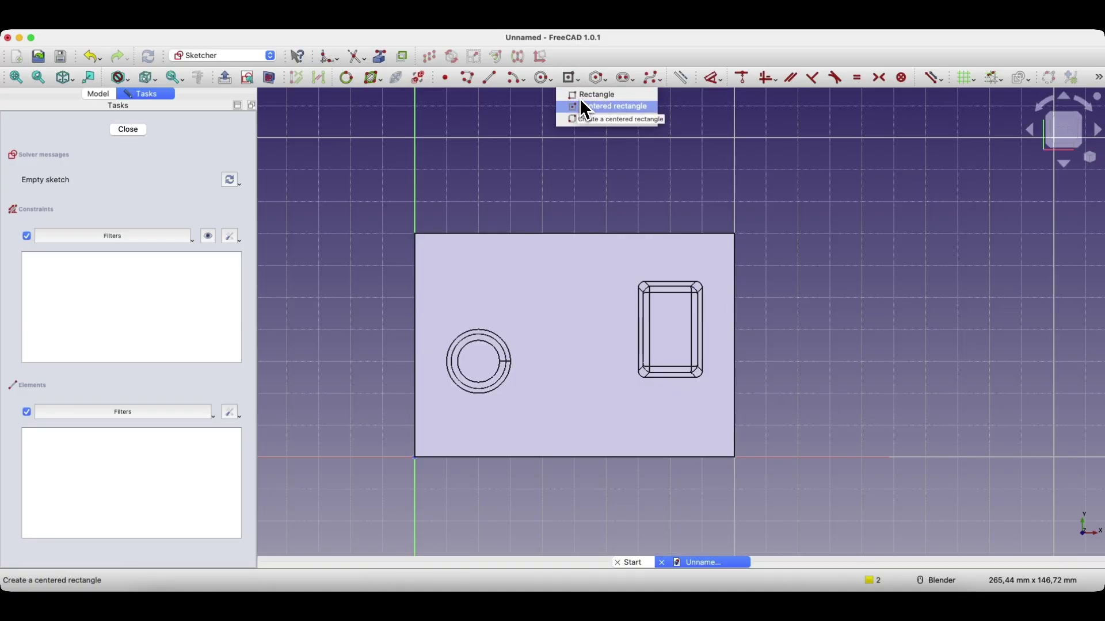
{"action": "left_click", "coordinate": [593, 95]}
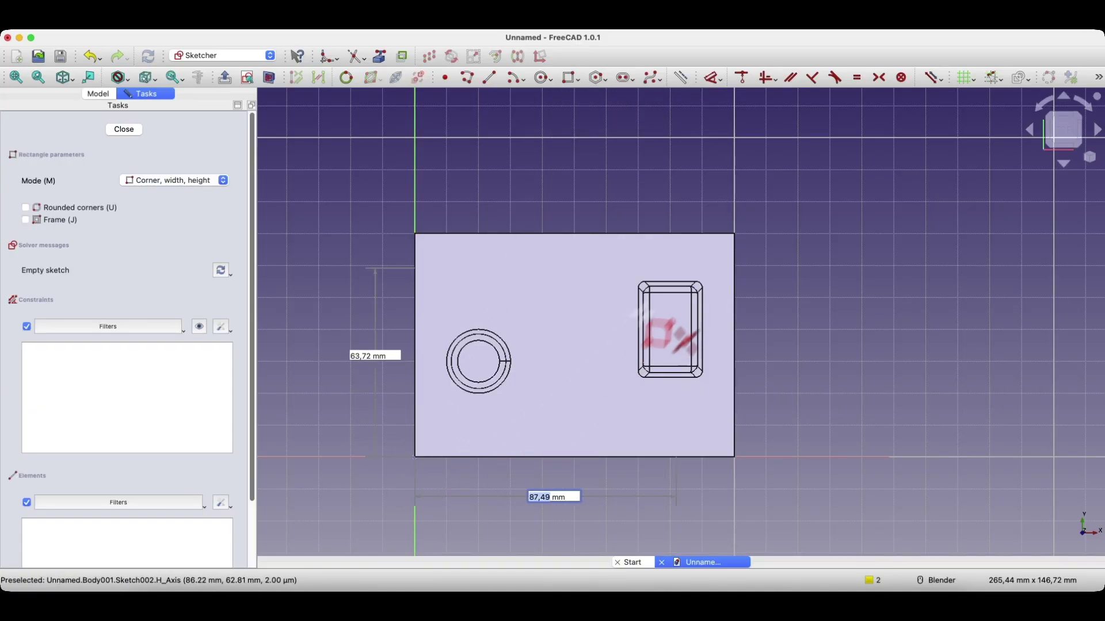
{"action": "type", "text": "100"}
{"action": "key", "text": "Tab"}
{"action": "type", "text": "70"}
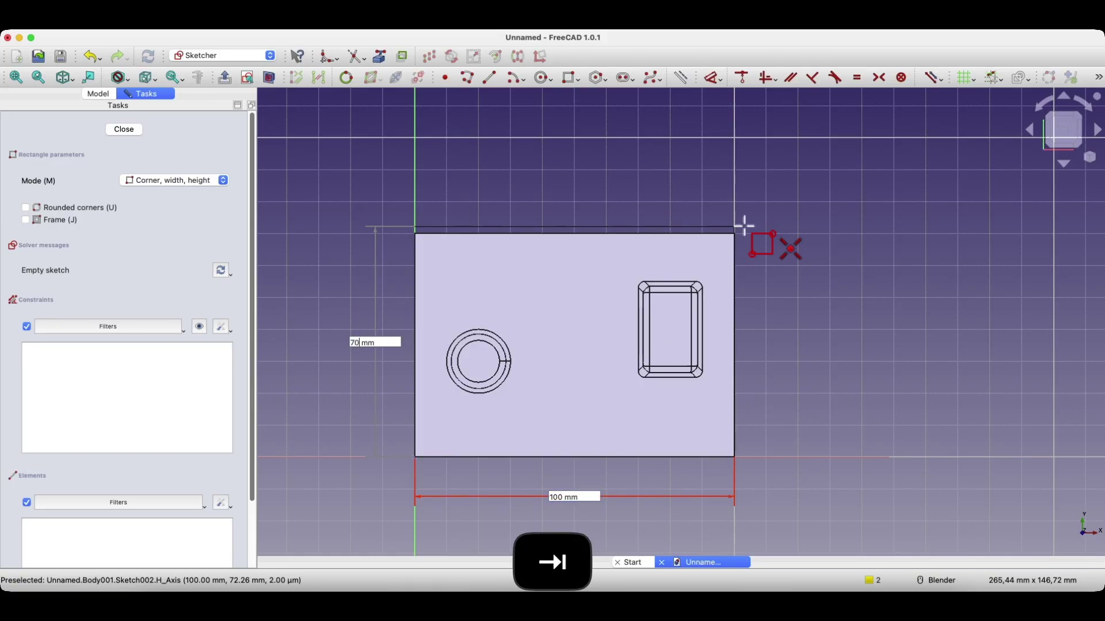
{"action": "key", "text": "Tab"}
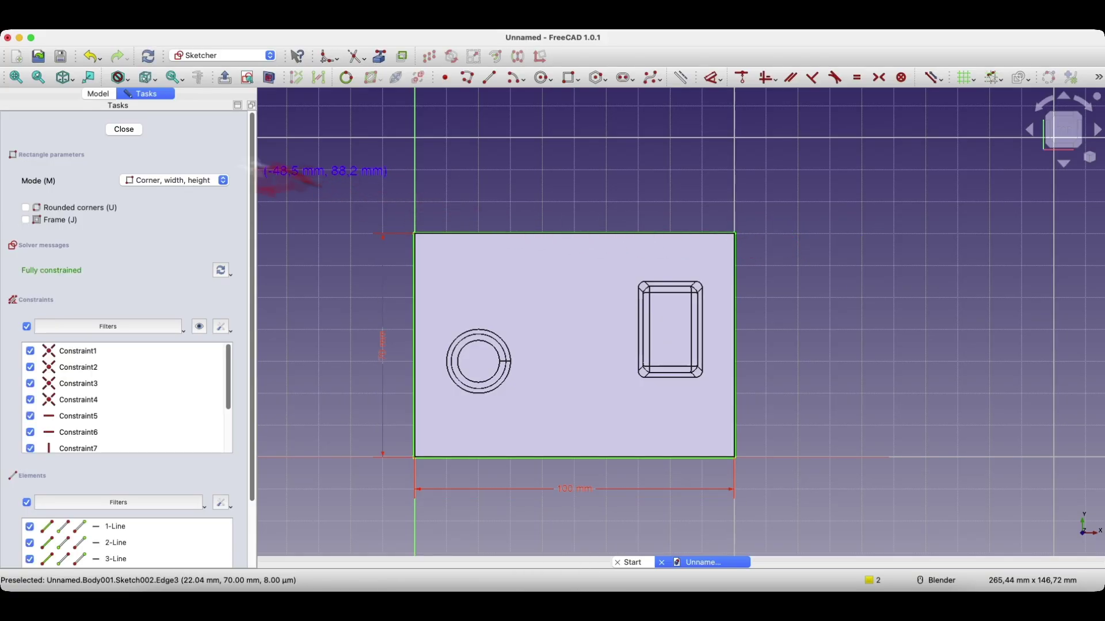
{"action": "left_click", "coordinate": [136, 132]}
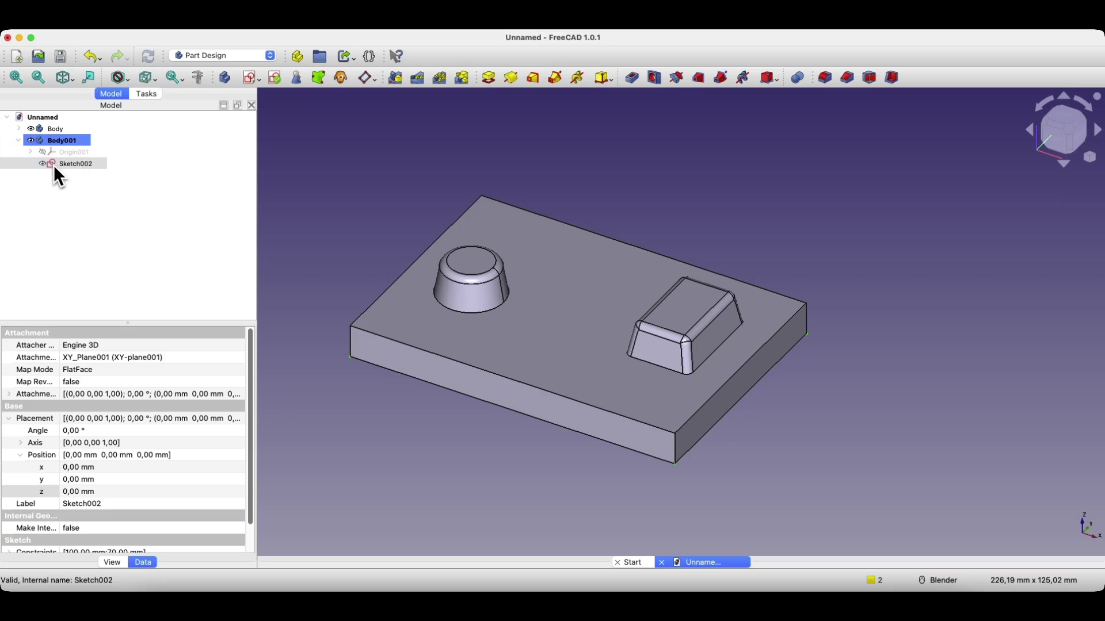
Pad the 100 × 70 mm rectangle sketch to a length of 20 mm.
{"action": "left_click", "coordinate": [493, 81]}
{"action": "key", "text": "BackSpace"}
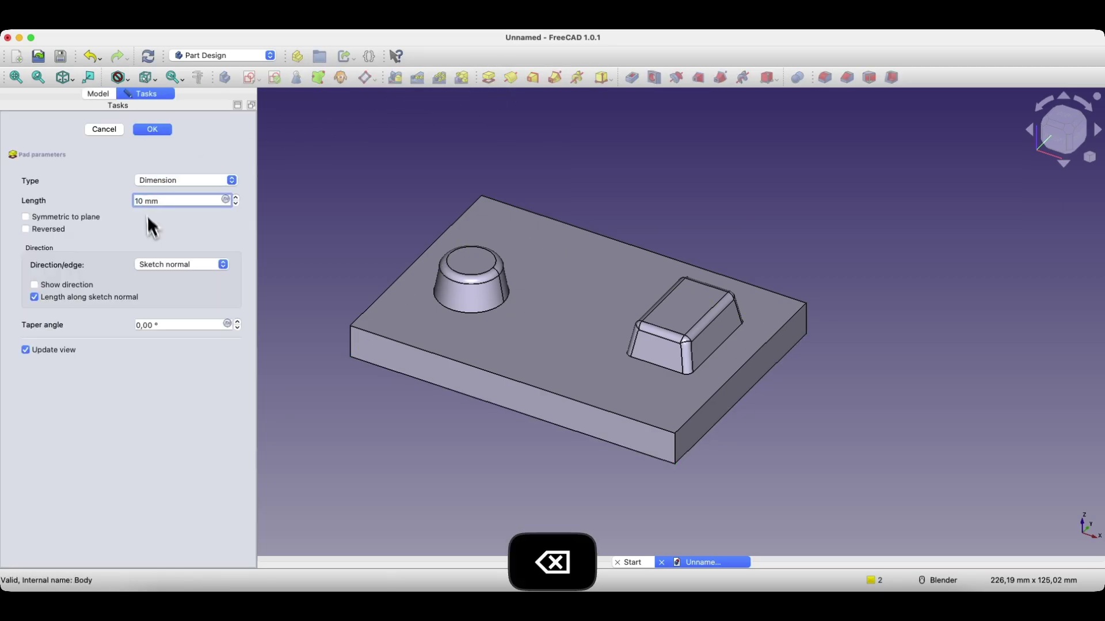
{"action": "key", "text": "BackSpace"}
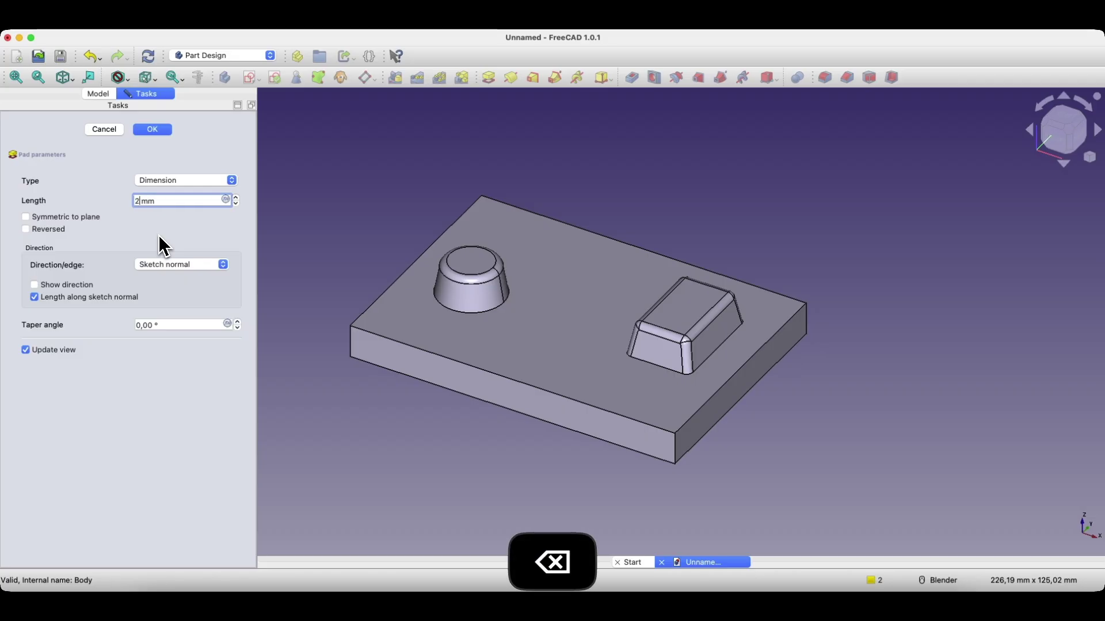
{"action": "left_click", "coordinate": [152, 131]}
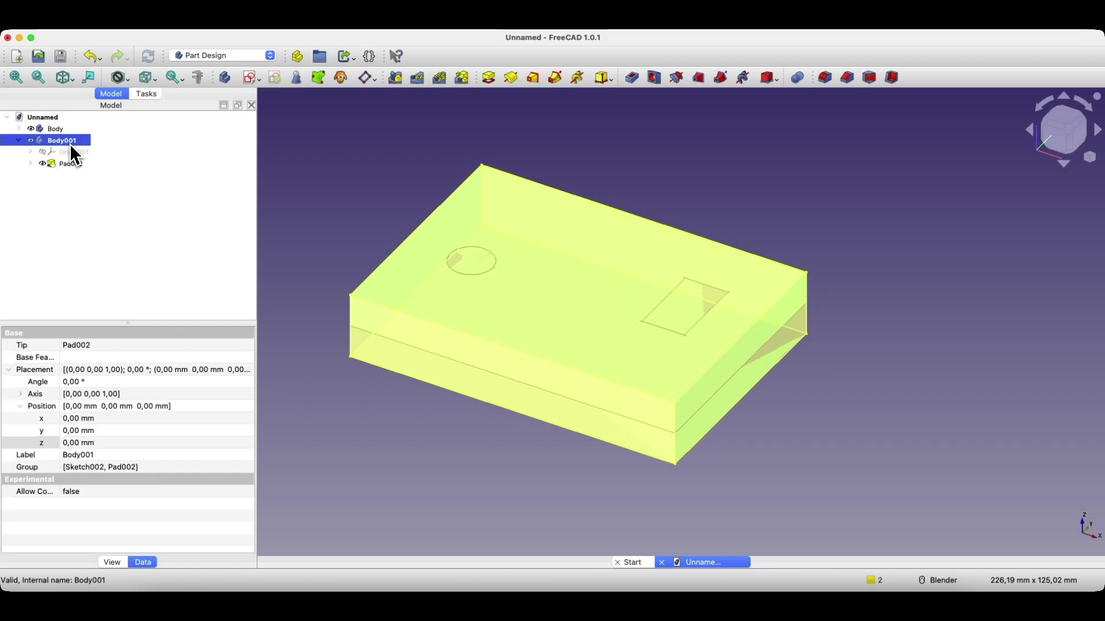
Set the second body's z placement position to 10 mm so it sits on the base plate's upper face.
{"action": "left_click", "coordinate": [80, 443]}
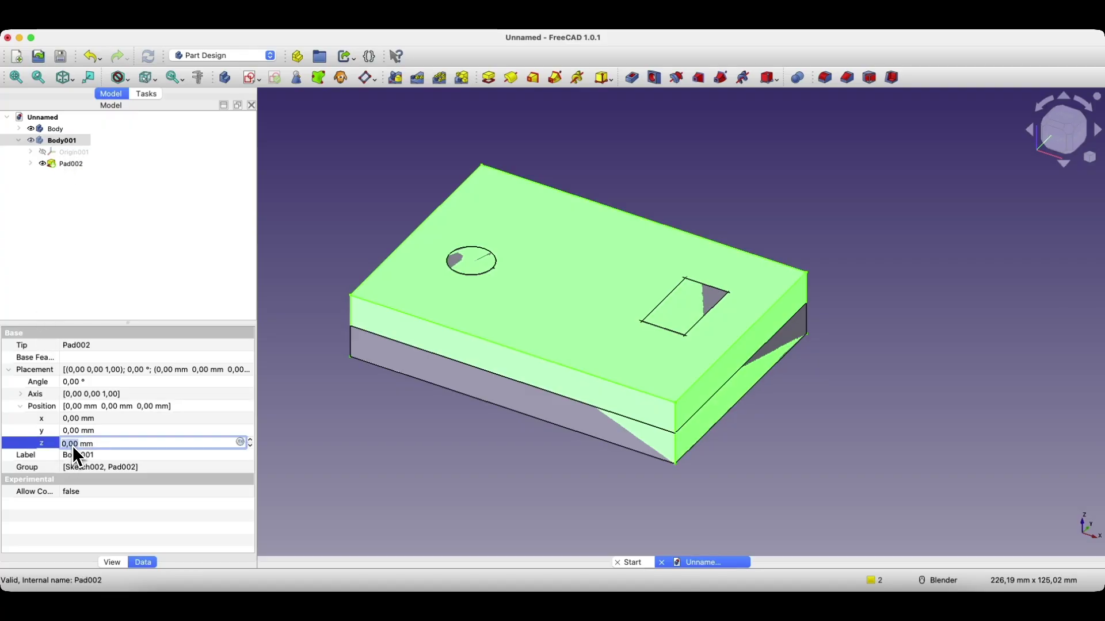
{"action": "scroll", "coordinate": [73, 444], "scroll_direction": "up", "scroll_amount": 14}
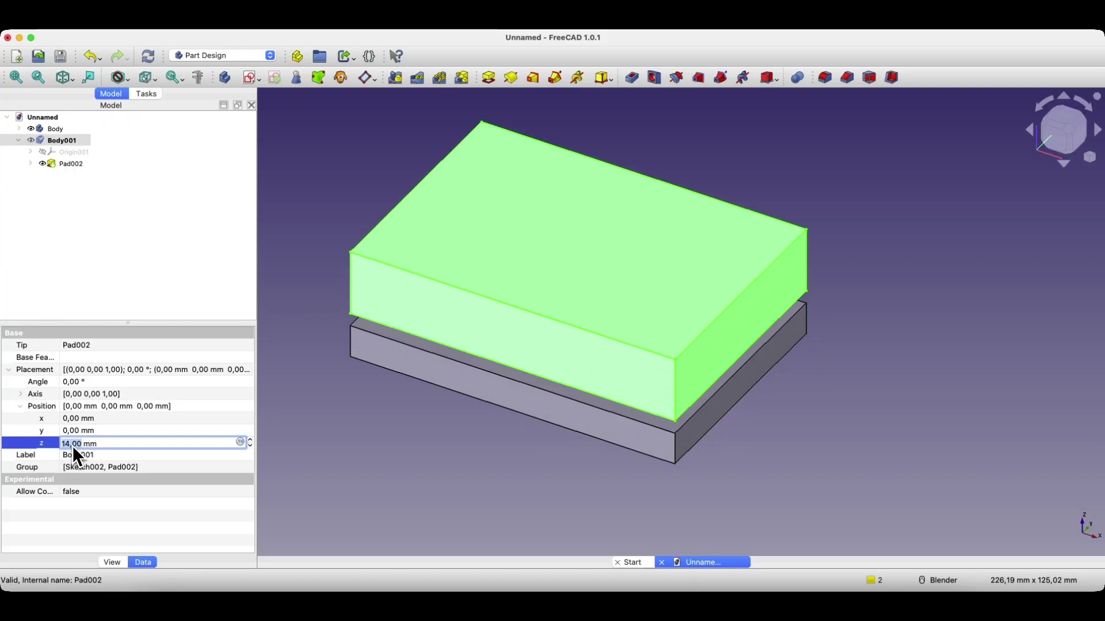
{"action": "left_click", "coordinate": [251, 447]}
{"action": "left_click", "coordinate": [251, 446]}
{"action": "left_click", "coordinate": [250, 446]}
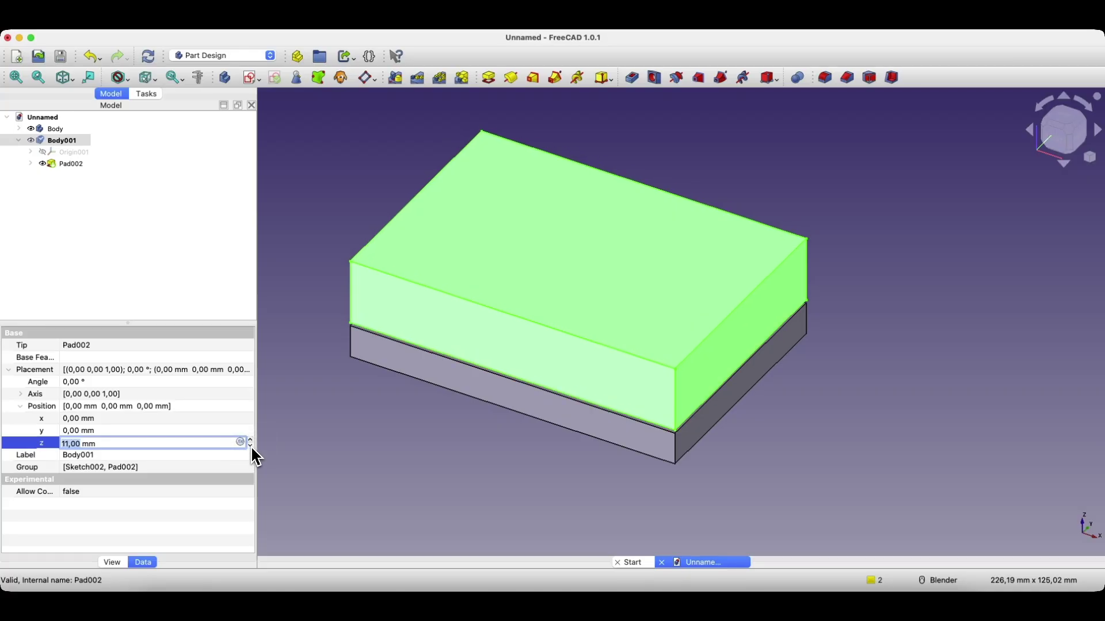
{"action": "left_click", "coordinate": [251, 446]}
{"action": "left_click", "coordinate": [360, 163]}
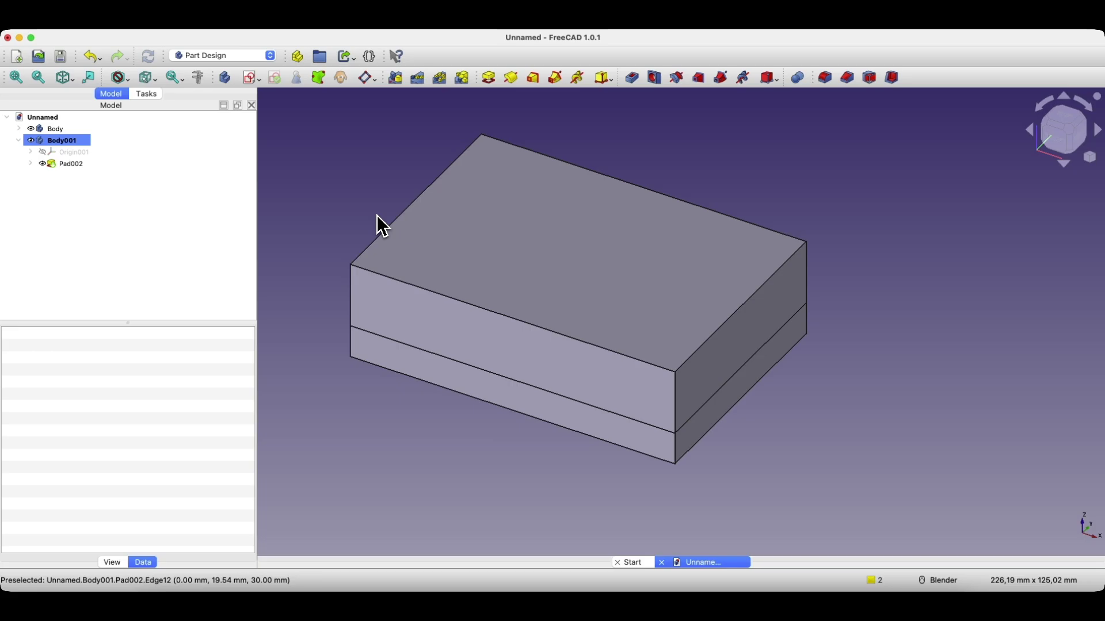
Delete the pad and its rectangle sketch from the second body.
{"action": "left_click", "coordinate": [76, 163]}
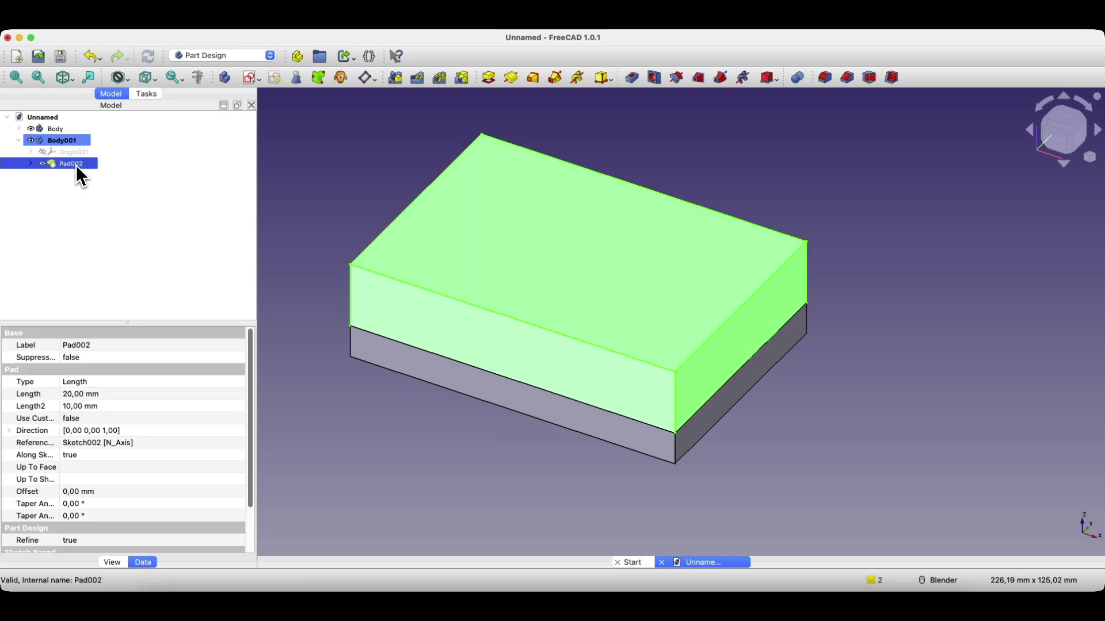
{"action": "key", "text": "BackSpace"}
{"action": "left_click", "coordinate": [76, 165]}
{"action": "key", "text": "BackSpace"}
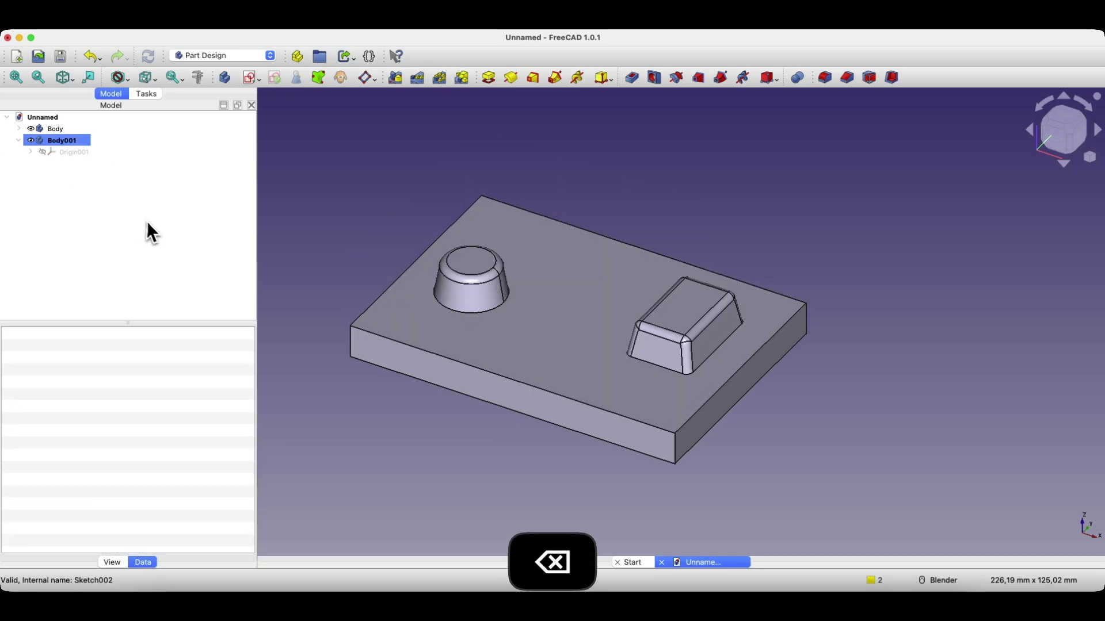
Create a sketch for the second body on the base plate's upper face, making an independent copy of that face.
{"action": "left_click", "coordinate": [557, 277]}
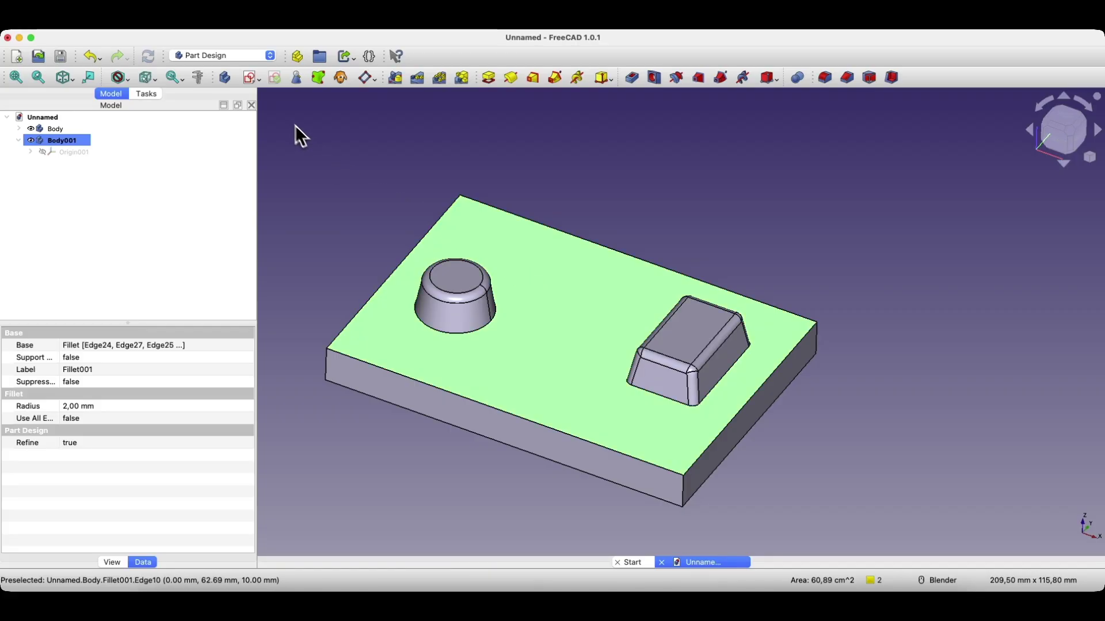
{"action": "left_click", "coordinate": [252, 78]}
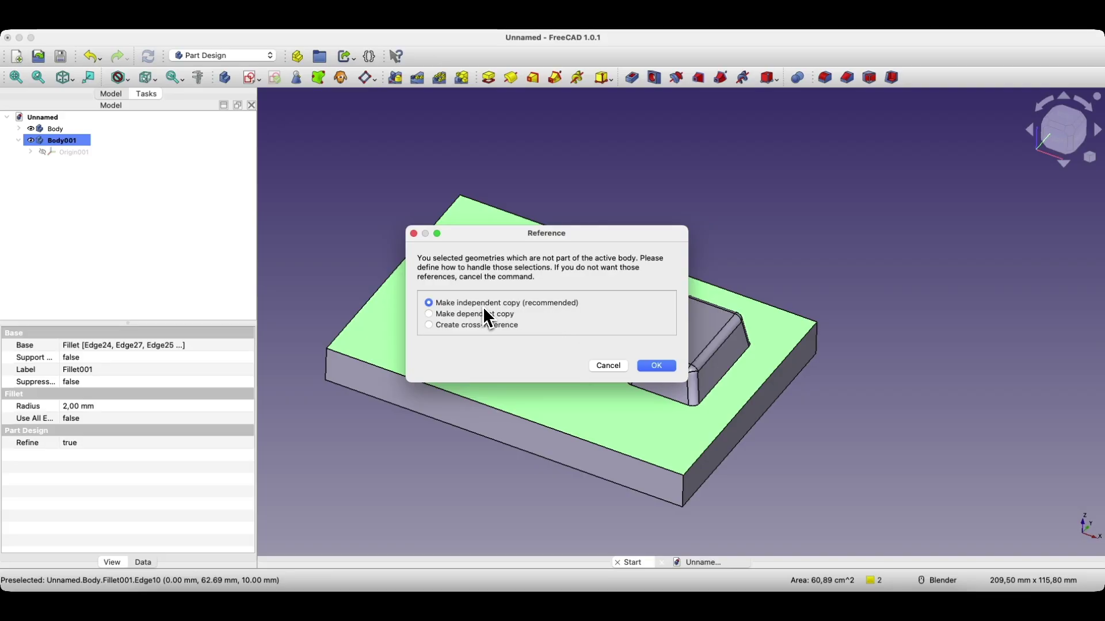
{"action": "left_click", "coordinate": [656, 366]}
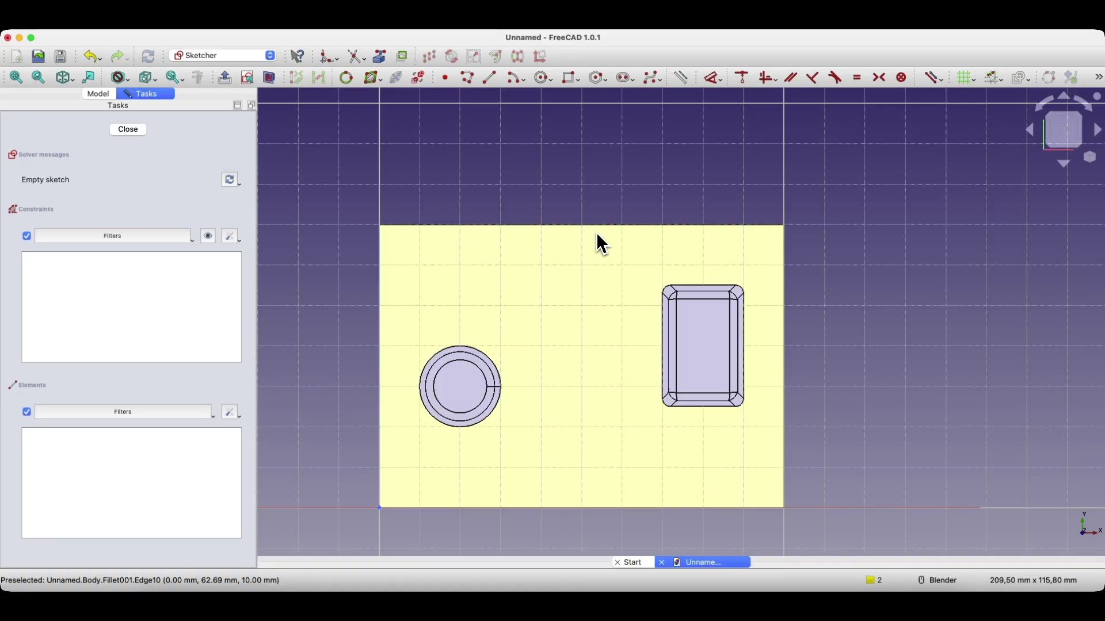
Try to link the base plate's edge as external geometry, and hide the base plate body to expose the copied face.
{"action": "left_click", "coordinate": [382, 60]}
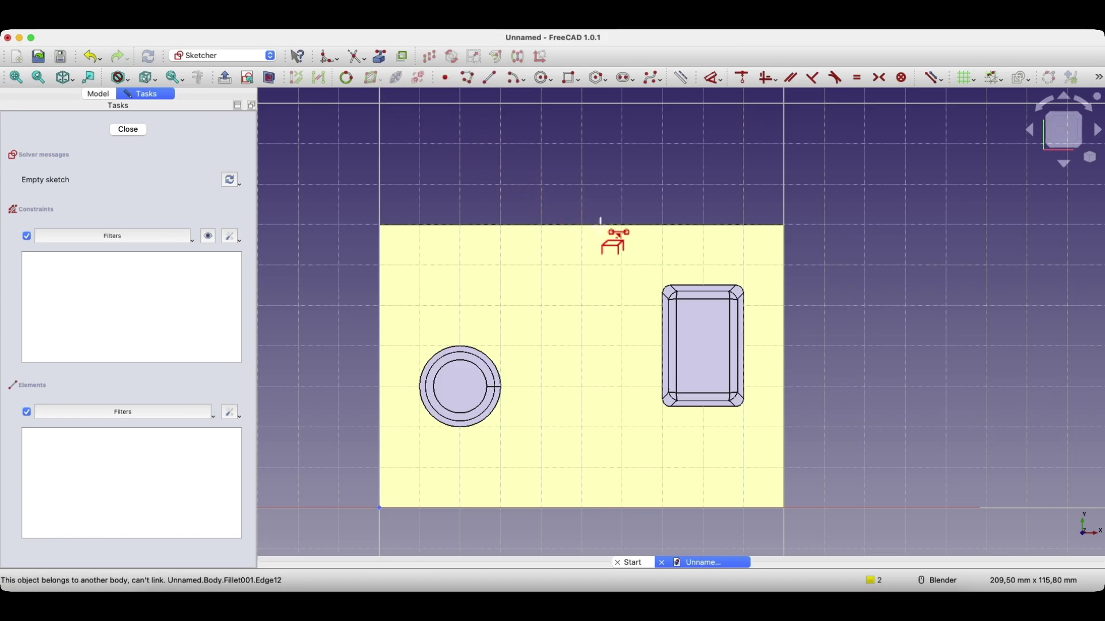
{"action": "key", "text": "Escape"}
{"action": "left_click", "coordinate": [98, 94]}
{"action": "left_click", "coordinate": [62, 140]}
{"action": "key", "text": "space"}
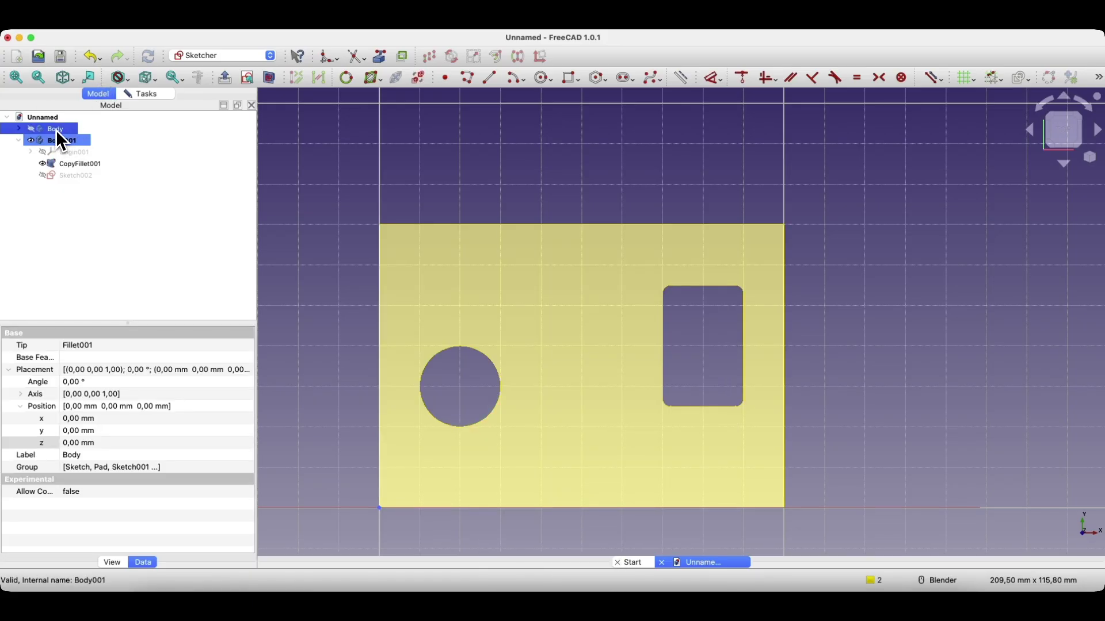
{"action": "left_click", "coordinate": [146, 95]}
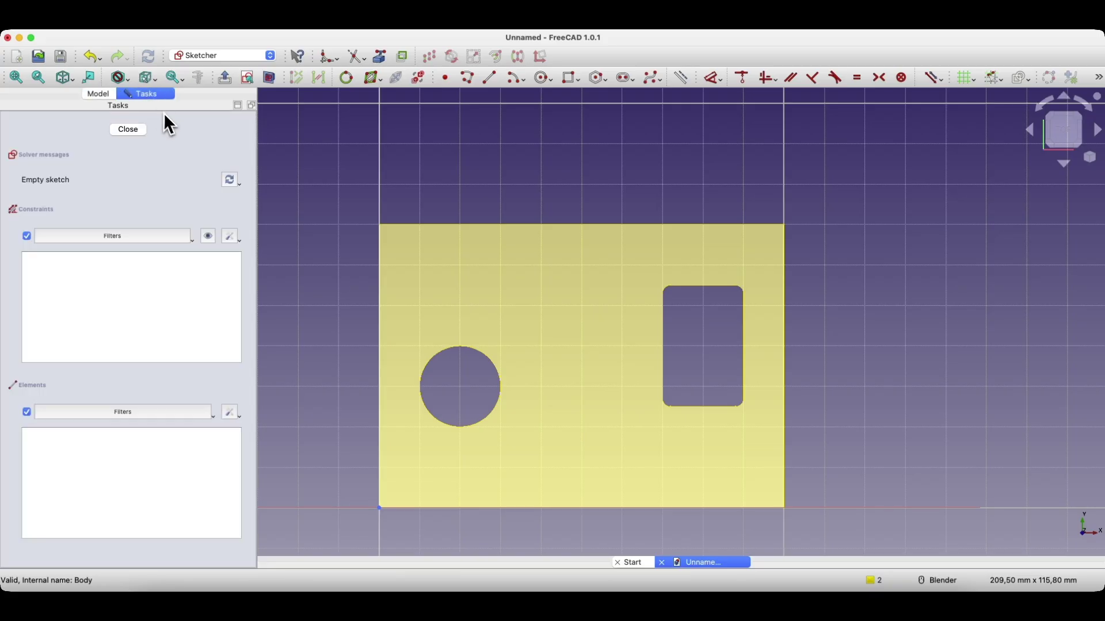
Link the copied face's long edge opposite the origin as external geometry and leave the tool.
{"action": "left_click", "coordinate": [382, 59]}
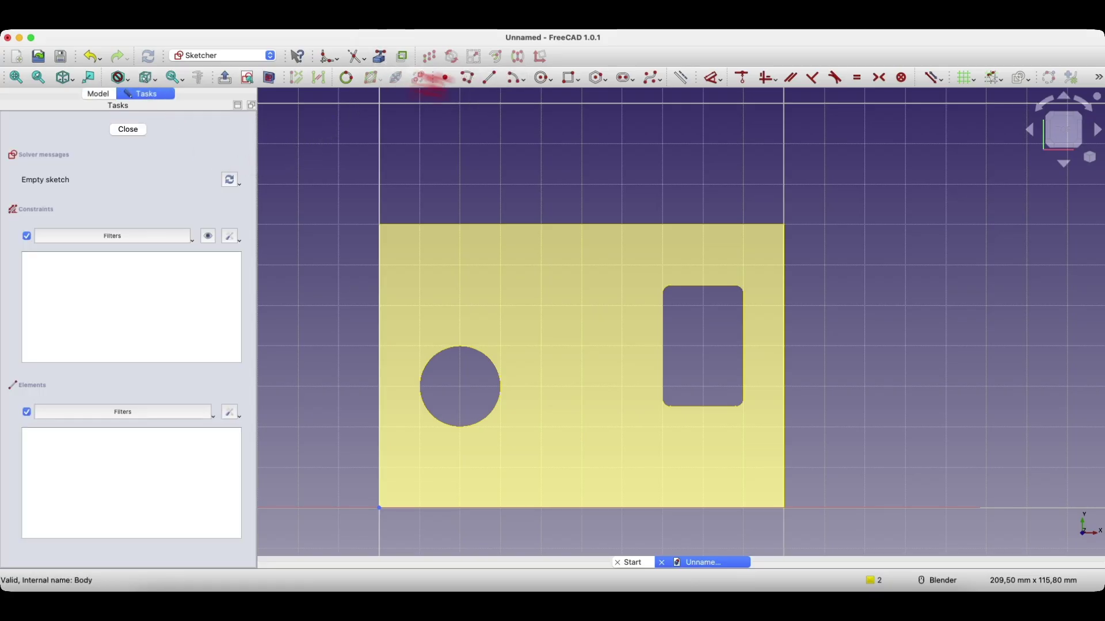
{"action": "left_click", "coordinate": [652, 225]}
{"action": "right_click", "coordinate": [493, 271]}
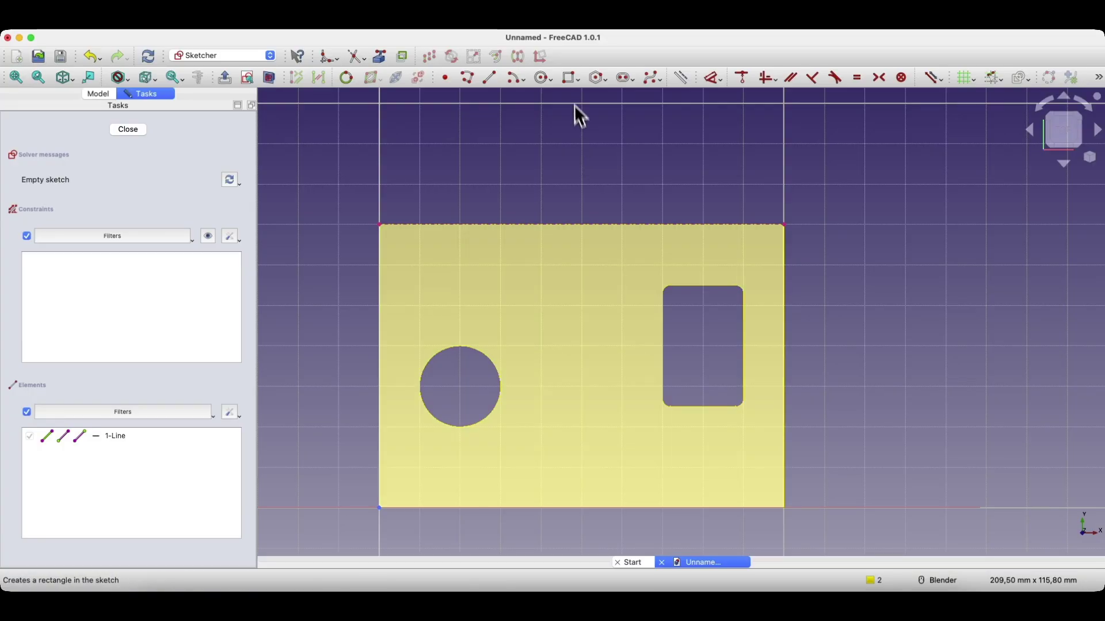
Sketch a rectangle from the origin to the far end point of the external edge and close the sketch.
{"action": "left_click", "coordinate": [570, 78]}
{"action": "left_click", "coordinate": [379, 507]}
{"action": "left_click", "coordinate": [785, 225]}
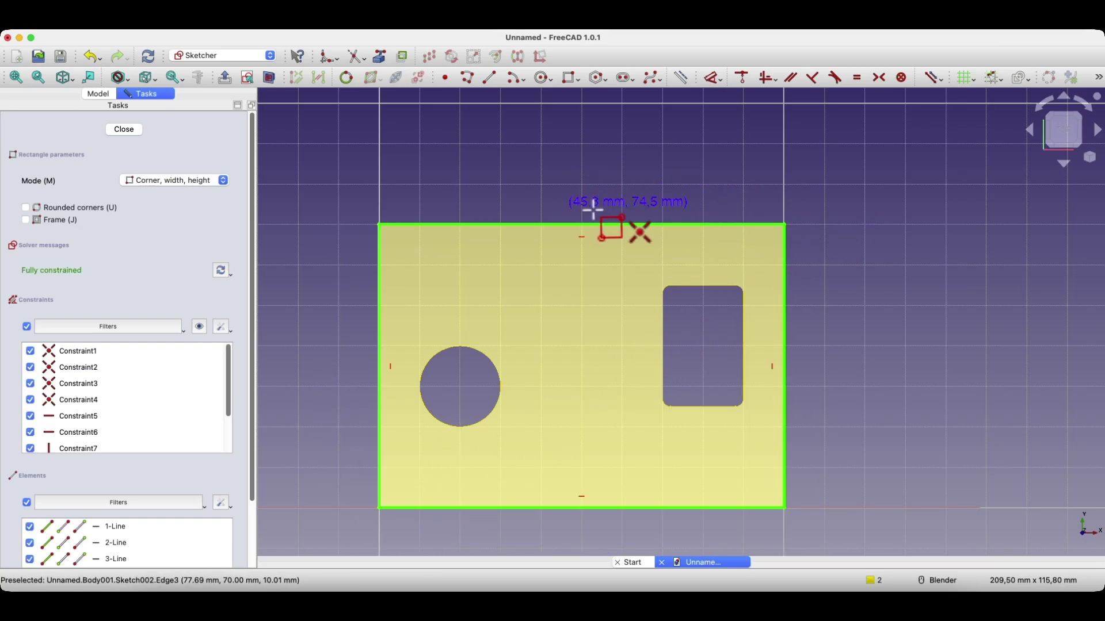
{"action": "left_click", "coordinate": [122, 131]}
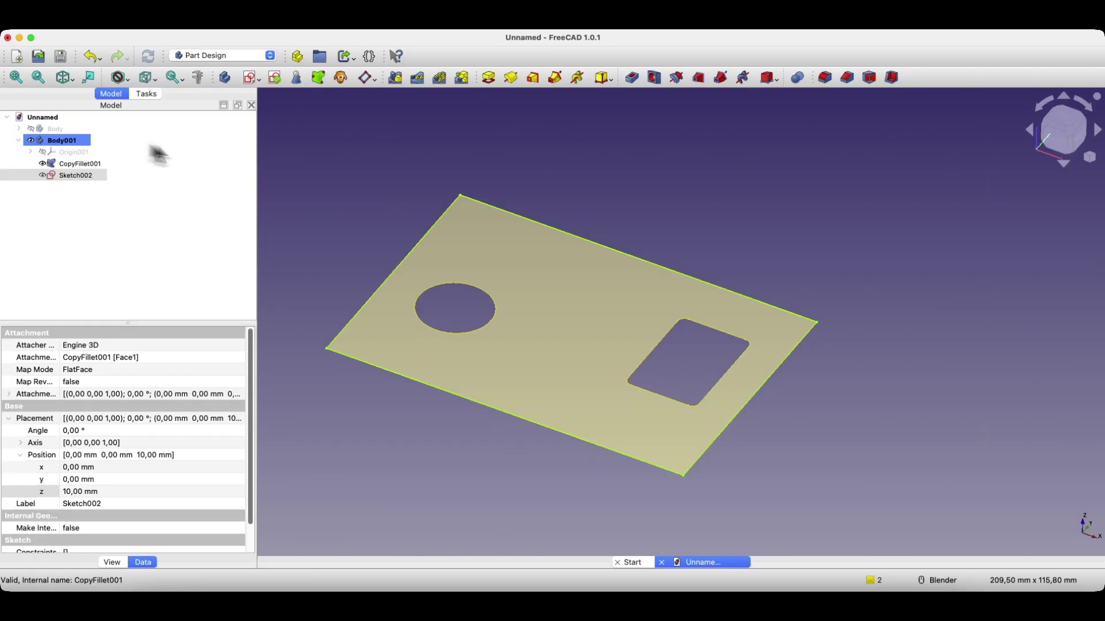
Pad the second body's rectangle sketch to a length of 20 mm.
{"action": "left_click", "coordinate": [493, 82]}
{"action": "type", "text": "20"}
{"action": "key", "text": "Return"}
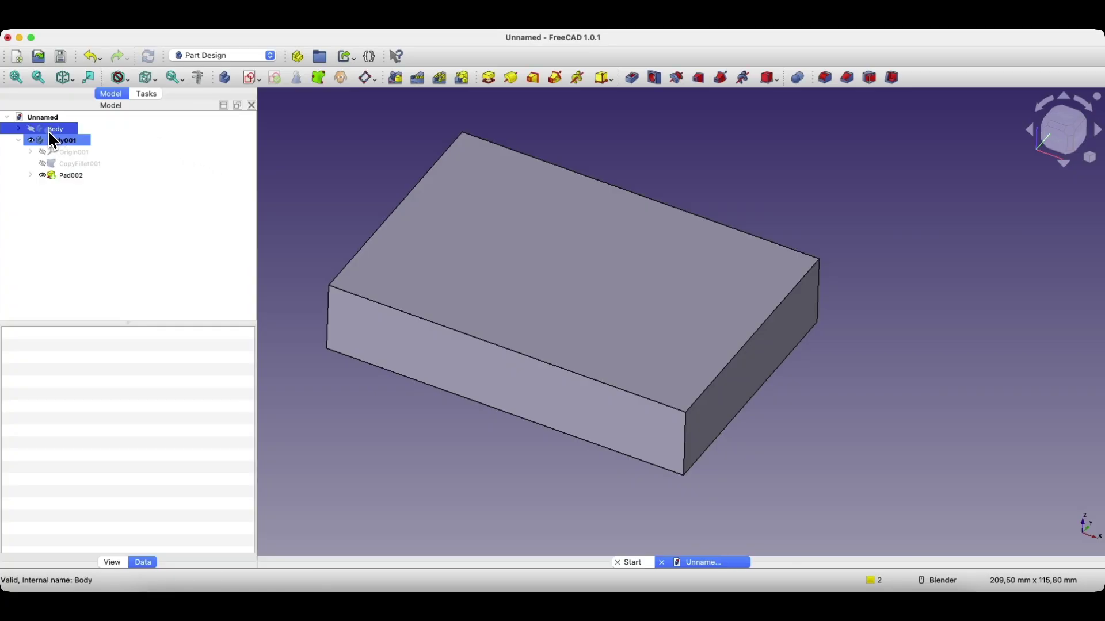
Show the base plate body again and toggle each body's visibility to inspect the two parts separately and together.
{"action": "key", "text": "space"}
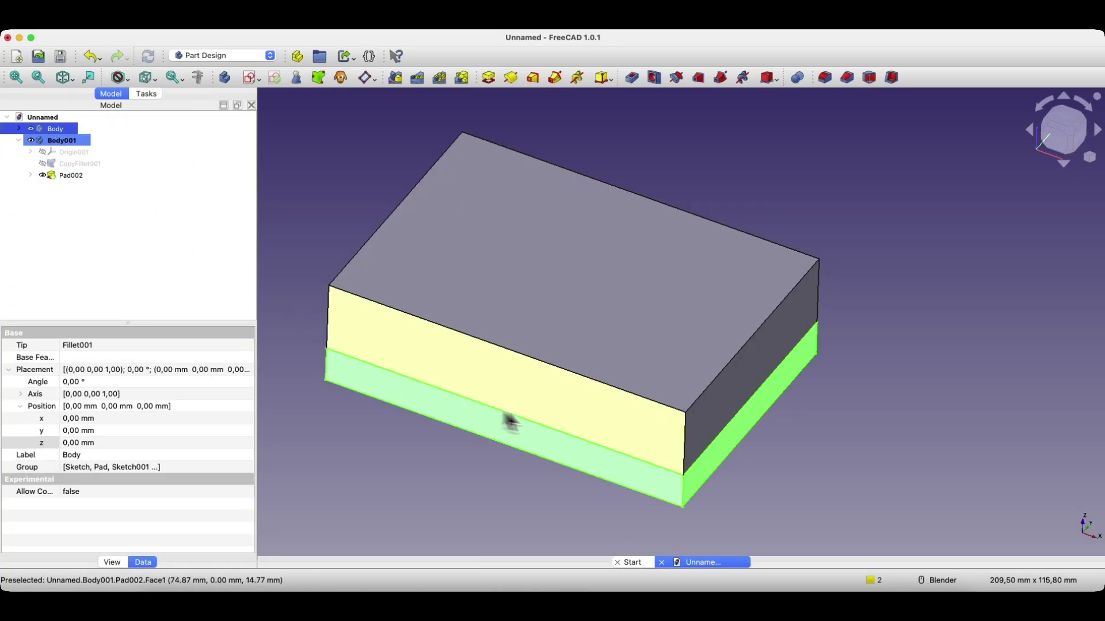
{"action": "left_click", "coordinate": [49, 142]}
{"action": "key", "text": "space"}
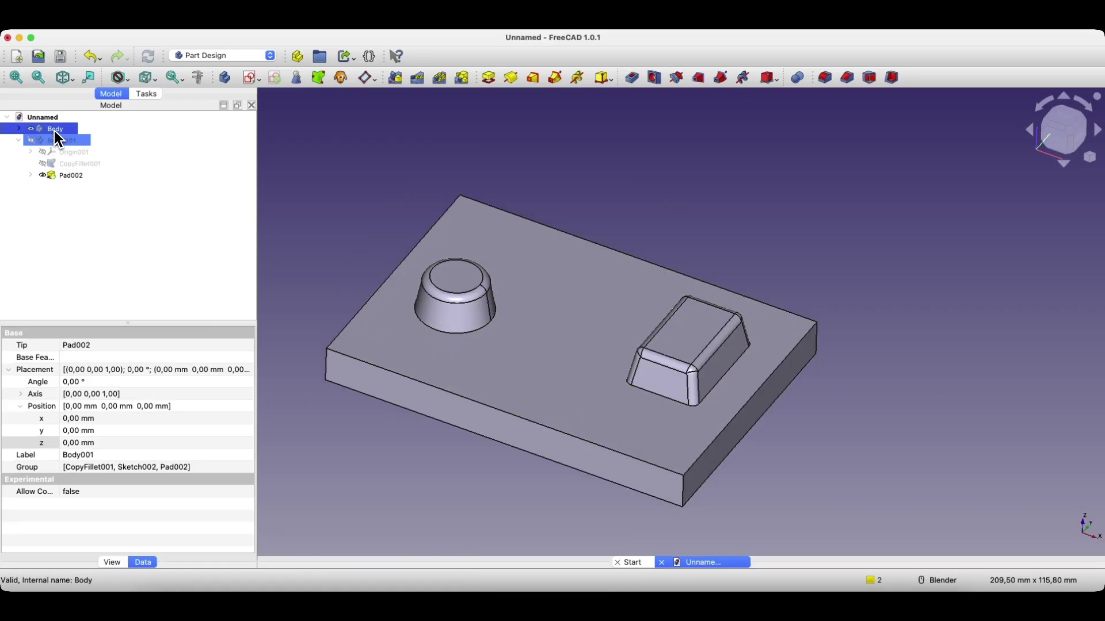
{"action": "left_click", "coordinate": [55, 130]}
{"action": "key", "text": "space"}
{"action": "key", "text": "space"}
{"action": "left_click", "coordinate": [64, 142]}
{"action": "key", "text": "space"}
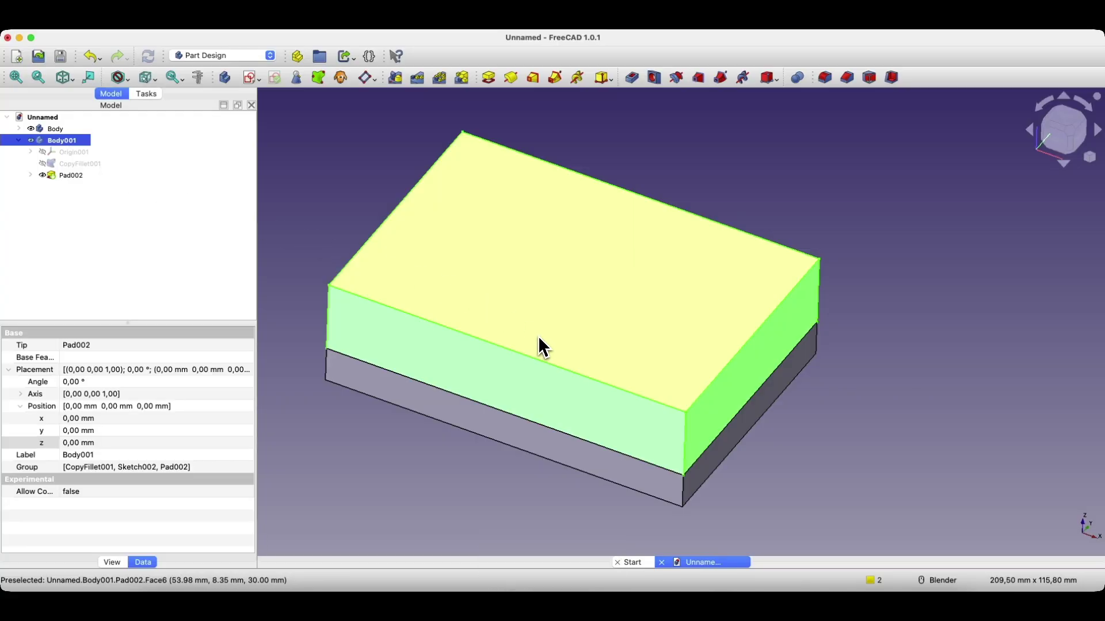
Open the rectangle sketch of the base plate's first pad for editing.
{"action": "left_click", "coordinate": [19, 130]}
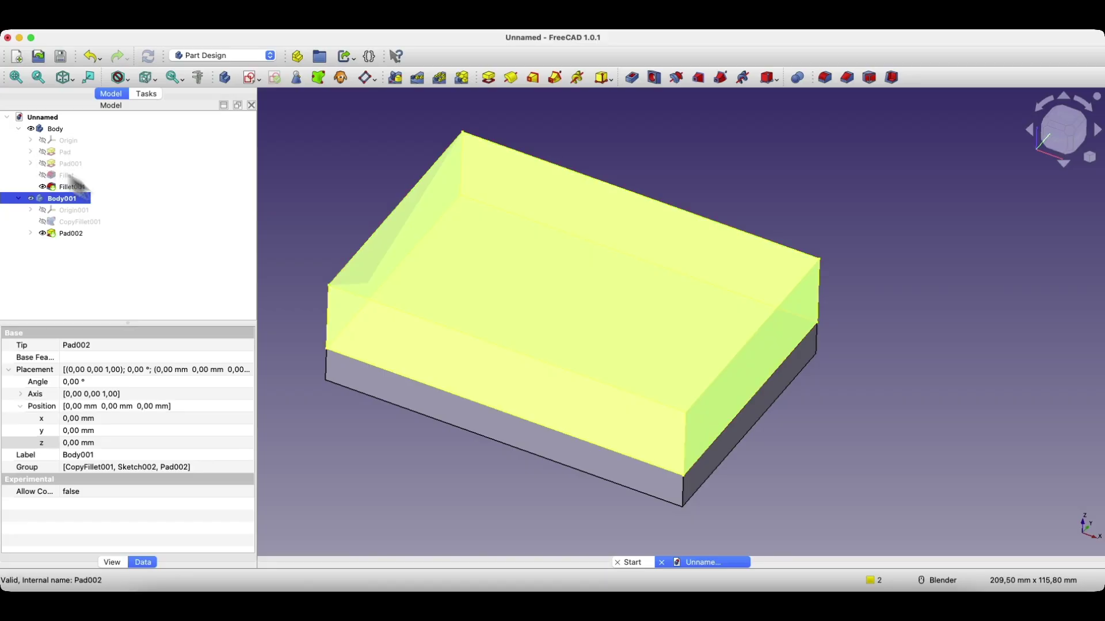
{"action": "left_click", "coordinate": [31, 152]}
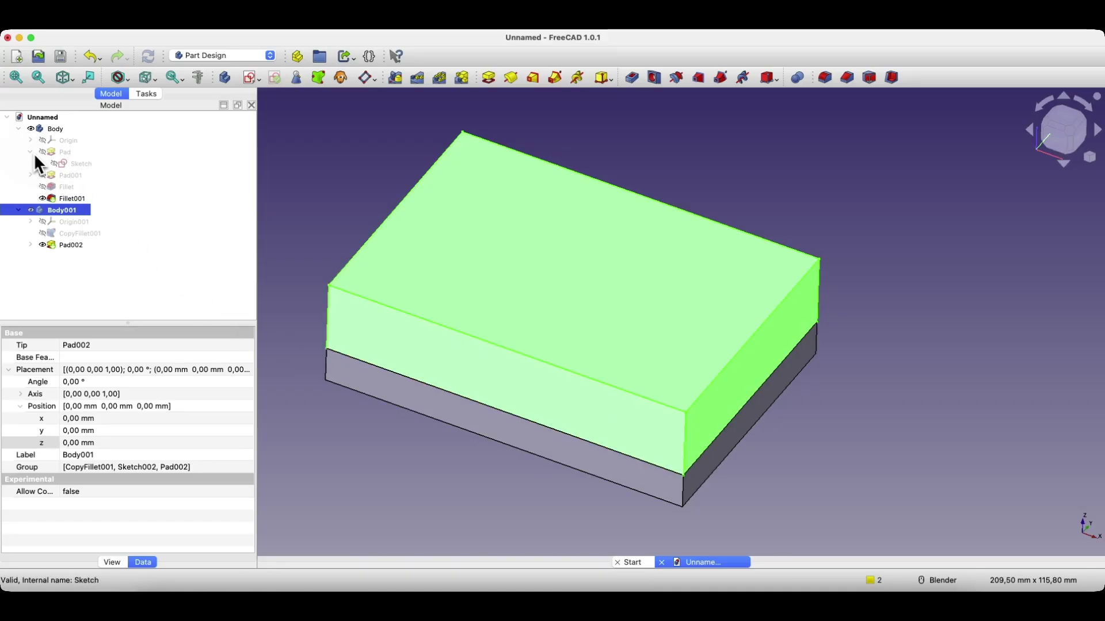
{"action": "double_click", "coordinate": [77, 165]}
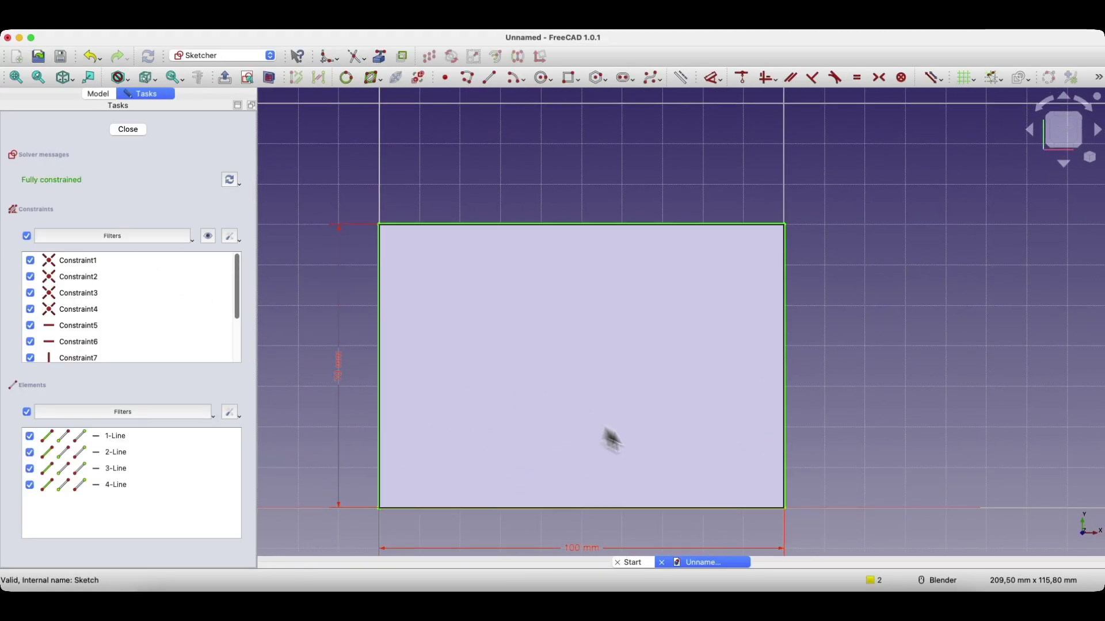
Set the base rectangle's horizontal dimension to 1200 mm.
{"action": "double_click", "coordinate": [577, 547]}
{"action": "type", "text": "120"}
{"action": "key", "text": "Return"}
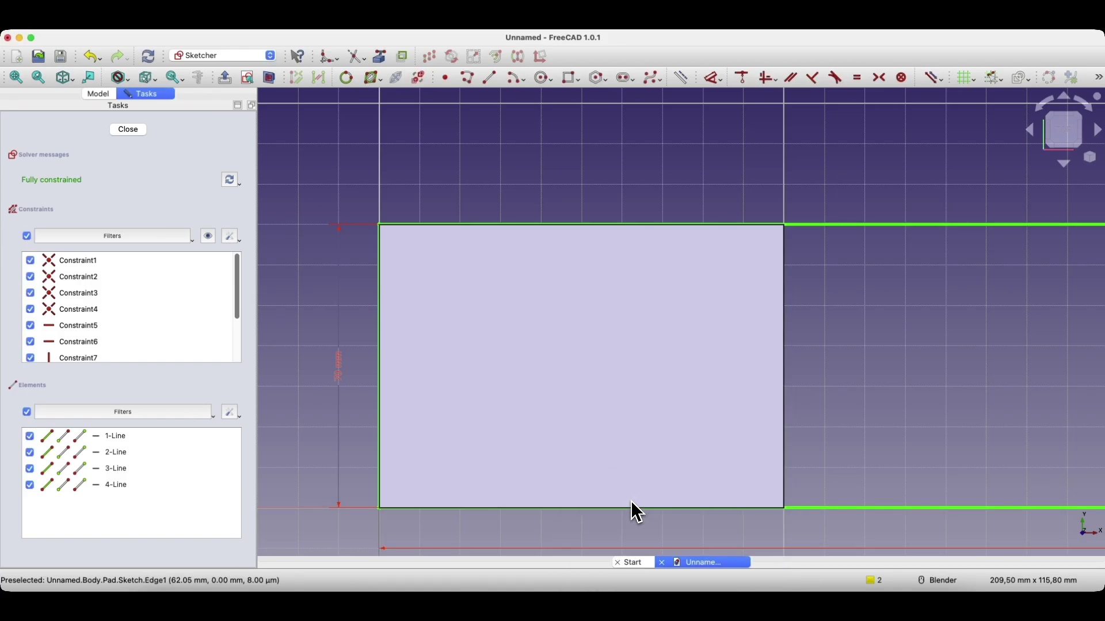
Set the base rectangle's horizontal dimension to 120 mm and close the sketch.
{"action": "scroll", "coordinate": [624, 498], "scroll_direction": "down", "scroll_amount": 5}
{"action": "scroll", "coordinate": [658, 441], "scroll_direction": "up", "scroll_amount": 4}
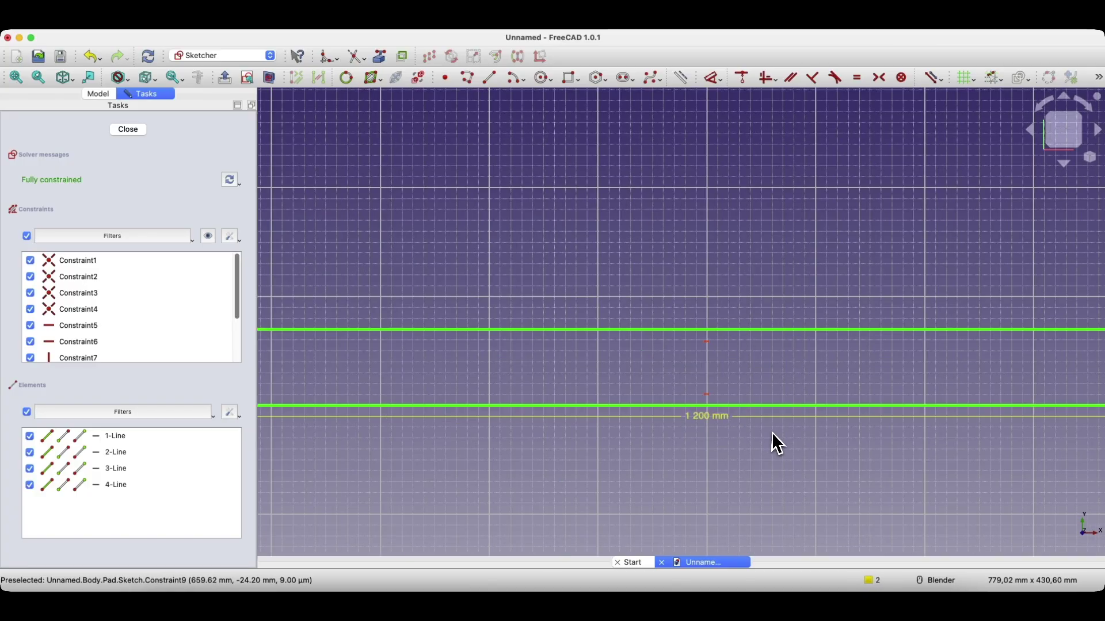
{"action": "double_click", "coordinate": [703, 418]}
{"action": "type", "text": "120"}
{"action": "key", "text": "Return"}
{"action": "scroll", "coordinate": [692, 305], "scroll_direction": "down", "scroll_amount": 5}
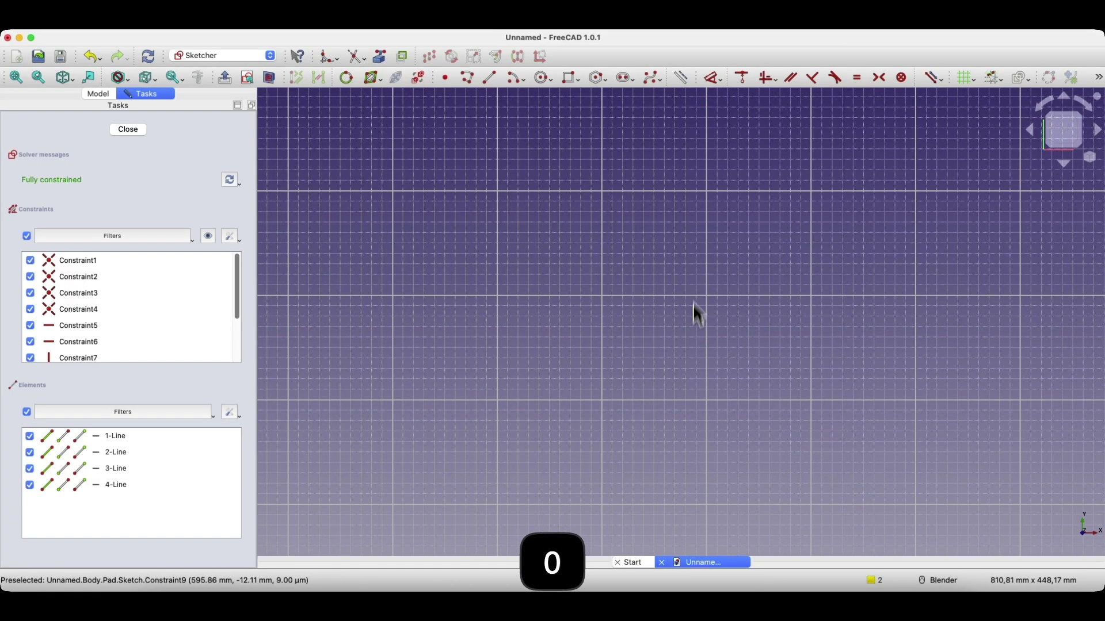
{"action": "scroll", "coordinate": [471, 345], "scroll_direction": "up", "scroll_amount": 3}
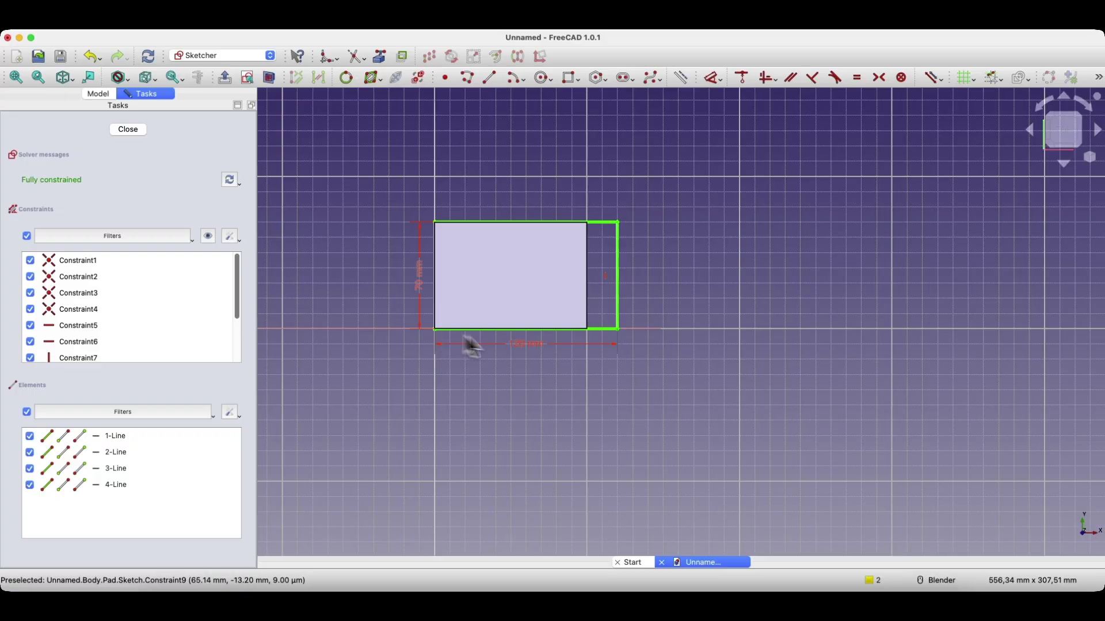
{"action": "left_click", "coordinate": [134, 131]}
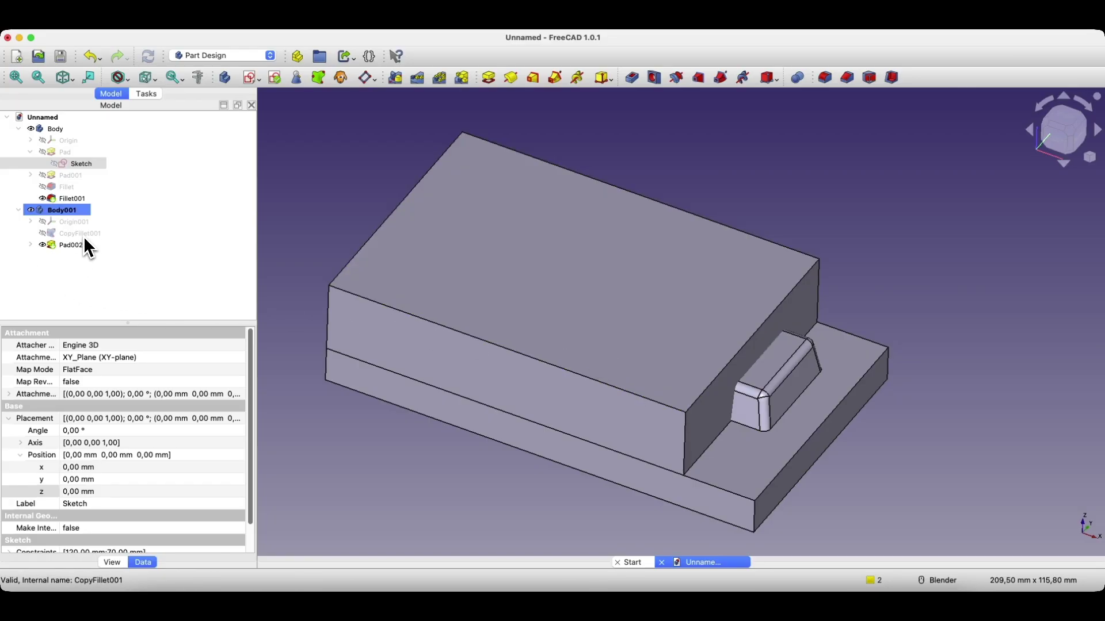
Delete the second body with its copied face and pad, and create a new empty body in its place.
{"action": "left_click", "coordinate": [48, 211]}
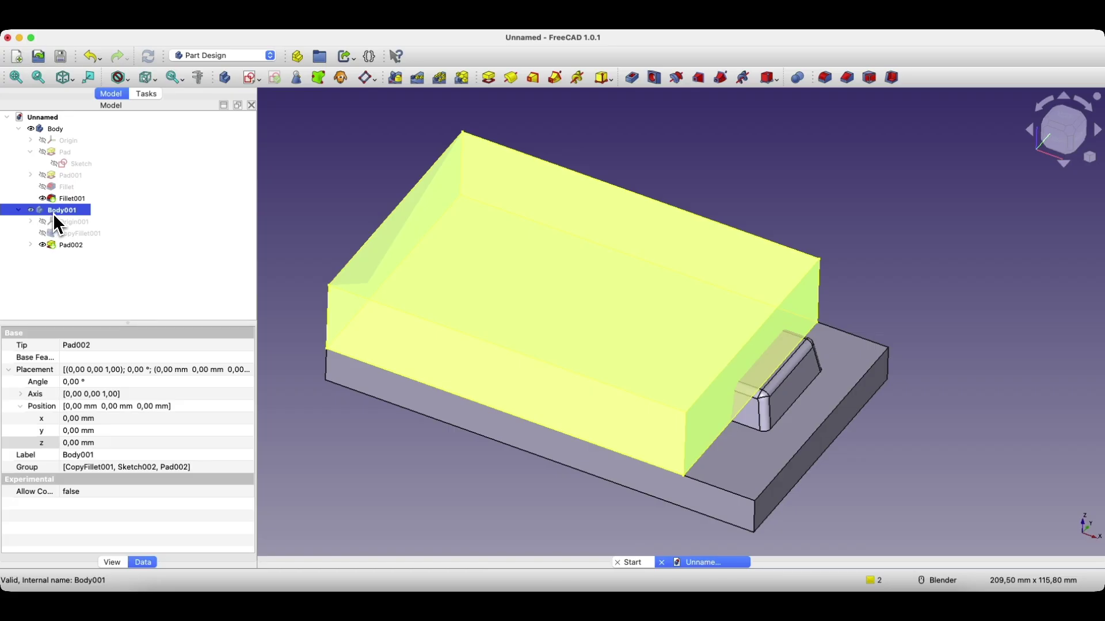
{"action": "key", "text": "BackSpace"}
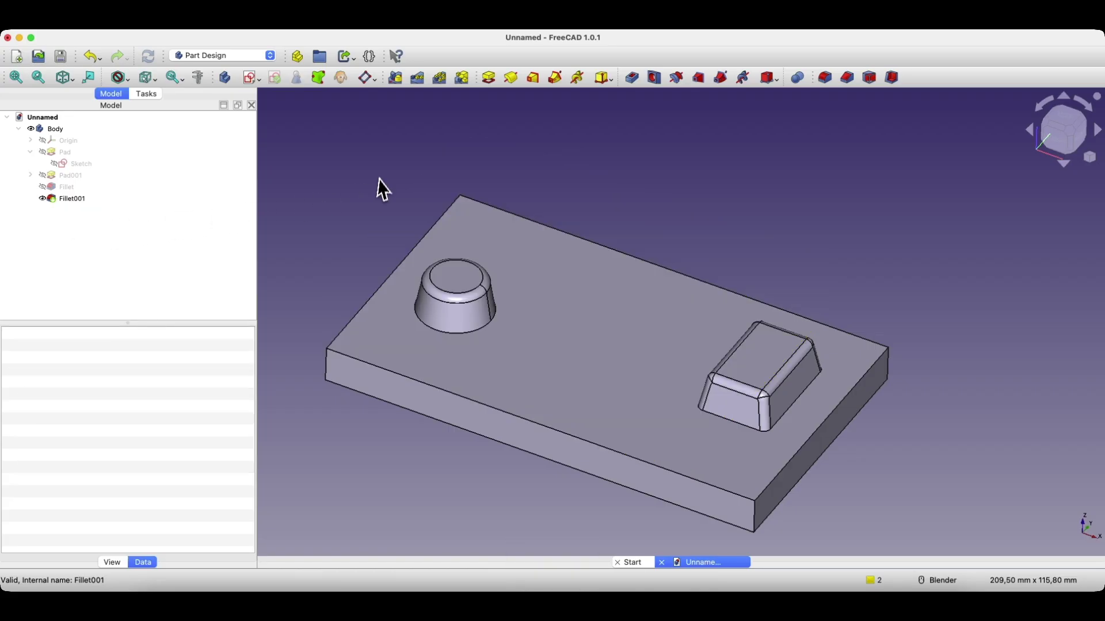
{"action": "left_click", "coordinate": [225, 78]}
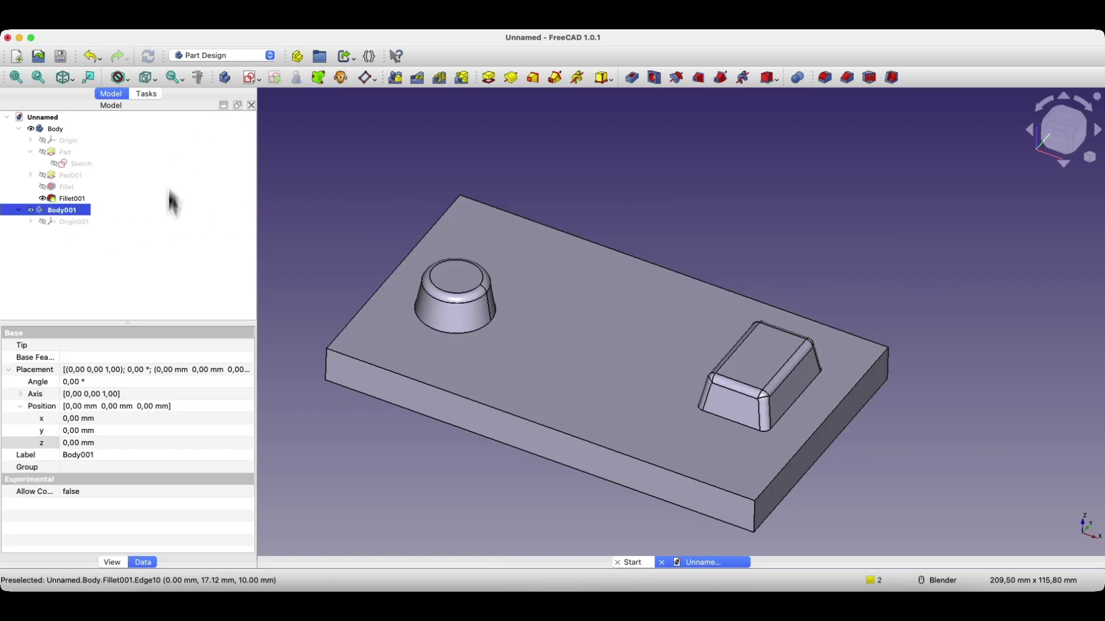
Create a sketch for the new body on the base plate's upper face, making a dependent copy of that face.
{"action": "left_click", "coordinate": [555, 322]}
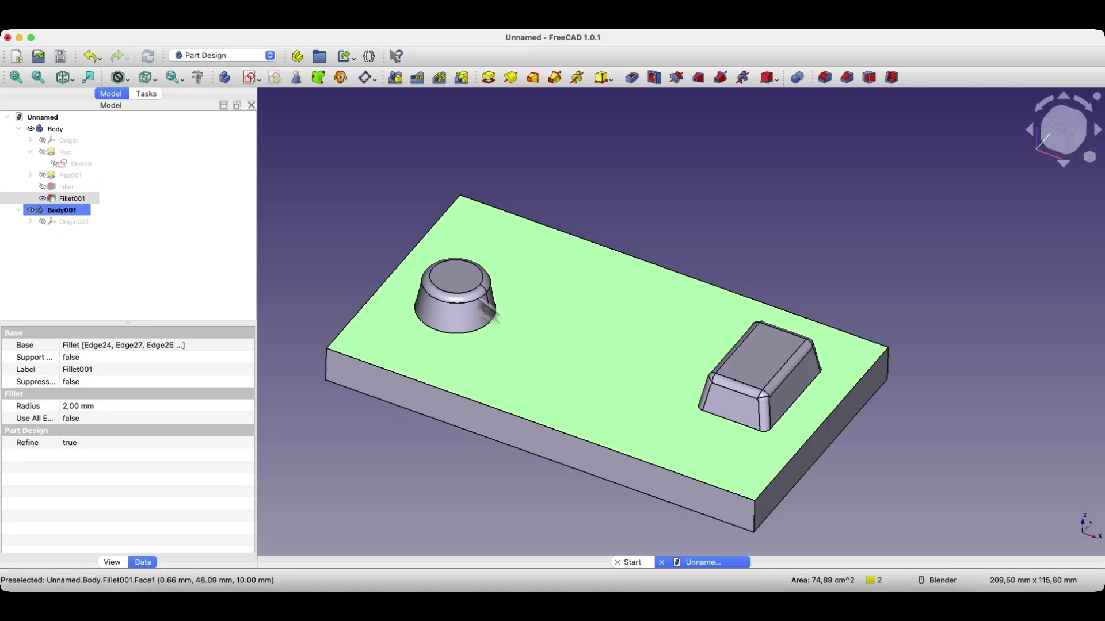
{"action": "left_click", "coordinate": [246, 79]}
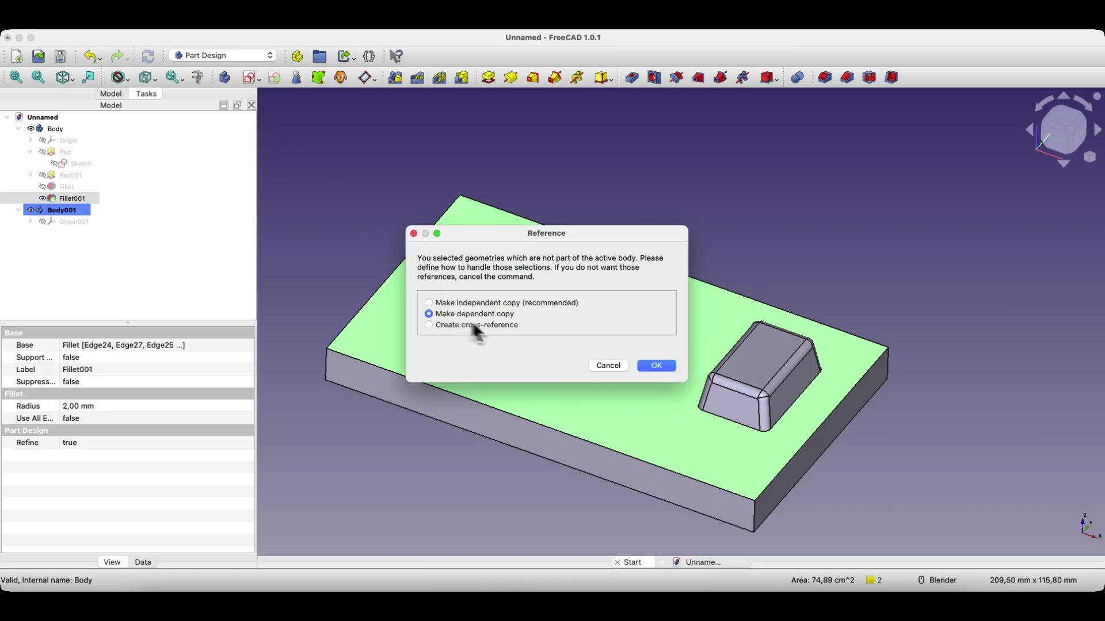
{"action": "left_click", "coordinate": [656, 367]}
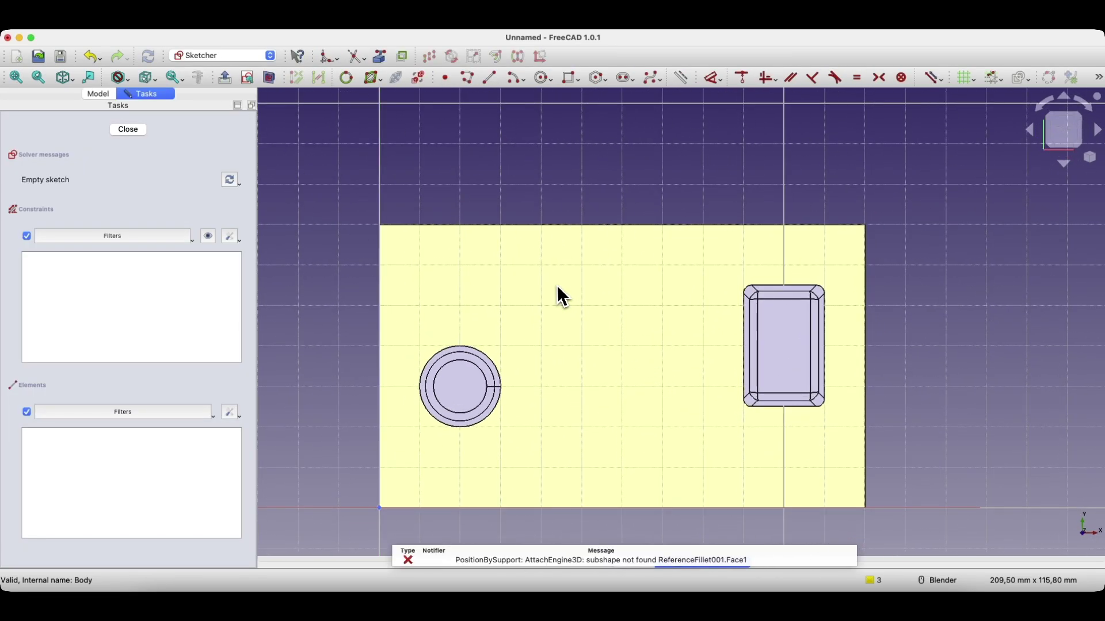
Hide the base plate body and link the referenced face's long edge opposite the origin as external geometry.
{"action": "left_click", "coordinate": [99, 94]}
{"action": "left_click", "coordinate": [60, 130]}
{"action": "key", "text": "space"}
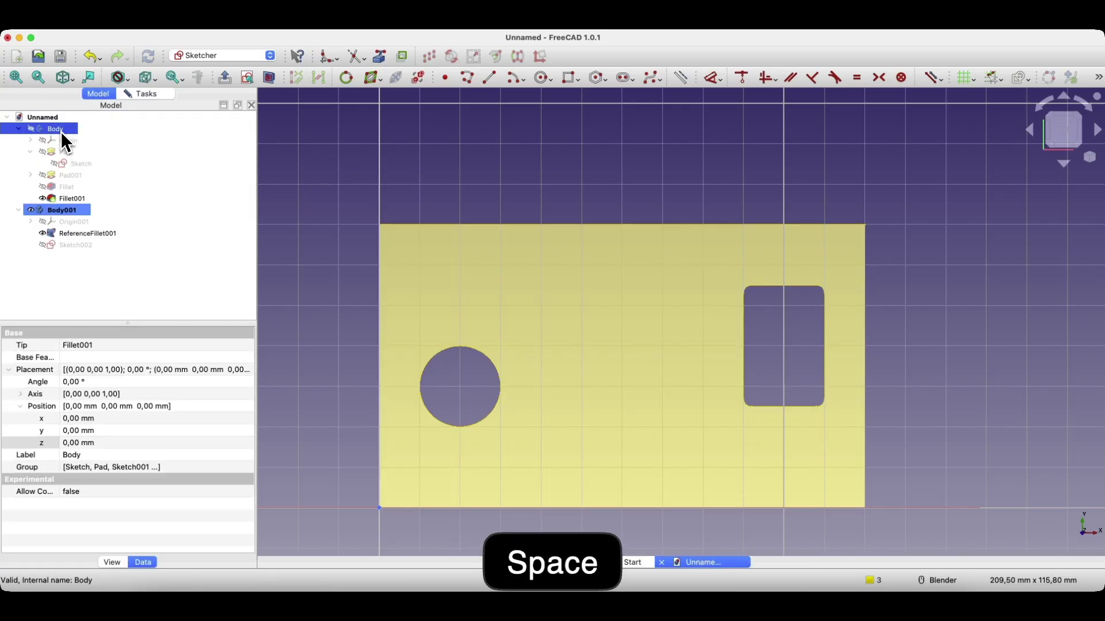
{"action": "left_click", "coordinate": [150, 97]}
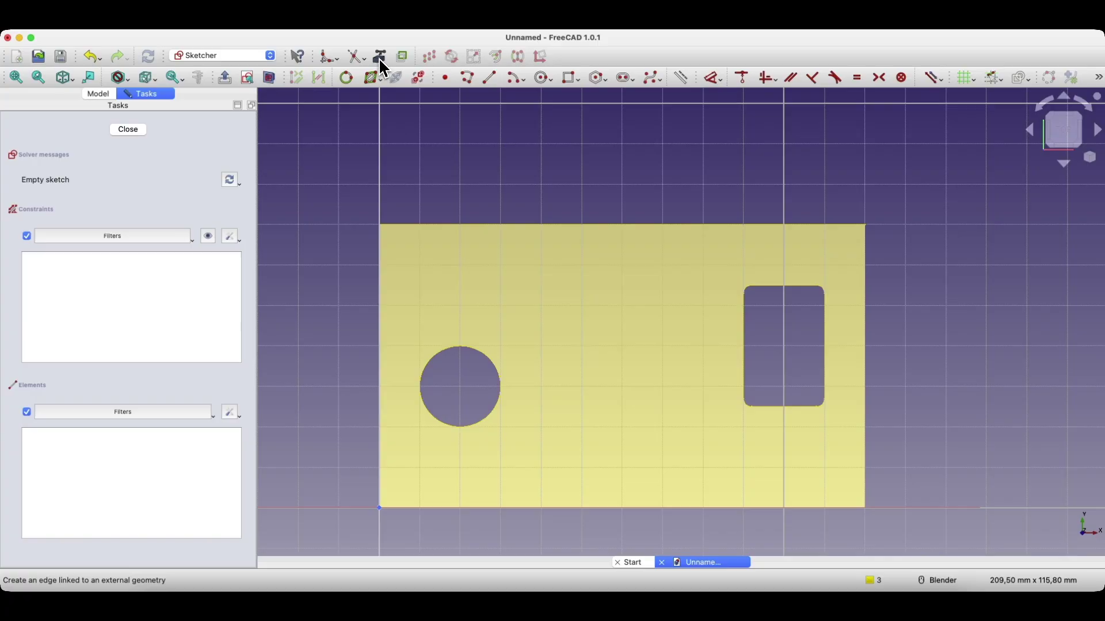
{"action": "left_click", "coordinate": [609, 224]}
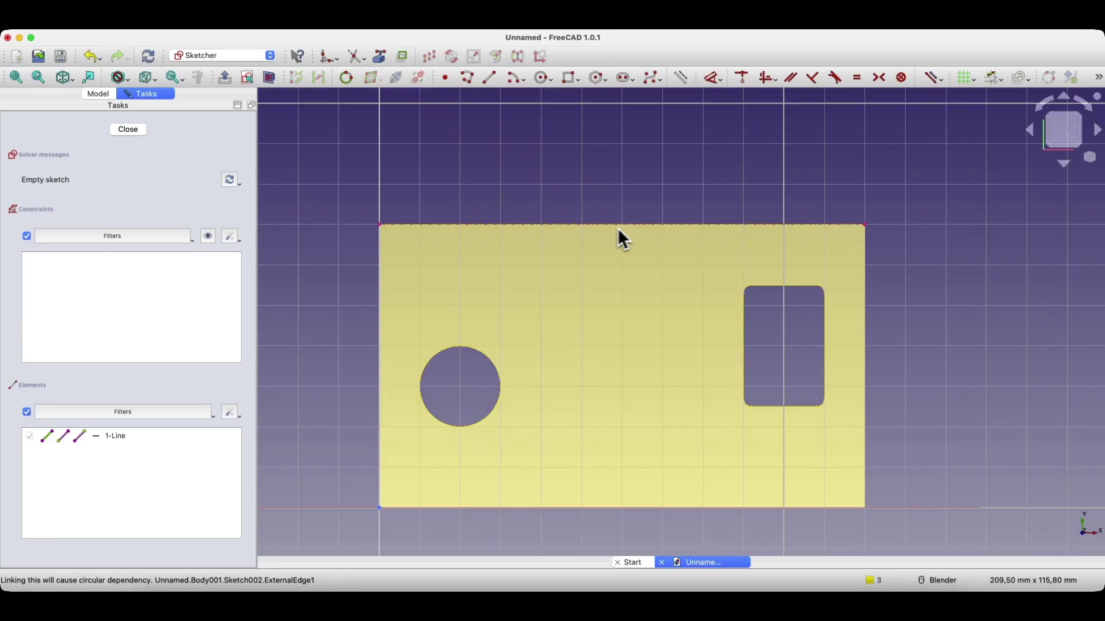
Sketch a rectangle from the origin to the linked edge's far end point so it covers the referenced face, and close the sketch.
{"action": "left_click", "coordinate": [570, 79]}
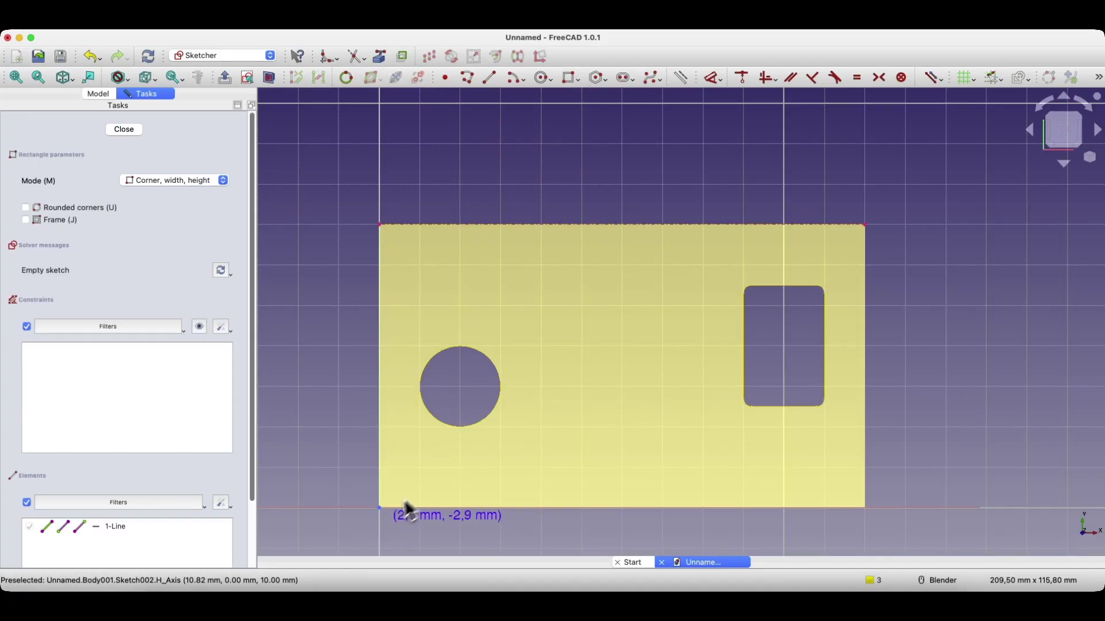
{"action": "left_click", "coordinate": [379, 508]}
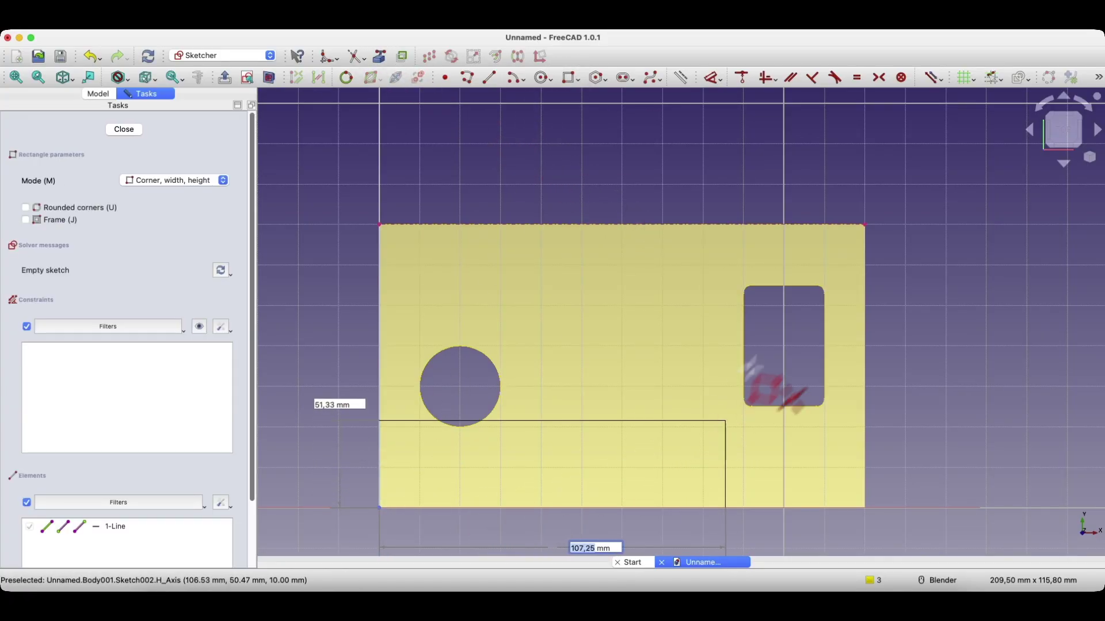
{"action": "left_click", "coordinate": [864, 224]}
{"action": "left_click", "coordinate": [121, 130]}
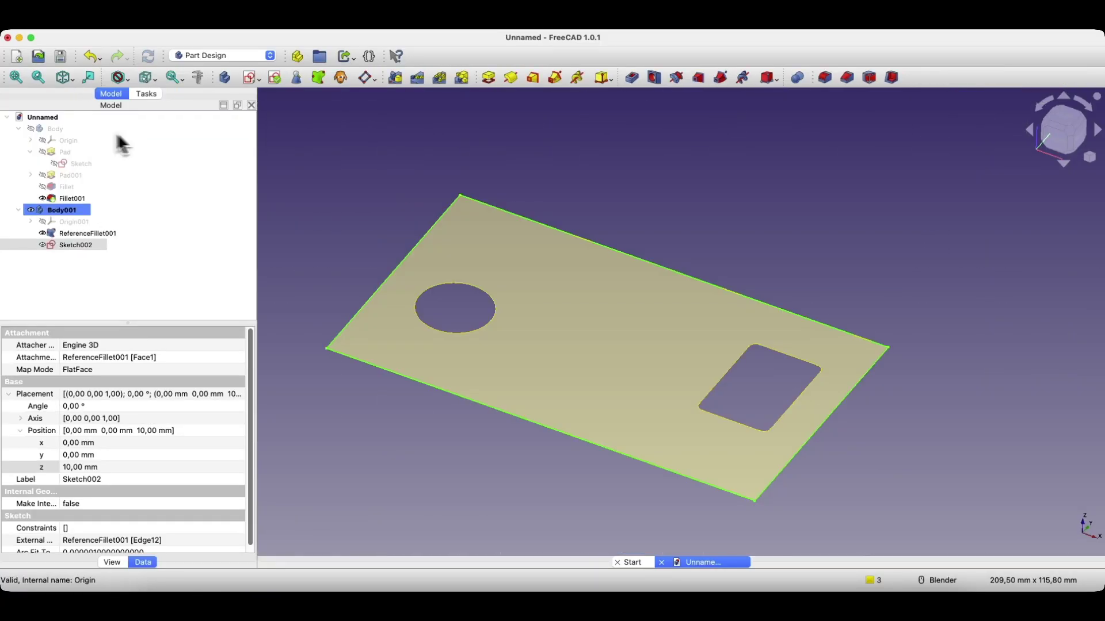
Pad the new rectangle sketch 20 mm and show the base plate body again.
{"action": "left_click", "coordinate": [488, 79]}
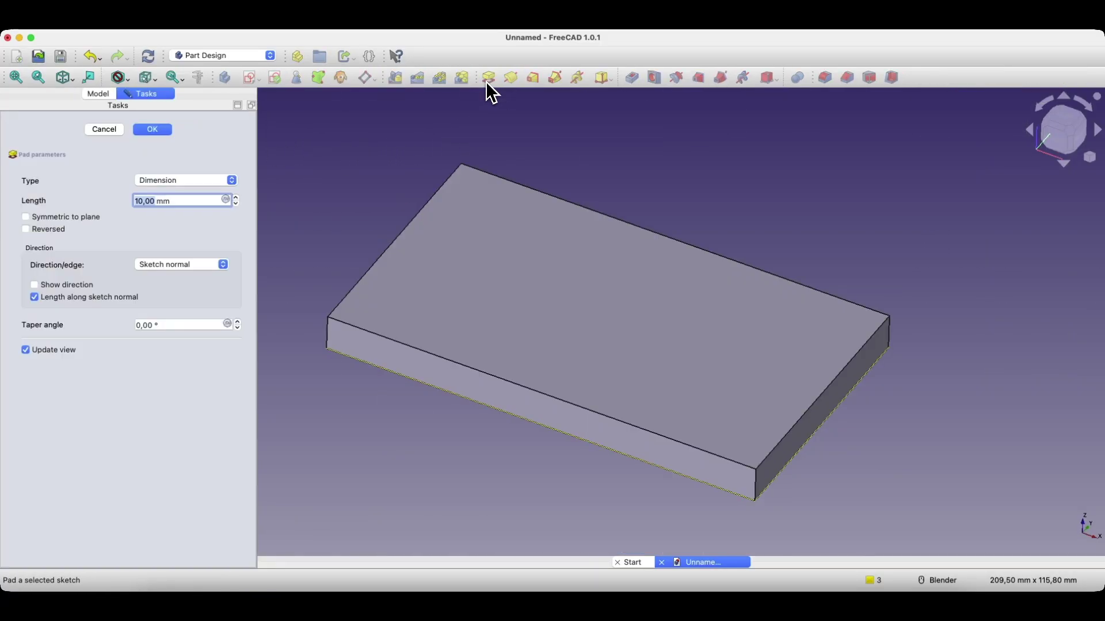
{"action": "type", "text": "20"}
{"action": "key", "text": "Return"}
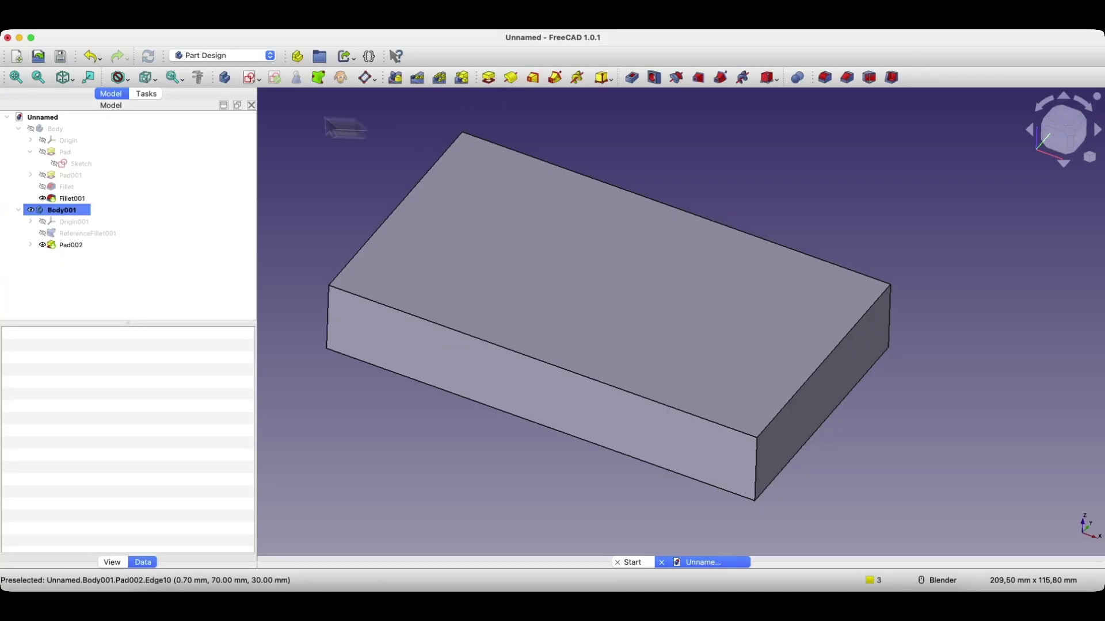
{"action": "left_click", "coordinate": [57, 130]}
{"action": "key", "text": "space"}
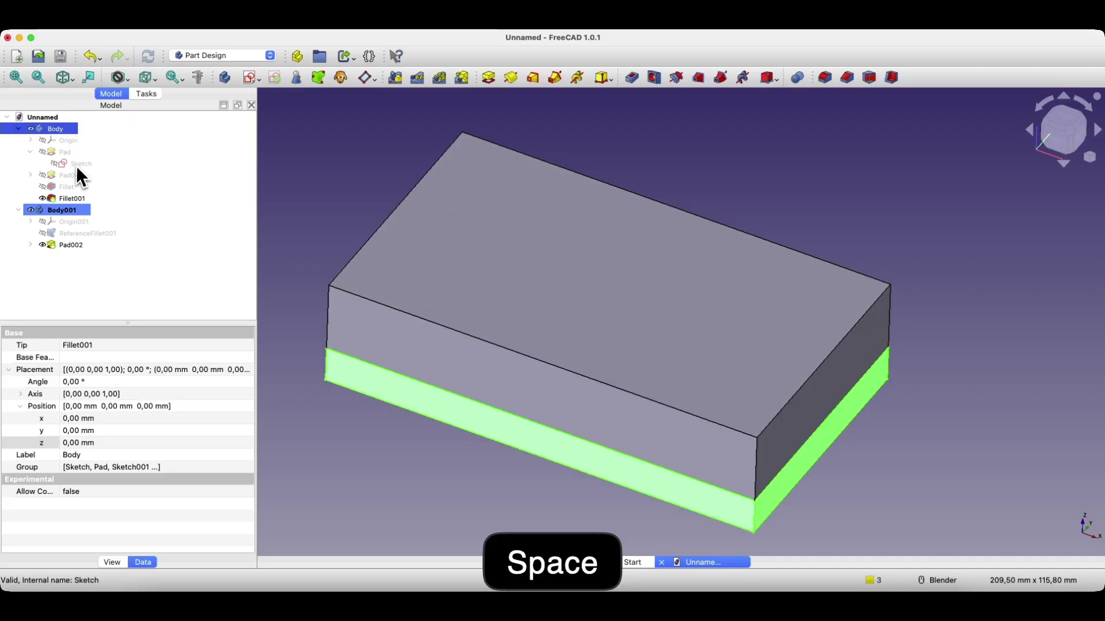
Set the base plate sketch's length to 150 mm and close the sketch.
{"action": "left_click", "coordinate": [77, 165]}
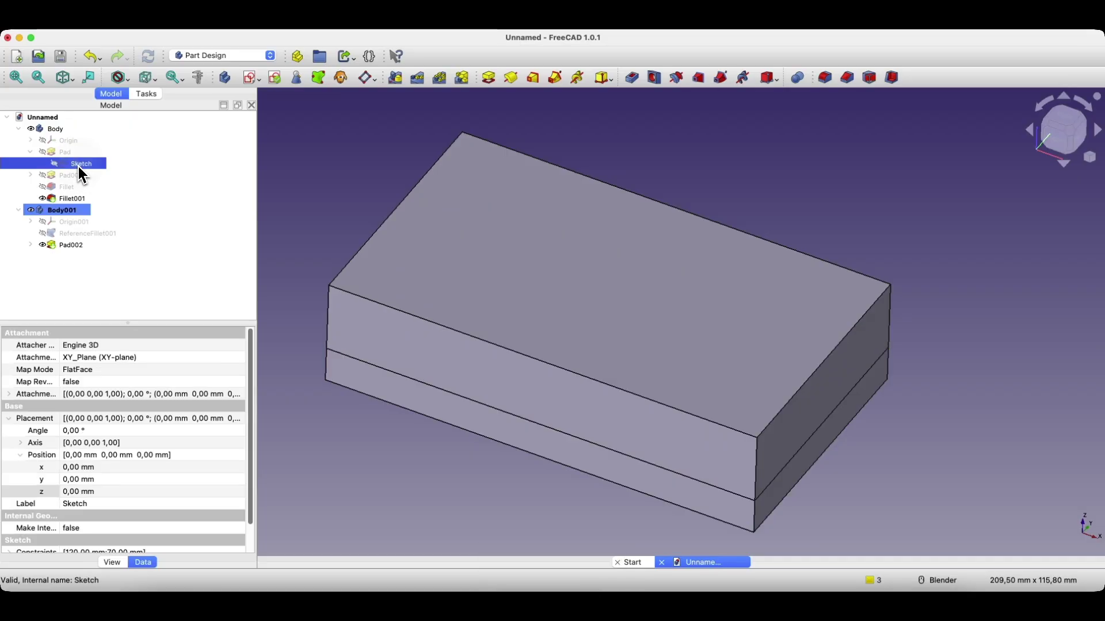
{"action": "double_click", "coordinate": [78, 166]}
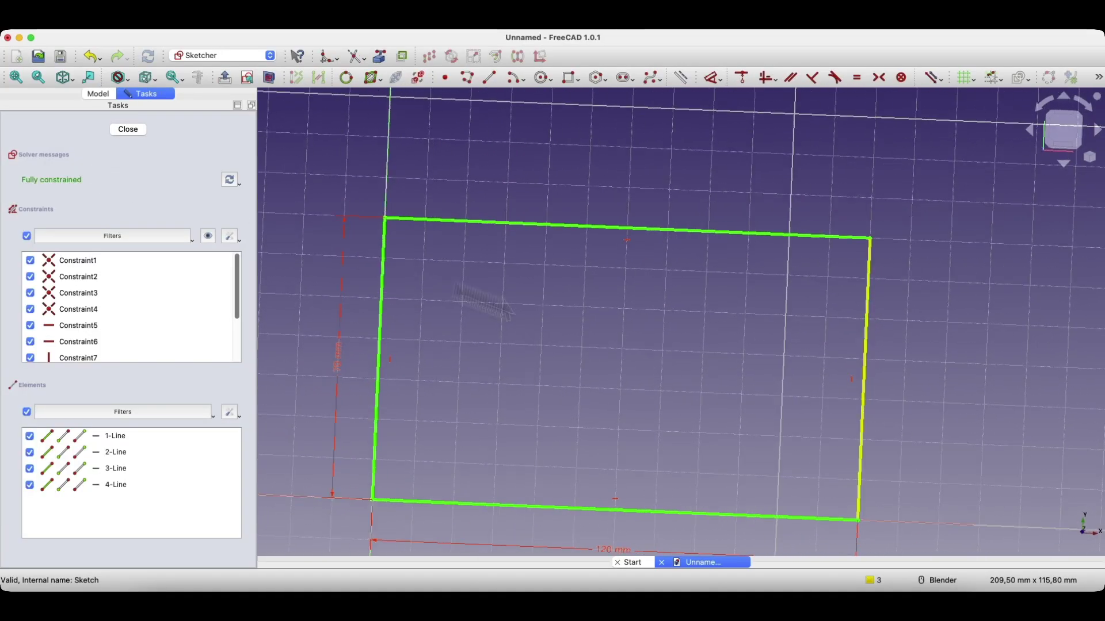
{"action": "double_click", "coordinate": [630, 550]}
{"action": "type", "text": "150"}
{"action": "key", "text": "Return"}
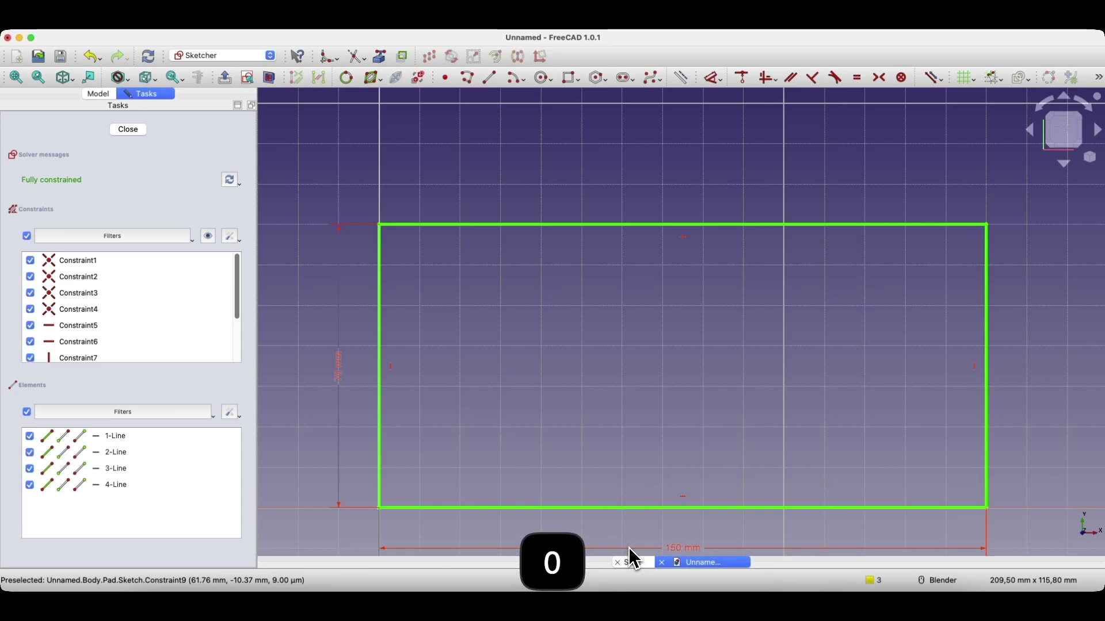
{"action": "left_click", "coordinate": [145, 136]}
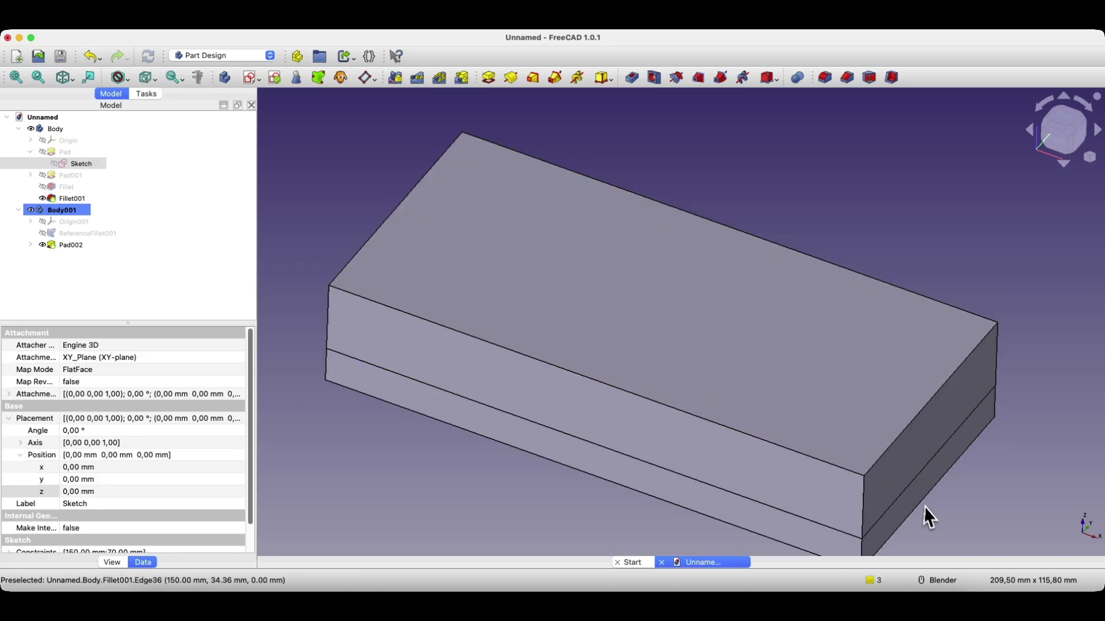
{"action": "scroll", "coordinate": [741, 363], "scroll_direction": "down", "scroll_amount": 3}
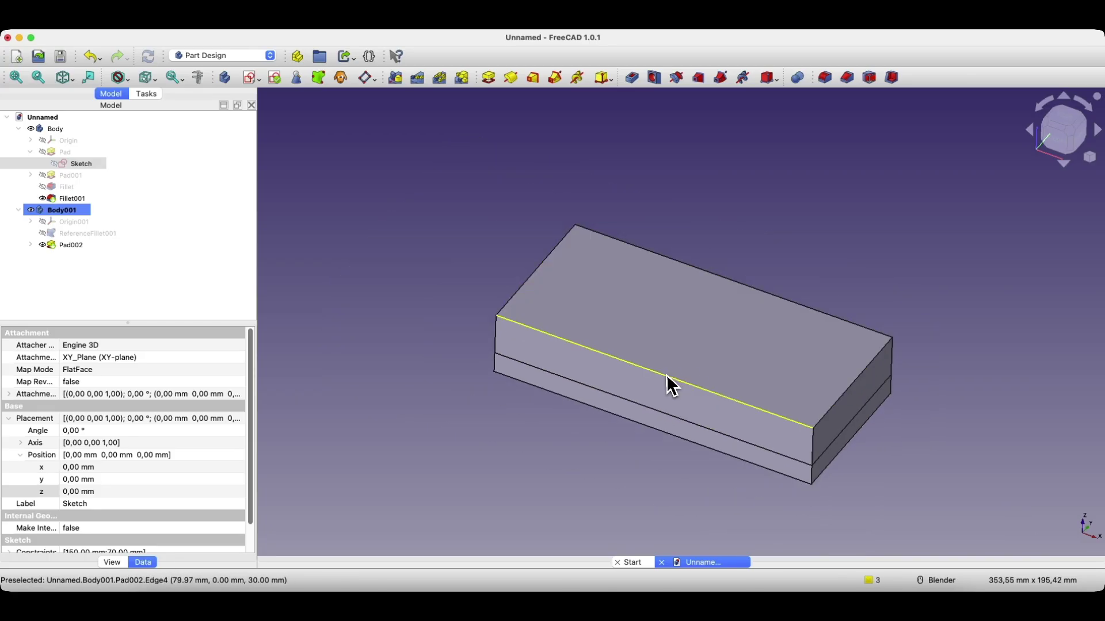
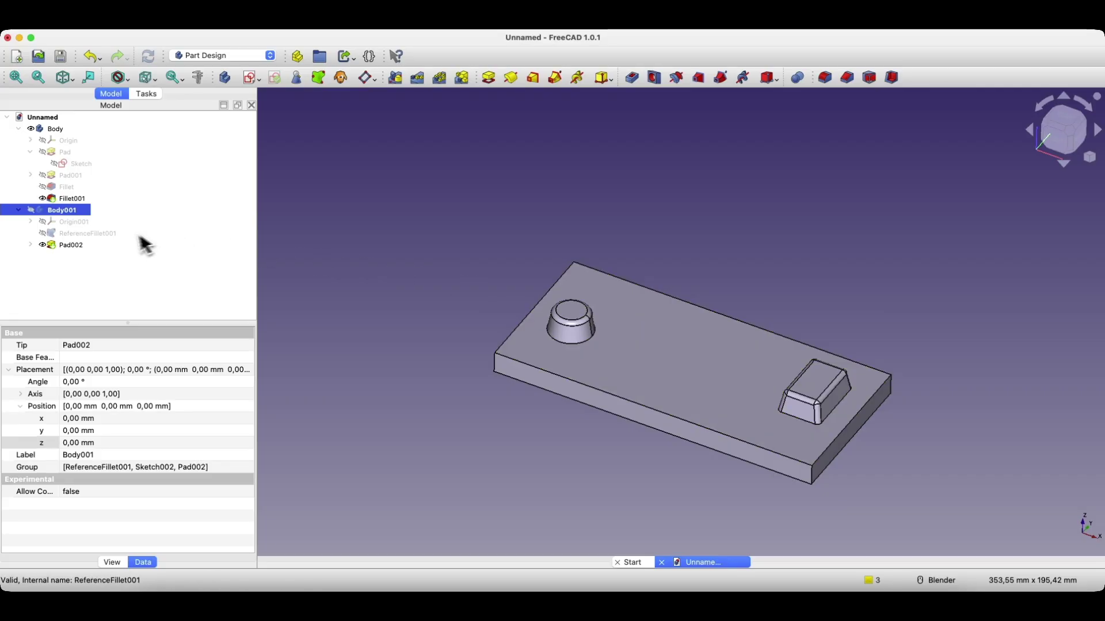
Show the upper body again and duplicate the base plate body with all its dependencies.
{"action": "key", "text": "space"}
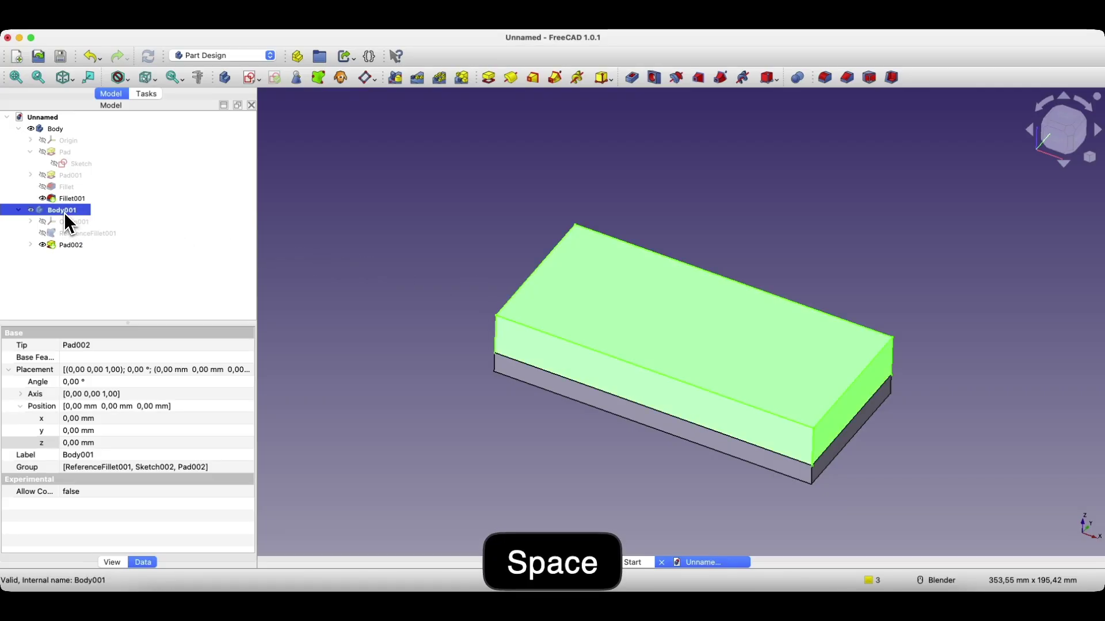
{"action": "left_click", "coordinate": [59, 129]}
{"action": "key", "text": "space"}
{"action": "key", "text": "space"}
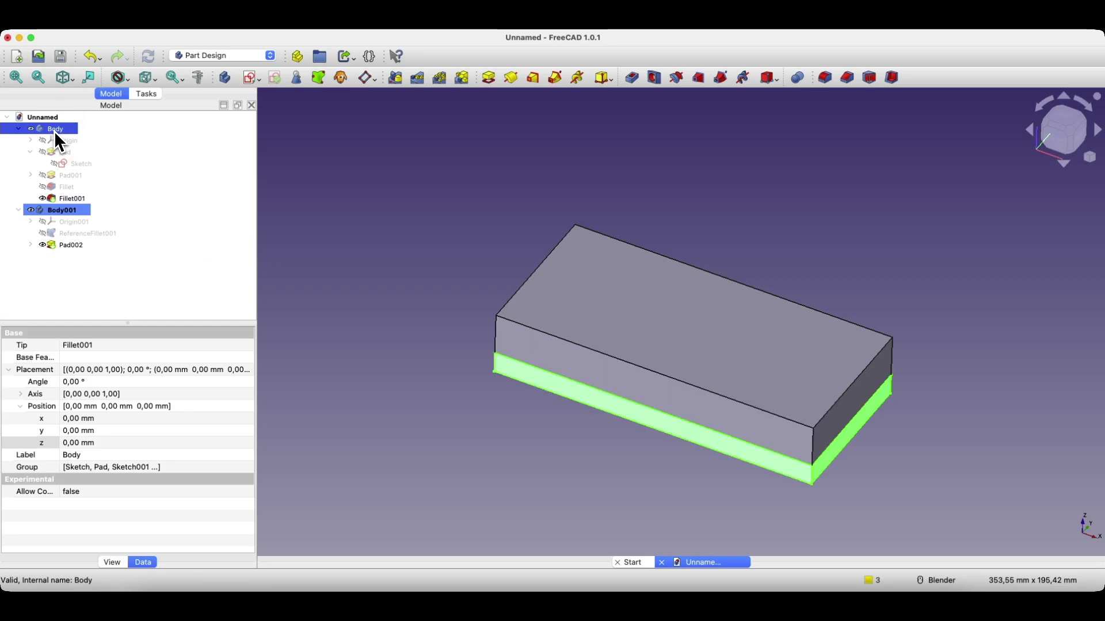
{"action": "key", "text": "super+c"}
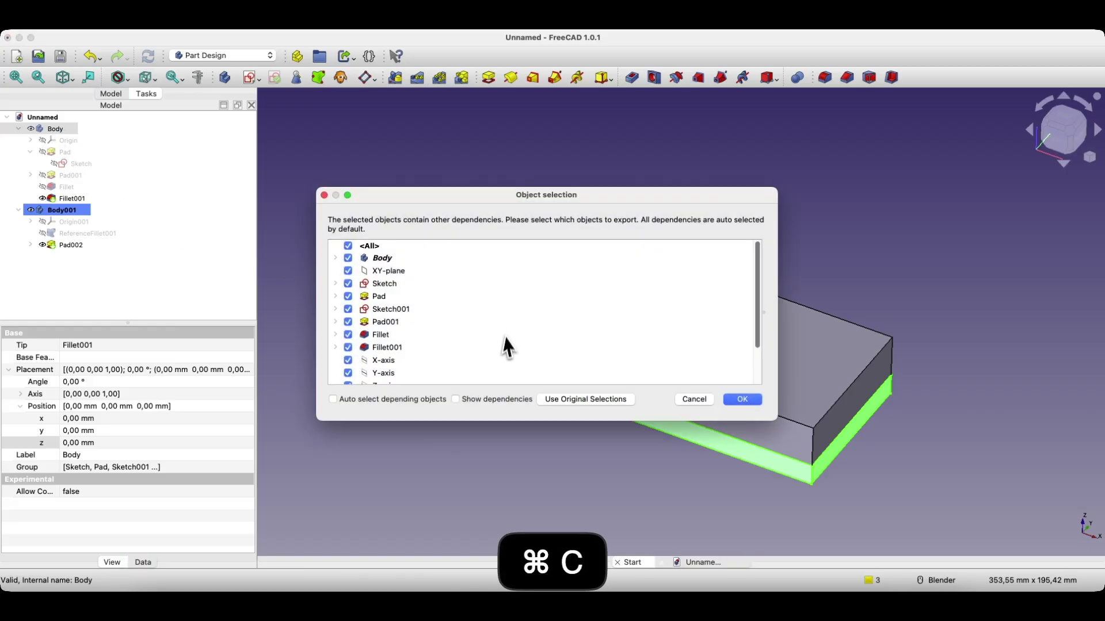
{"action": "scroll", "coordinate": [421, 324], "scroll_direction": "down", "scroll_amount": 3}
{"action": "left_click", "coordinate": [743, 399]}
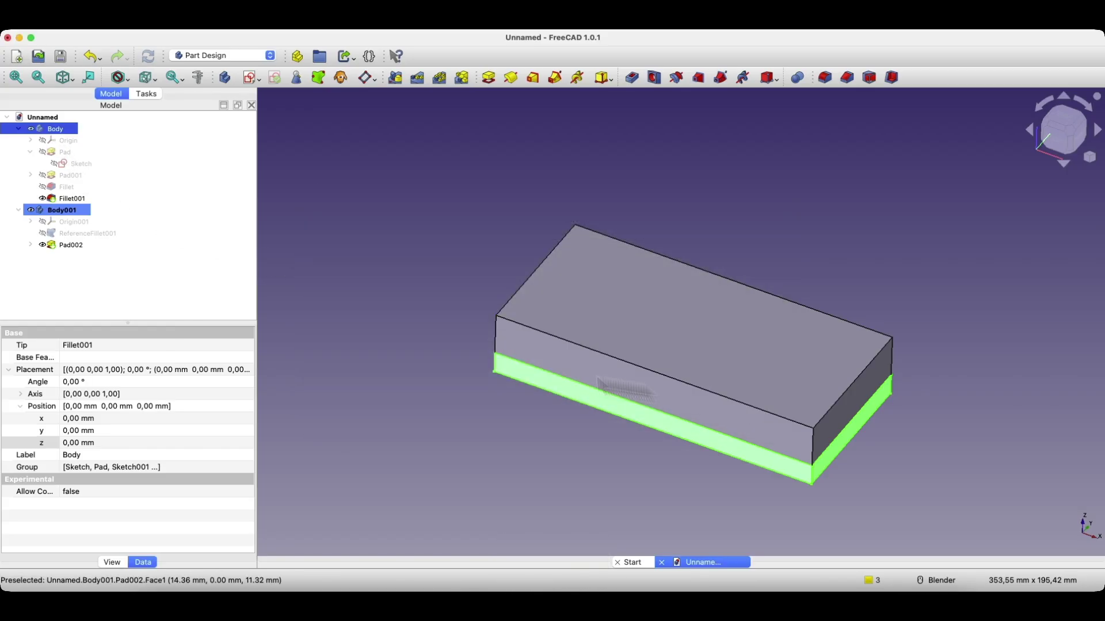
{"action": "key", "text": "super+v"}
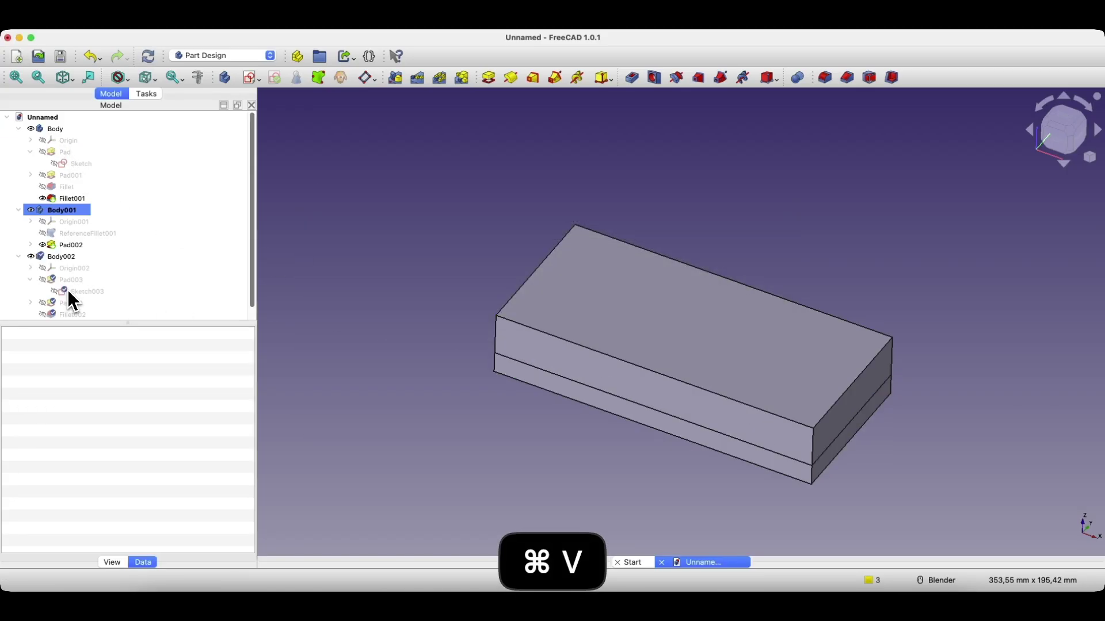
{"action": "left_click", "coordinate": [62, 260]}
{"action": "key", "text": "space"}
{"action": "key", "text": "space"}
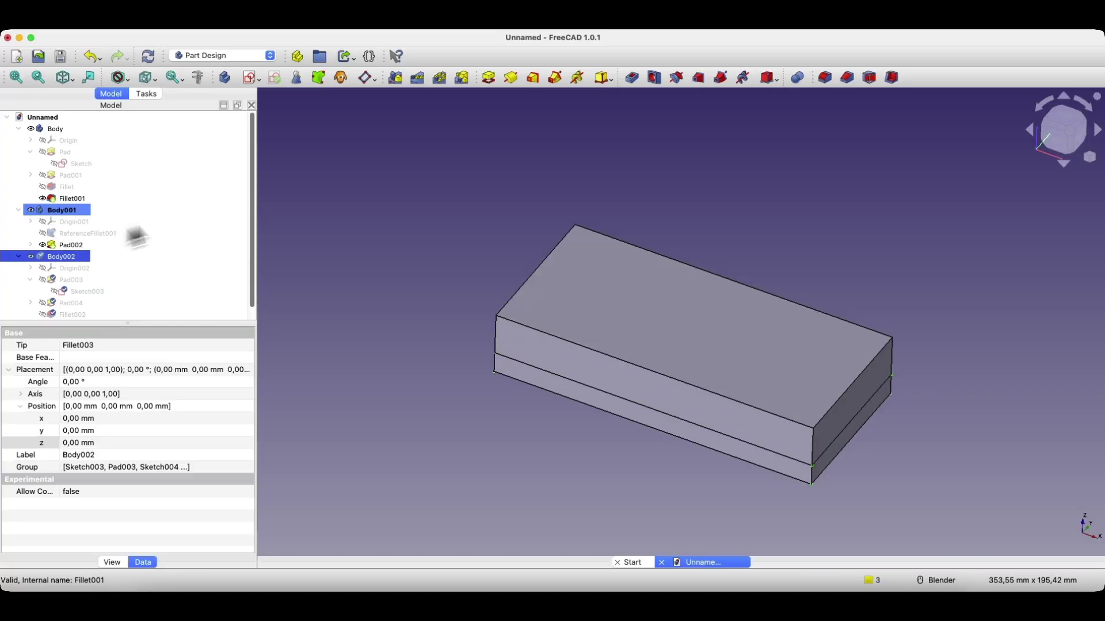
Hide the original base plate body and, in the Part workbench, cut its duplicate from the upper body.
{"action": "left_click", "coordinate": [230, 57]}
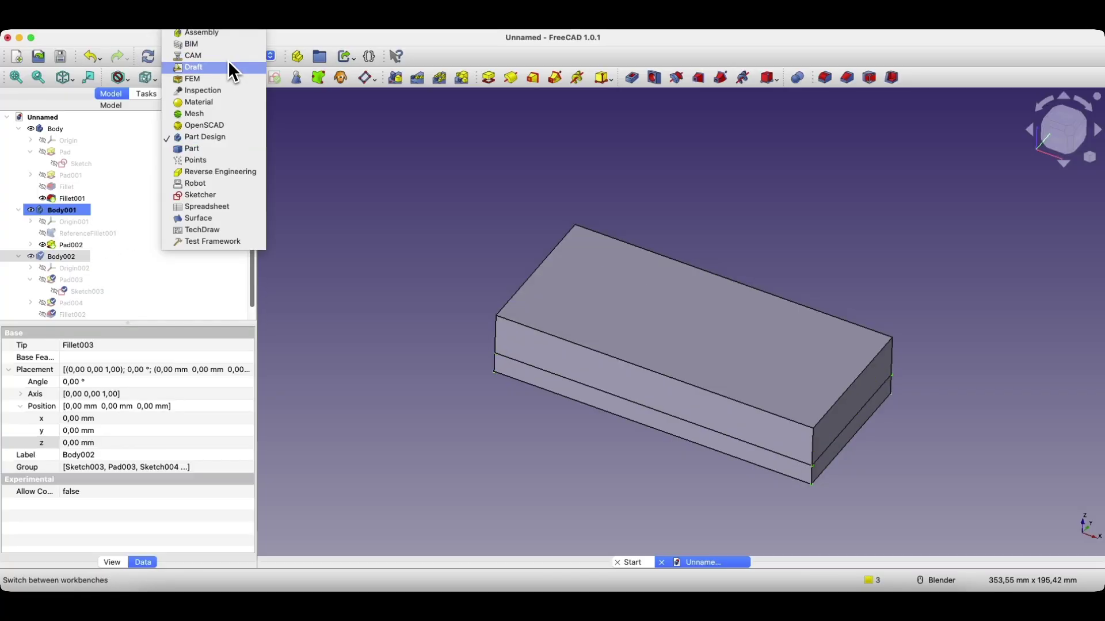
{"action": "left_click", "coordinate": [195, 150]}
{"action": "left_click", "coordinate": [57, 129]}
{"action": "key", "text": "space"}
{"action": "left_click", "coordinate": [67, 211]}
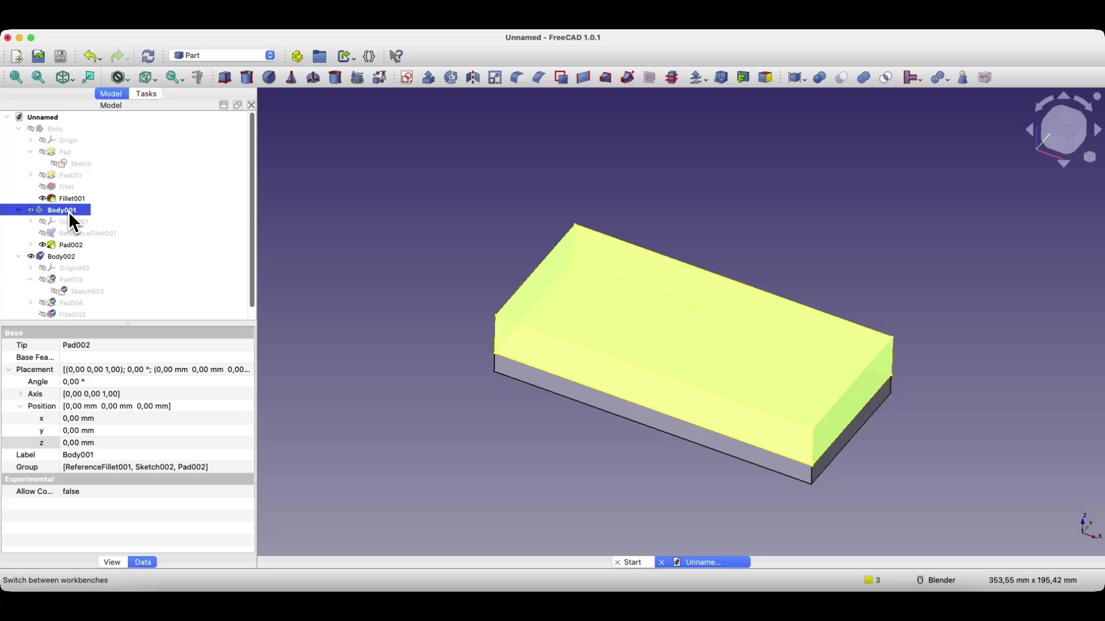
{"action": "left_click", "coordinate": [68, 257], "text": "super"}
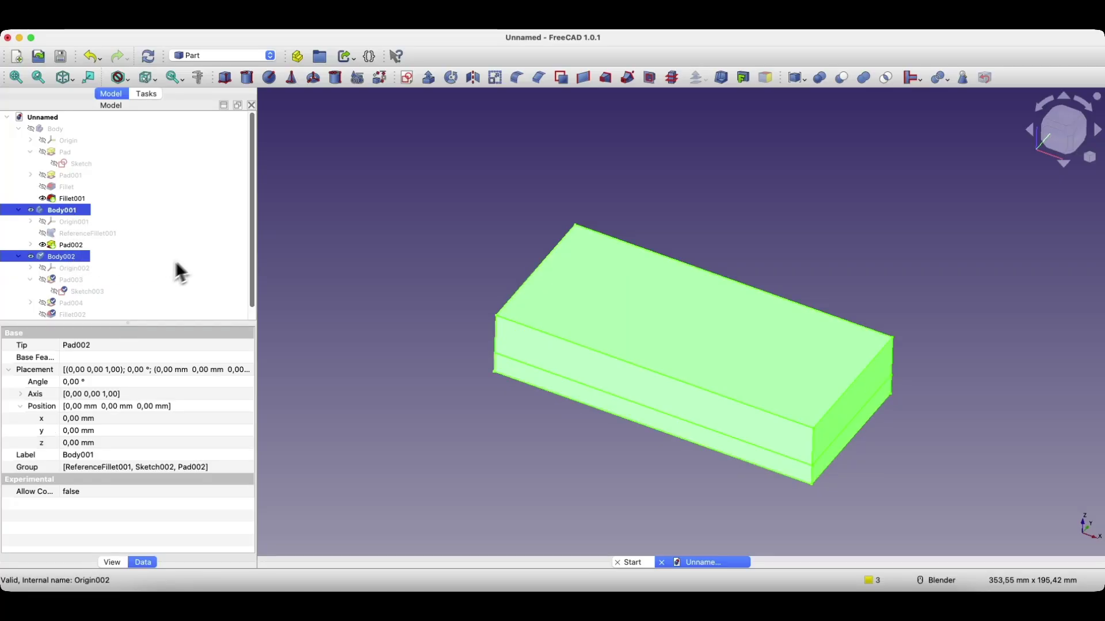
{"action": "left_click", "coordinate": [842, 79]}
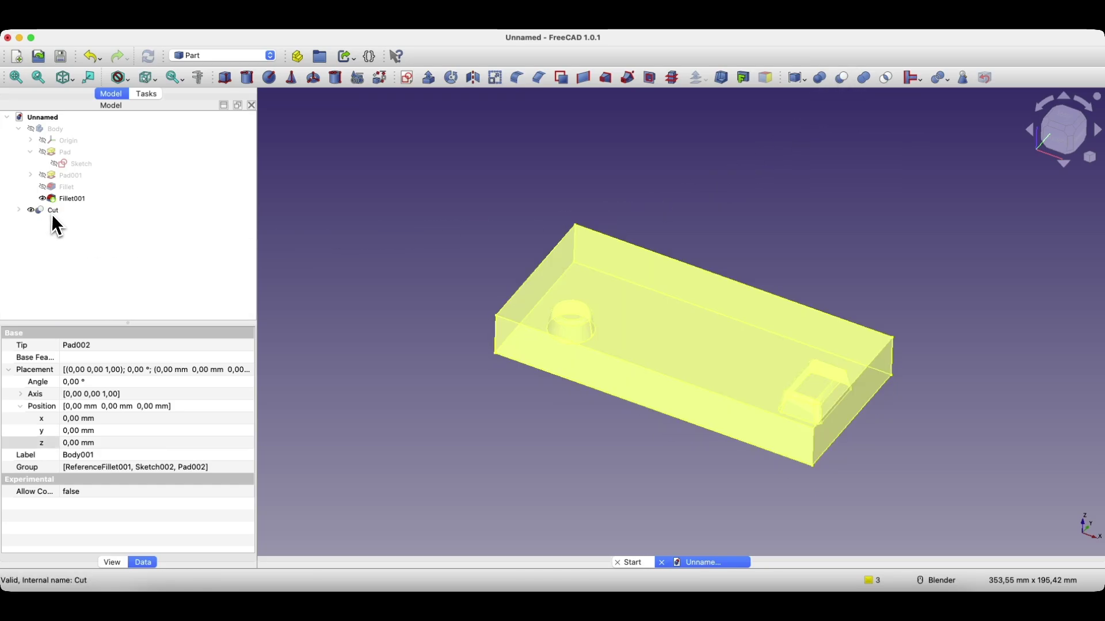
{"action": "middle_click_drag", "start_coordinate": [518, 461], "coordinate": [639, 357]}
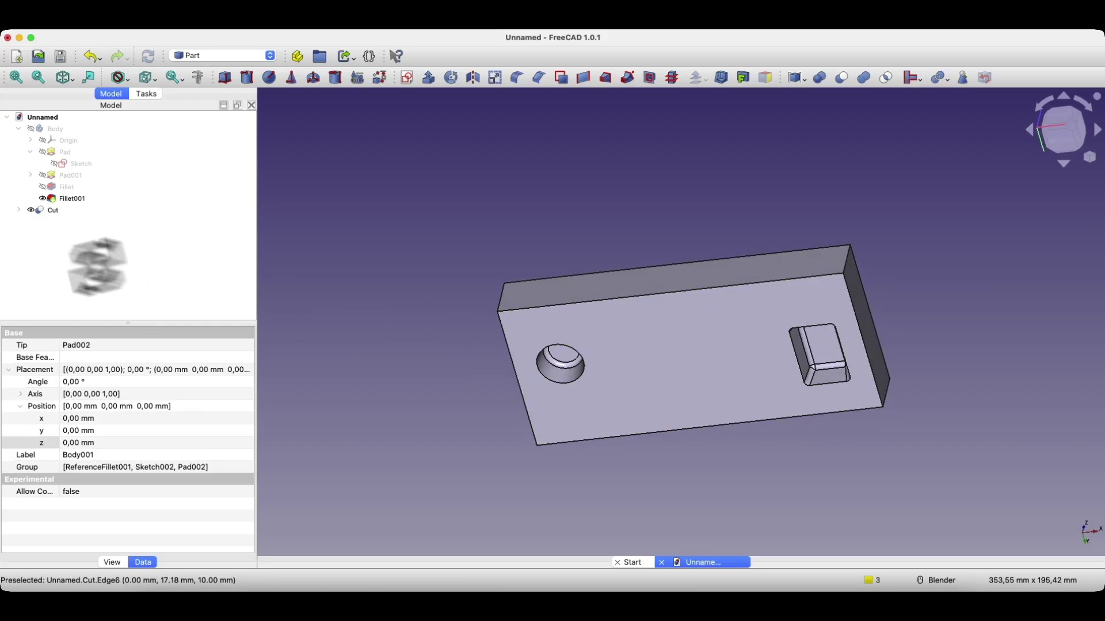
Examine the Cut's two component bodies in the model tree and check how it sits on the base plate.
{"action": "left_click", "coordinate": [19, 210]}
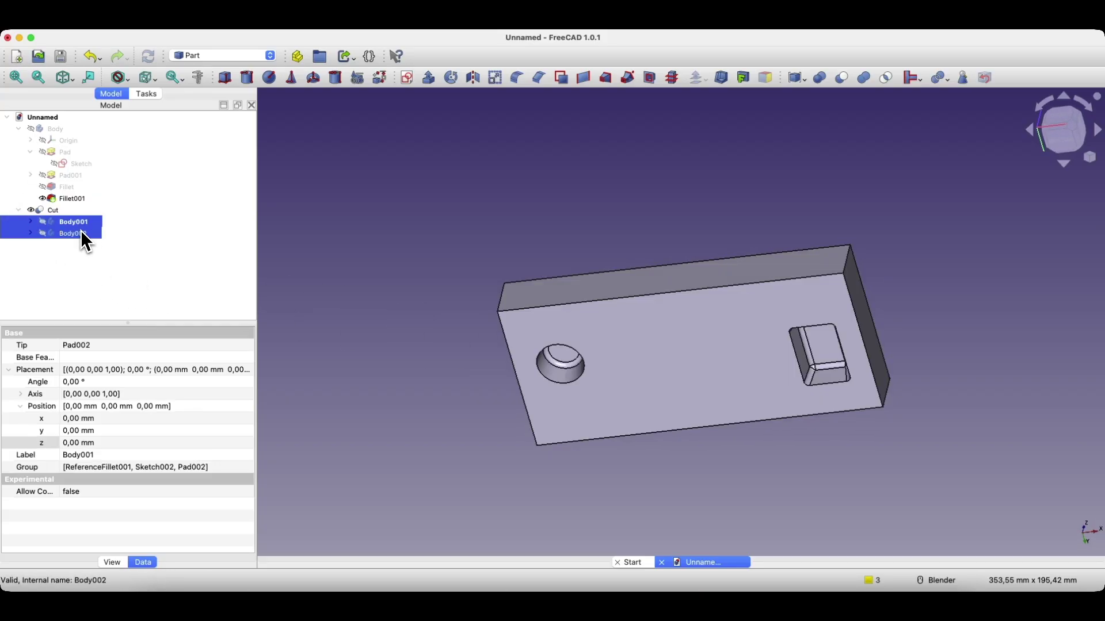
{"action": "left_click", "coordinate": [32, 222]}
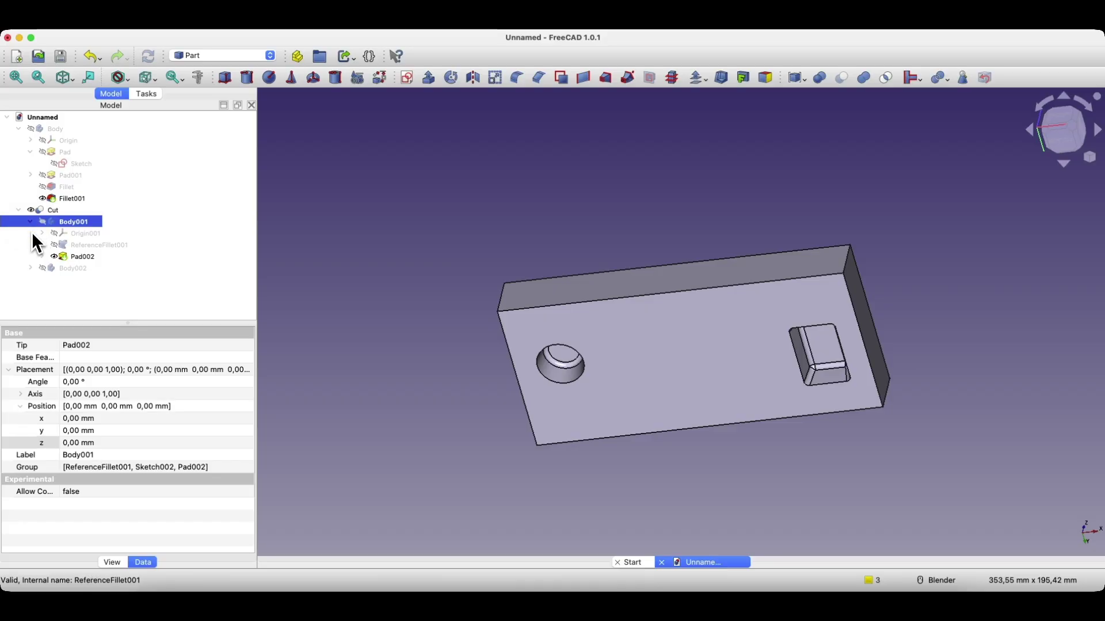
{"action": "key", "text": "Left"}
{"action": "key", "text": "Left"}
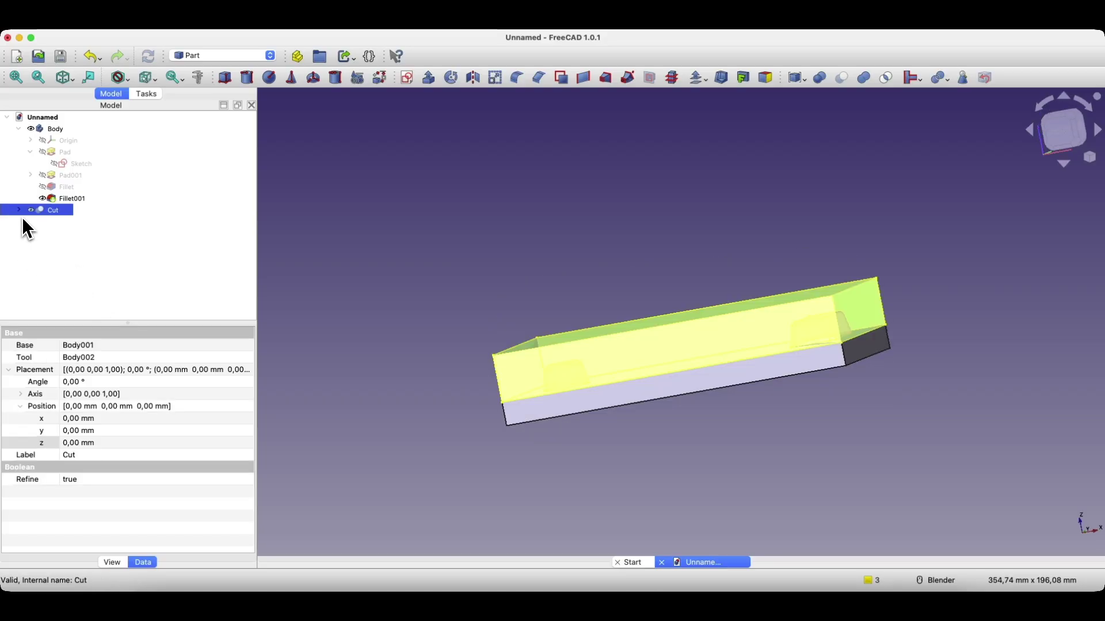
{"action": "key", "text": "Right"}
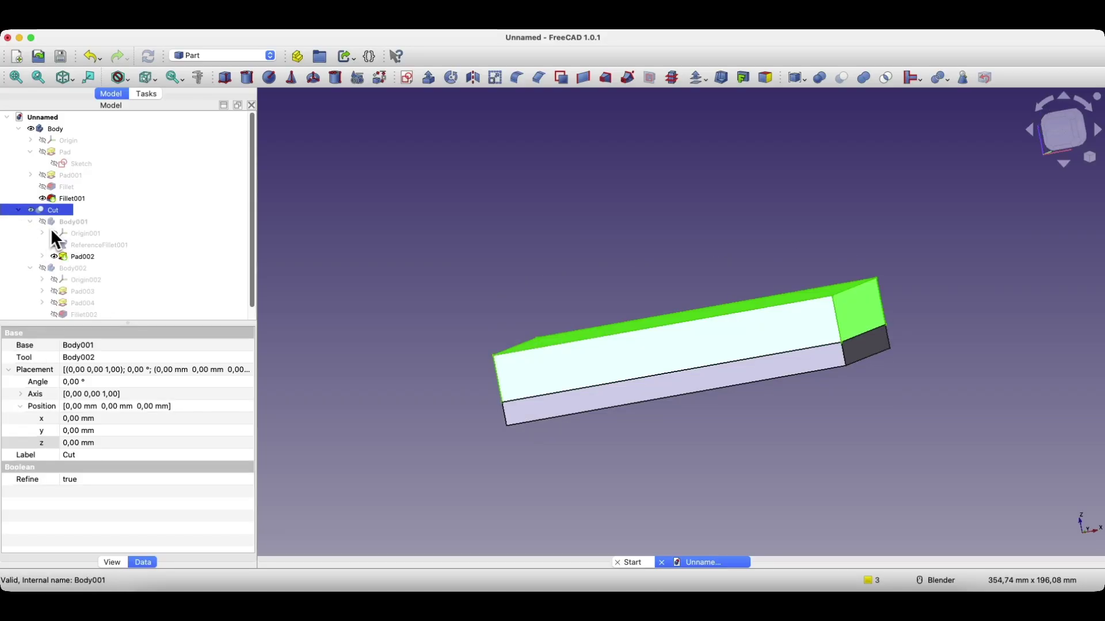
{"action": "left_click", "coordinate": [19, 211]}
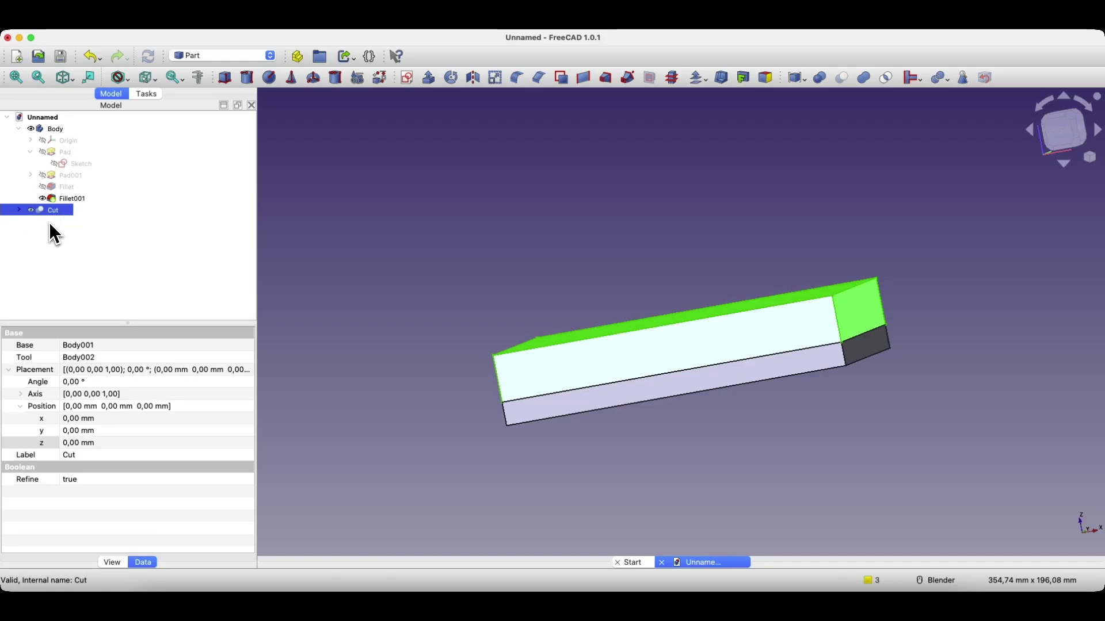
{"action": "key", "text": "space"}
{"action": "left_click", "coordinate": [57, 211]}
{"action": "left_click", "coordinate": [58, 130]}
{"action": "left_click", "coordinate": [64, 209]}
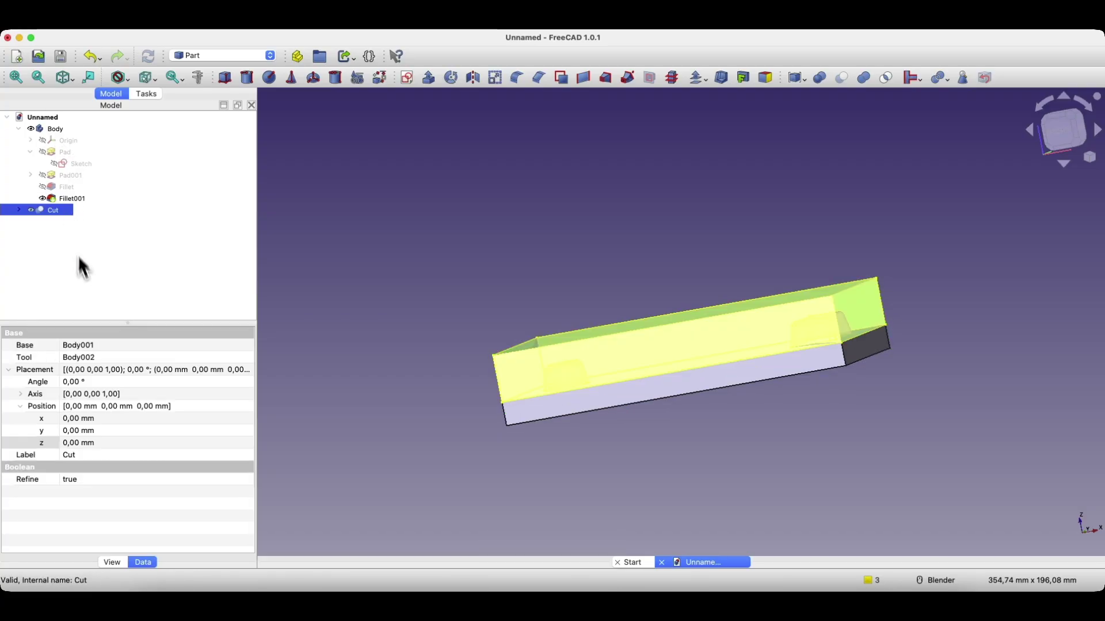
Raise the Cut along Z until it hangs clear above the base plate's bosses, and deselect it.
{"action": "middle_click_drag", "start_coordinate": [612, 343], "coordinate": [742, 357]}
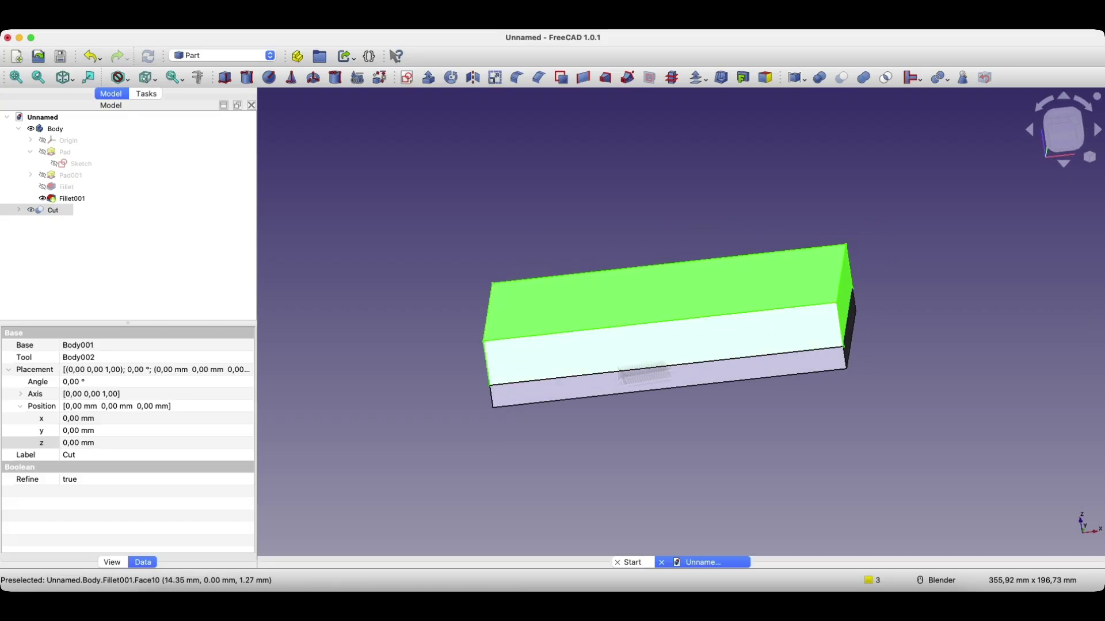
{"action": "left_click", "coordinate": [86, 443]}
{"action": "scroll", "coordinate": [85, 441], "scroll_direction": "up", "scroll_amount": 20}
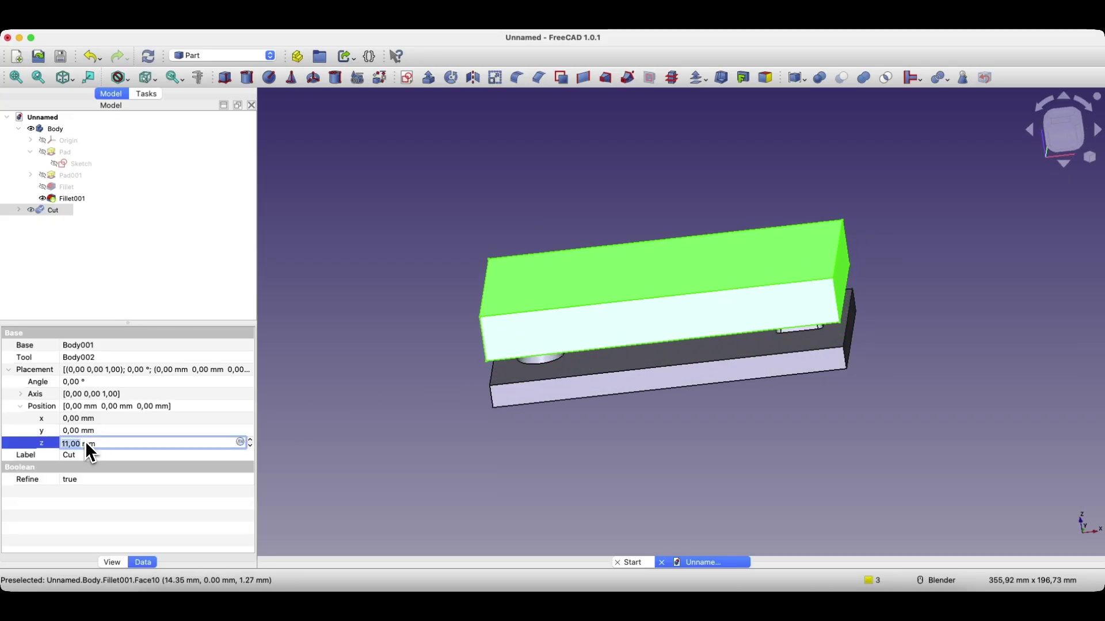
{"action": "scroll", "coordinate": [85, 440], "scroll_direction": "up", "scroll_amount": 2}
{"action": "middle_click_drag", "start_coordinate": [444, 429], "coordinate": [506, 322]}
{"action": "left_click", "coordinate": [415, 185]}
{"action": "middle_click_drag", "start_coordinate": [414, 185], "coordinate": [700, 463]}
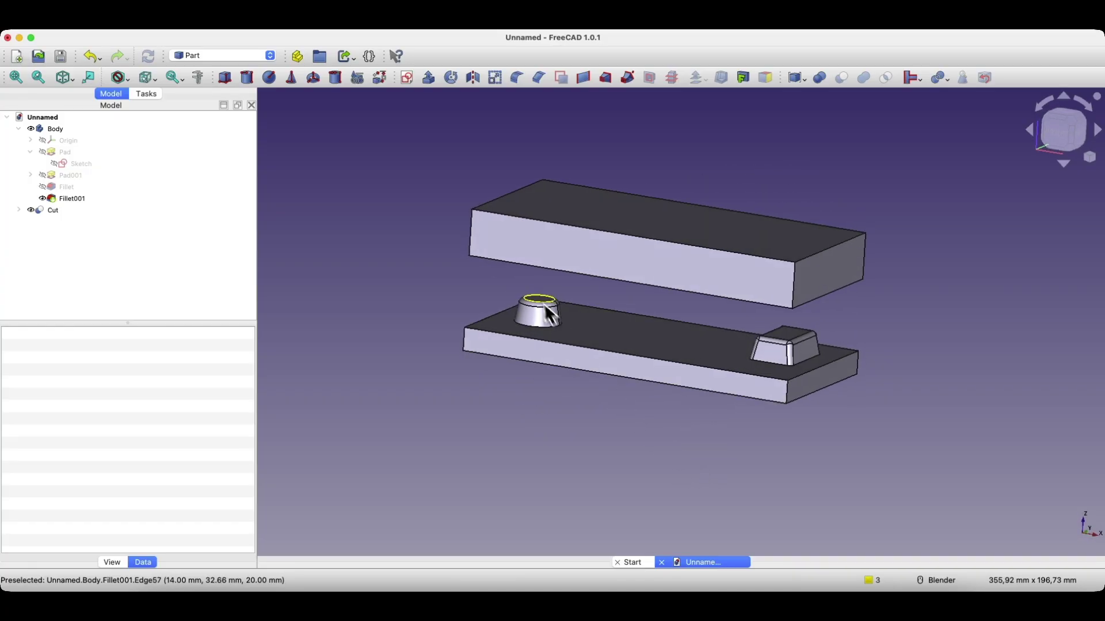